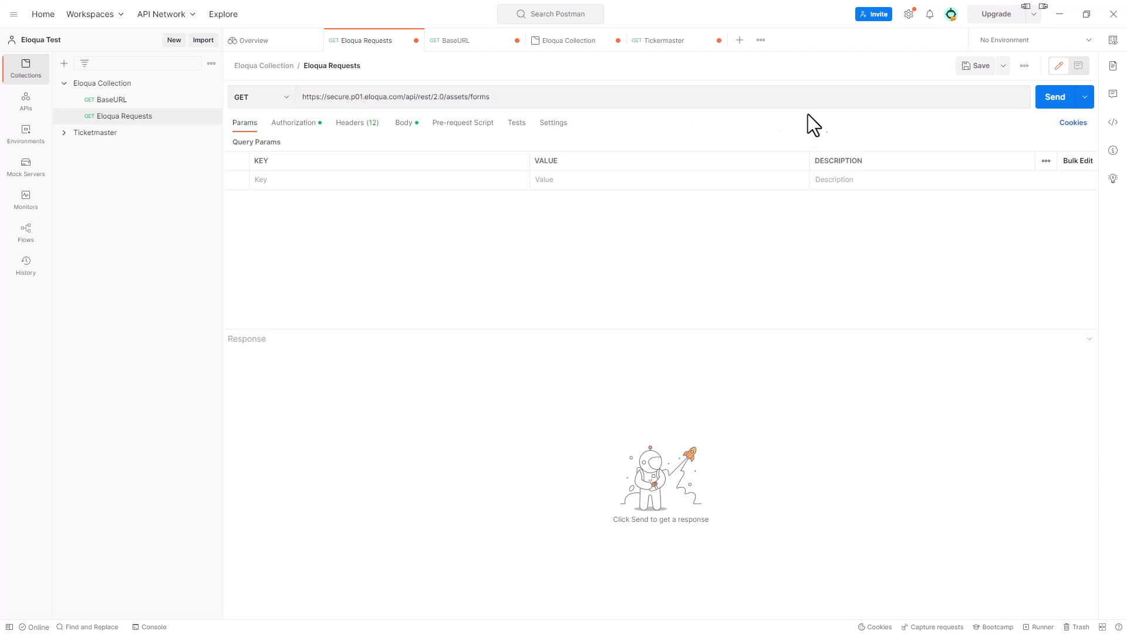
- Send the Eloqua forms request in Postman and scroll through the 200 OK JSON response
left_click(1055, 103)
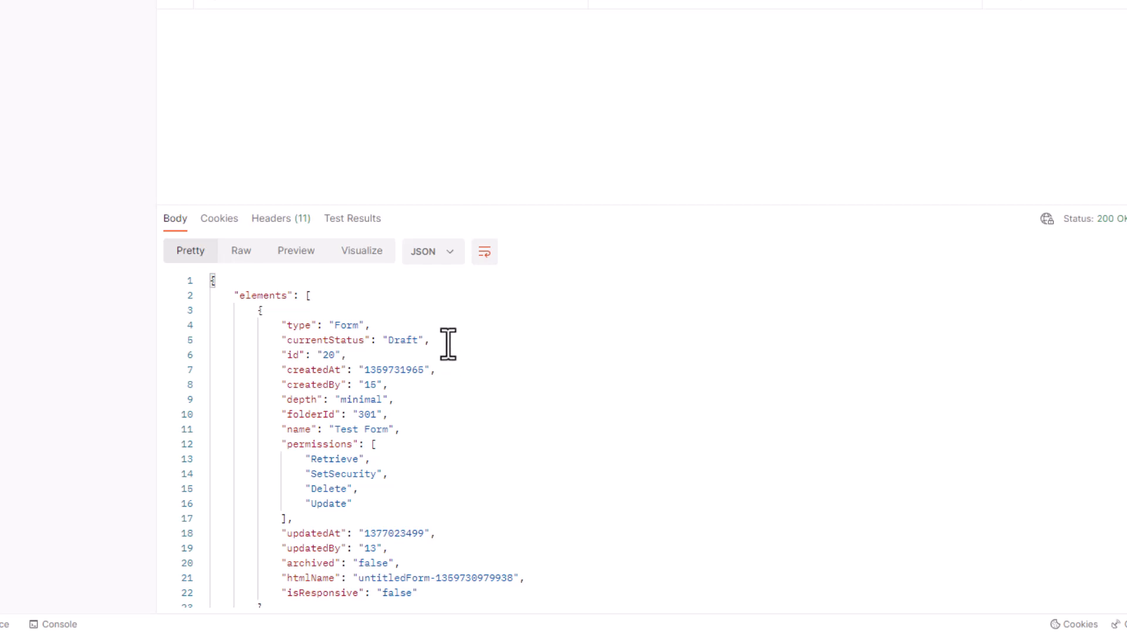
scroll(388, 287, "down", 1)
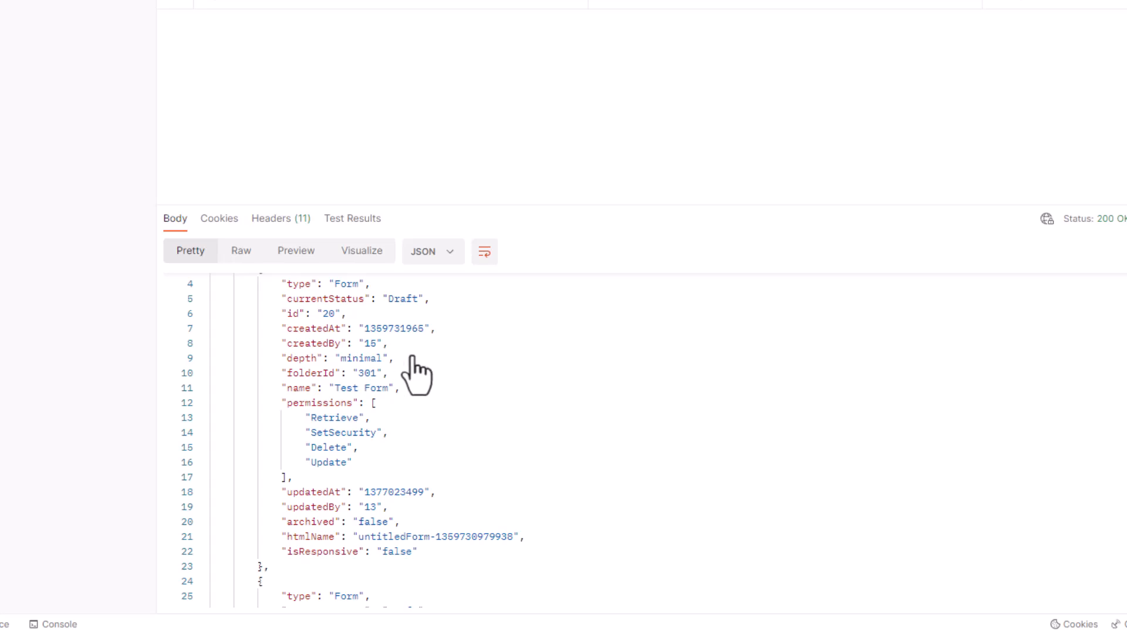
scroll(469, 375, "down", 5)
scroll(525, 388, "down", 6)
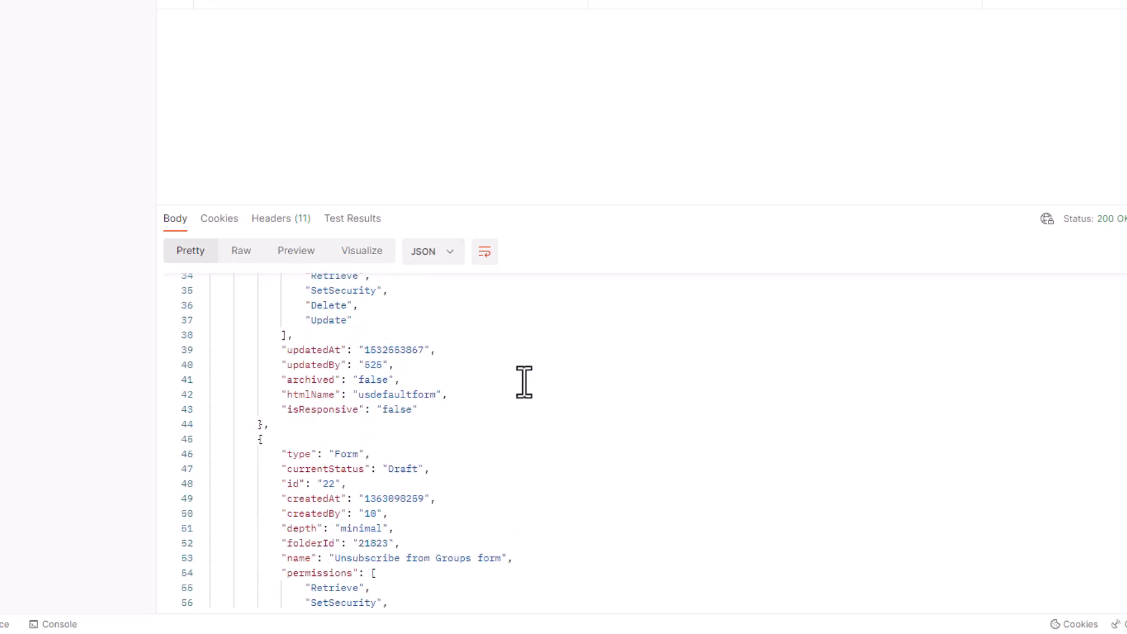
scroll(527, 385, "down", 1)
scroll(526, 386, "down", 20)
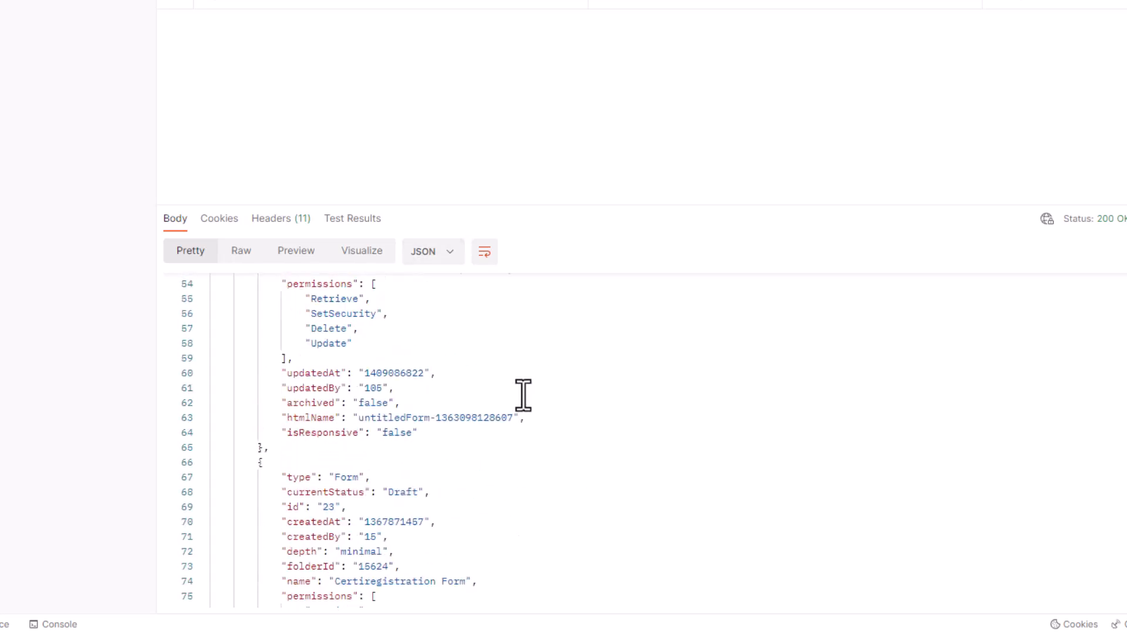
scroll(524, 382, "down", 6)
scroll(525, 373, "up", 20)
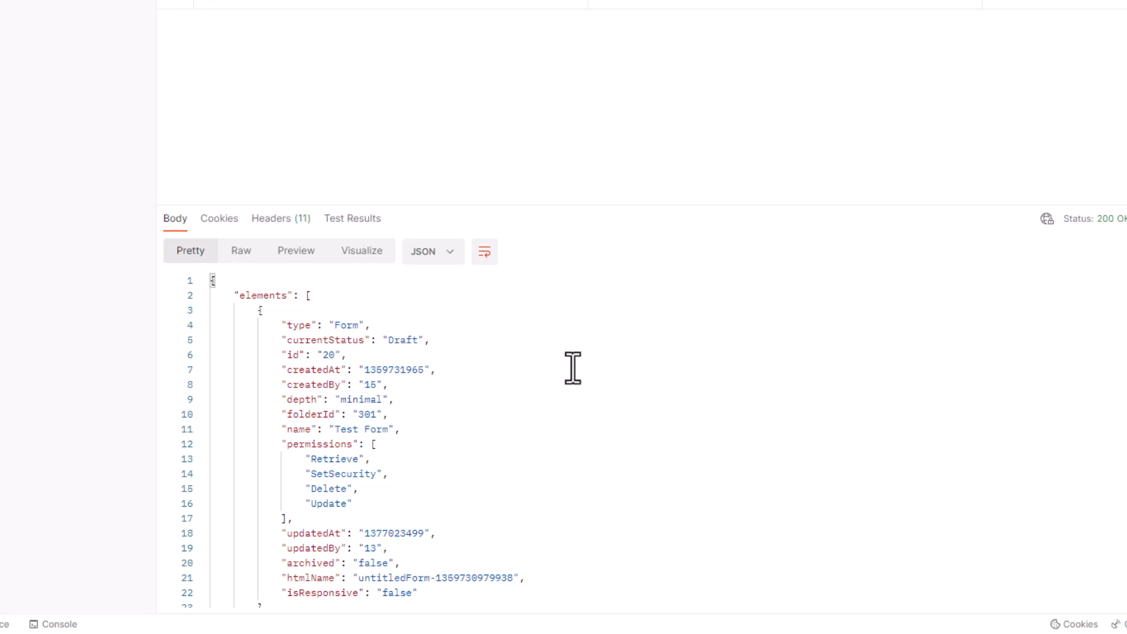
scroll(534, 378, "down", 1)
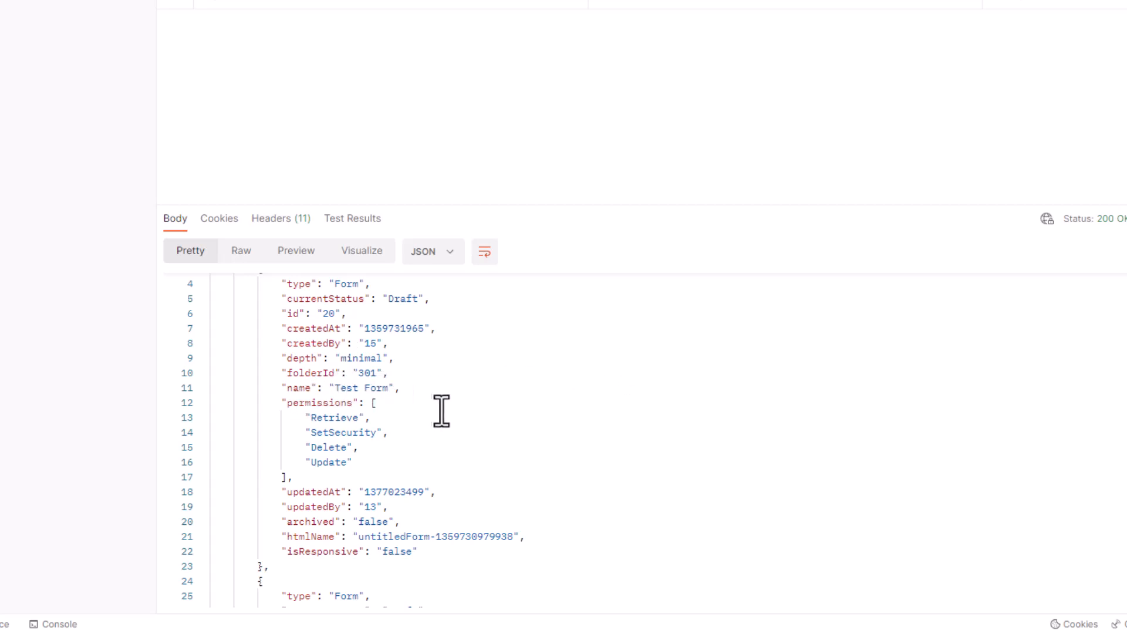
scroll(445, 411, "down", 5)
scroll(447, 420, "down", 3)
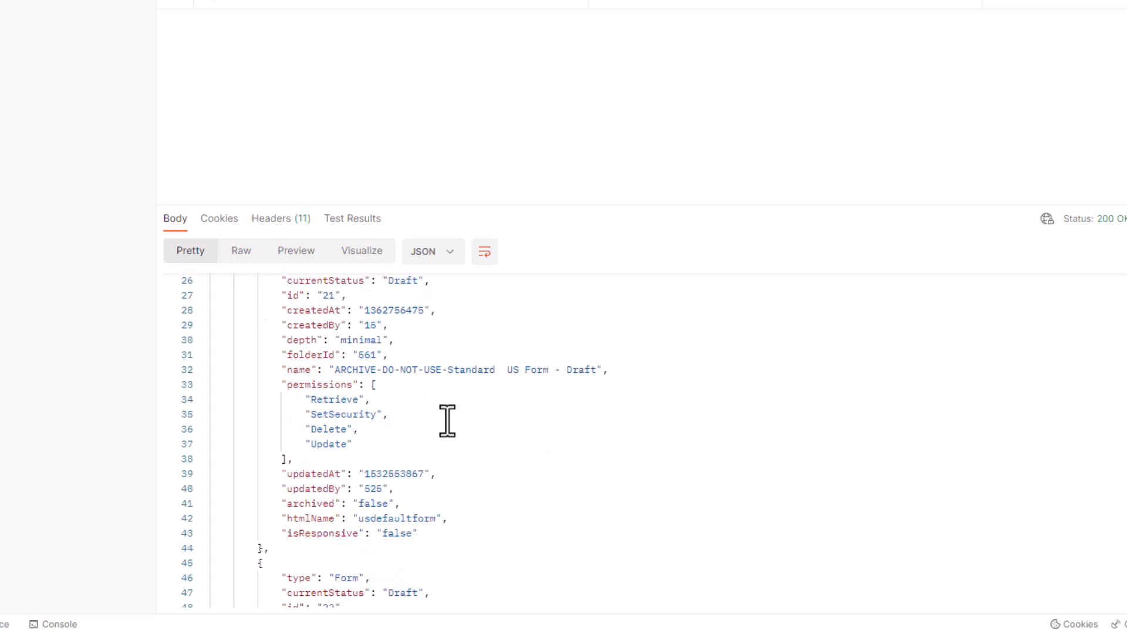
scroll(410, 405, "up", 1)
scroll(389, 406, "up", 2)
scroll(539, 456, "down", 9)
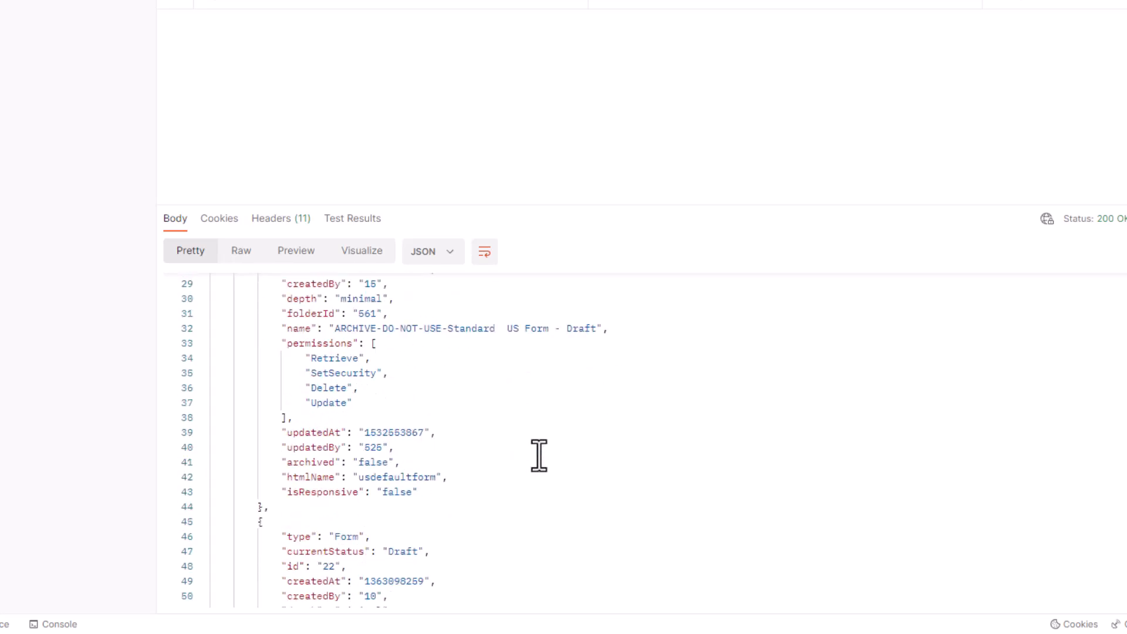
scroll(539, 456, "down", 3)
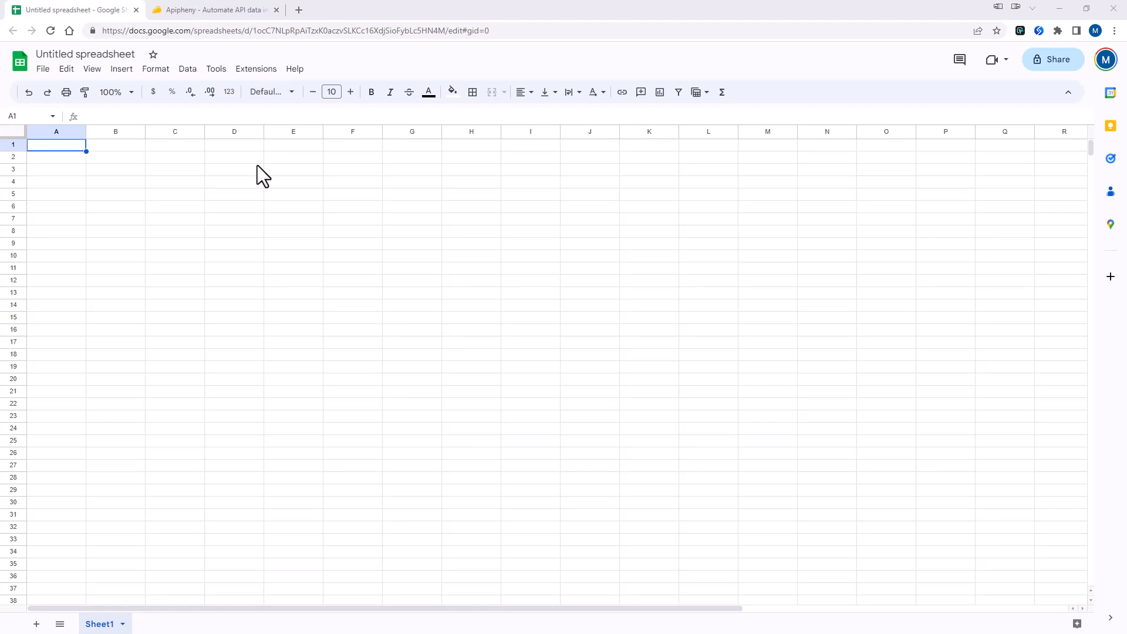
- Rename the untitled spreadsheet to 'MarTechHero Demo'
left_click(98, 56)
triple_click(98, 56)
type("M")
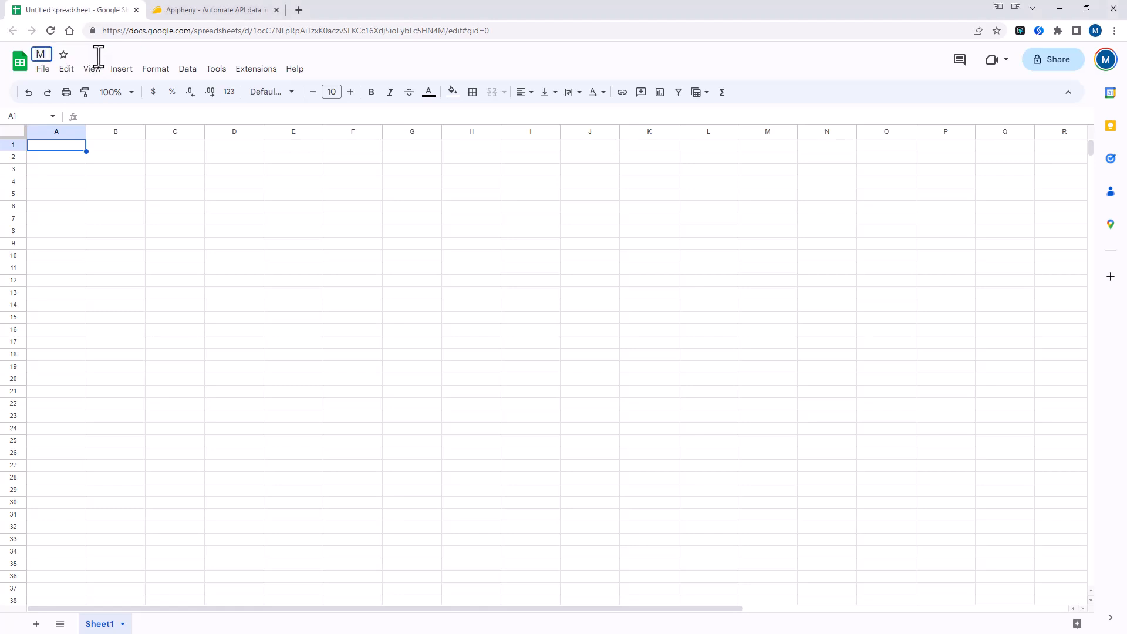
type("arTechHero Demo")
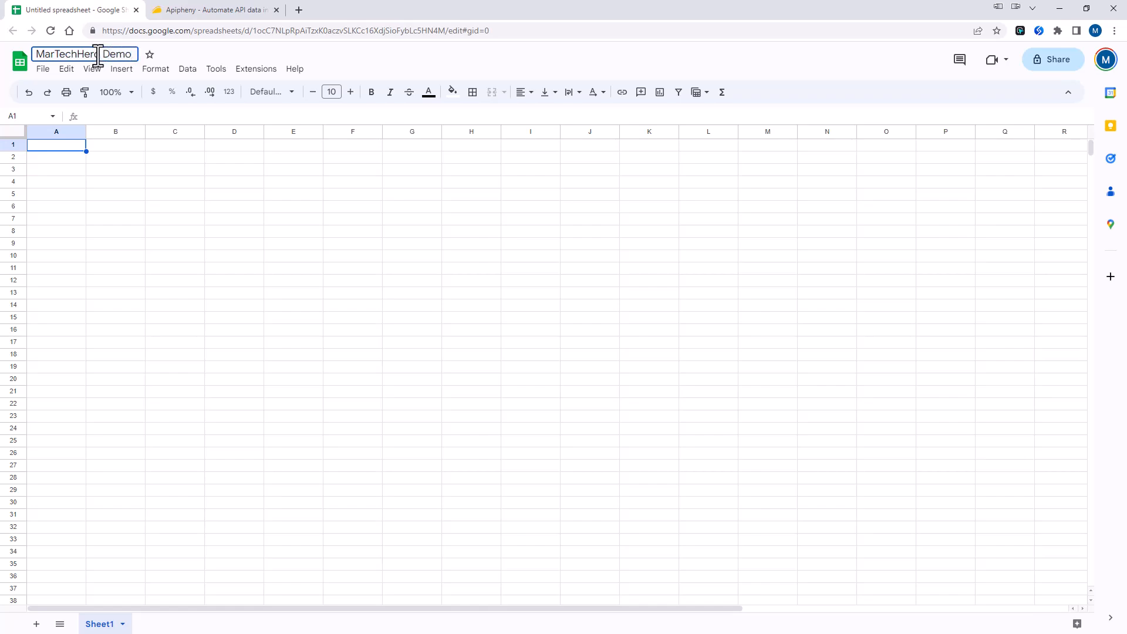
key("Return")
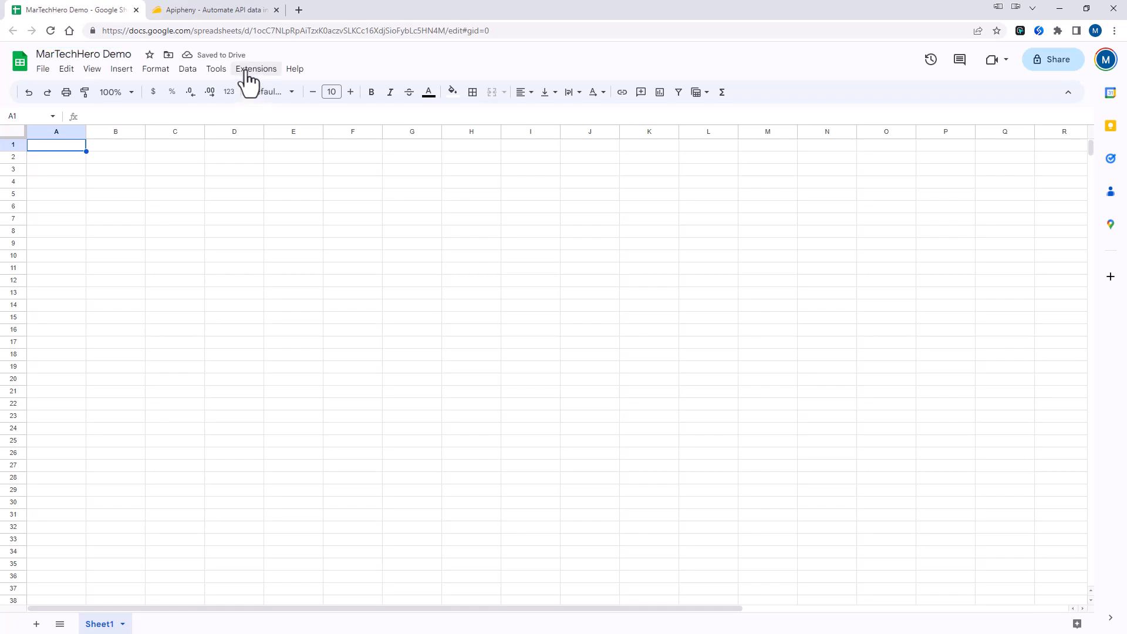
- Enable the Apipheny API connector from the Extensions menu
left_click(250, 69)
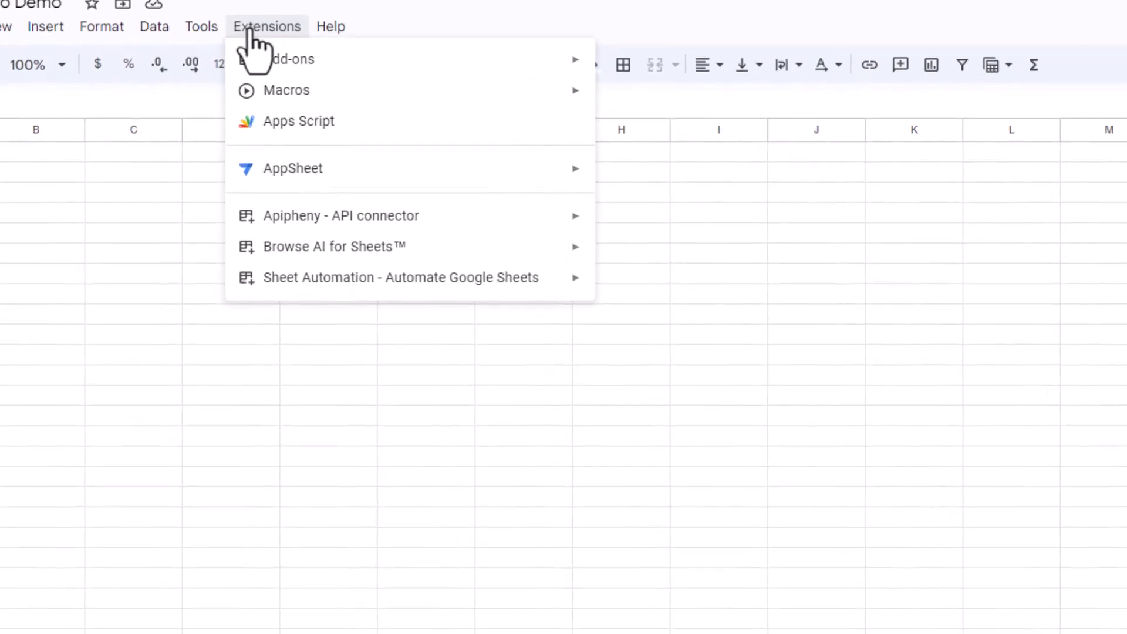
mouse_move(351, 217)
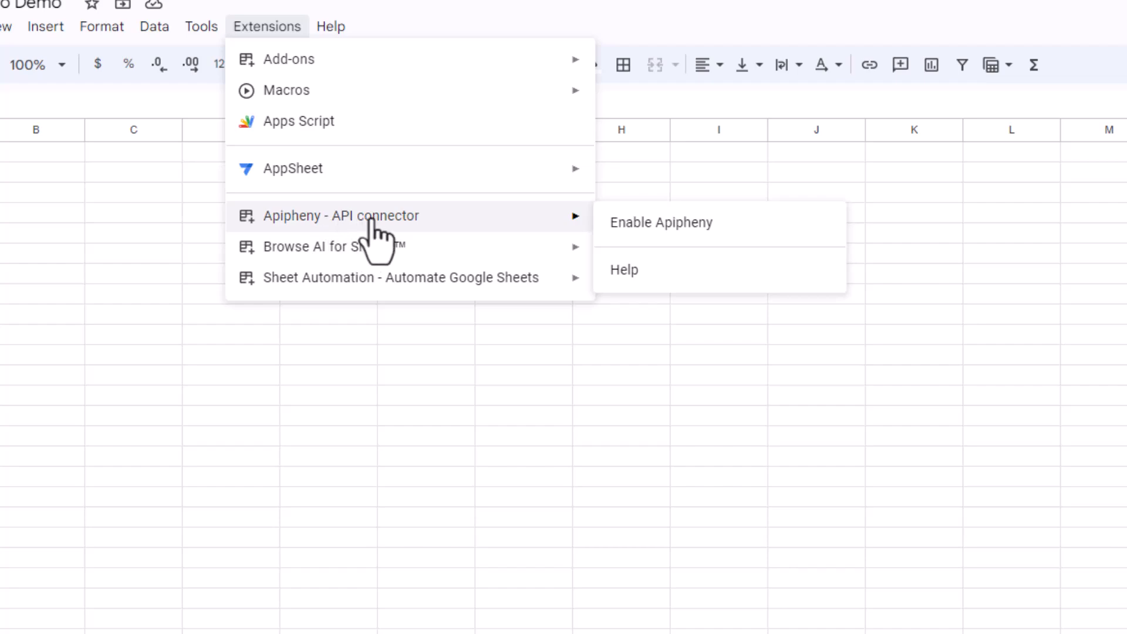
left_click(691, 223)
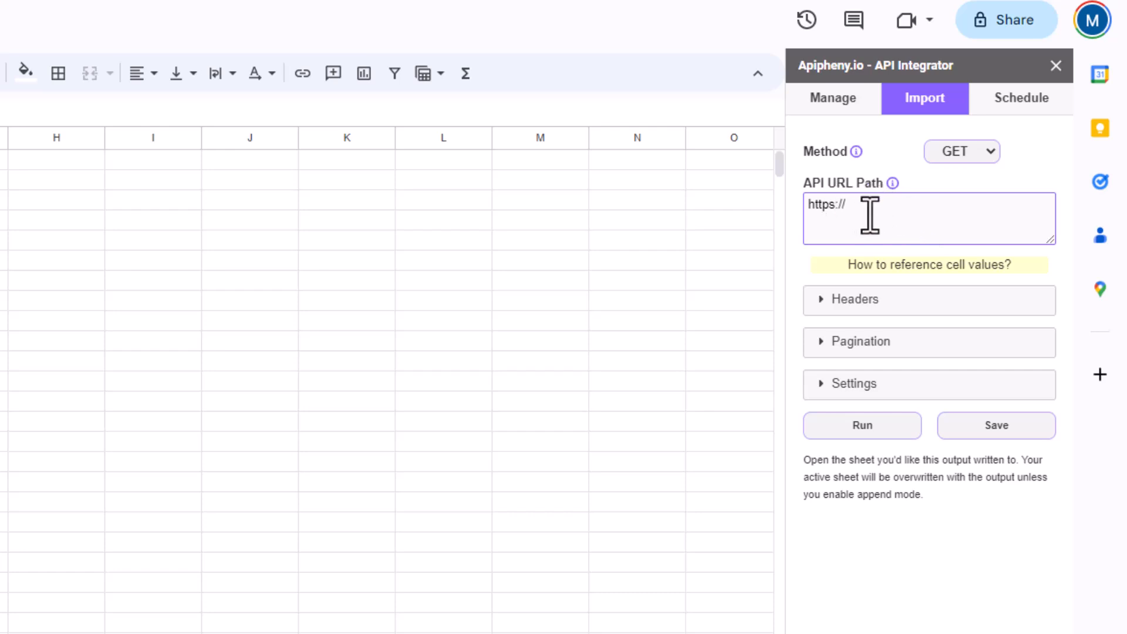
- Keep the GET method, paste the Eloqua assets/forms URL as the API path, and expand Headers
left_click(979, 157)
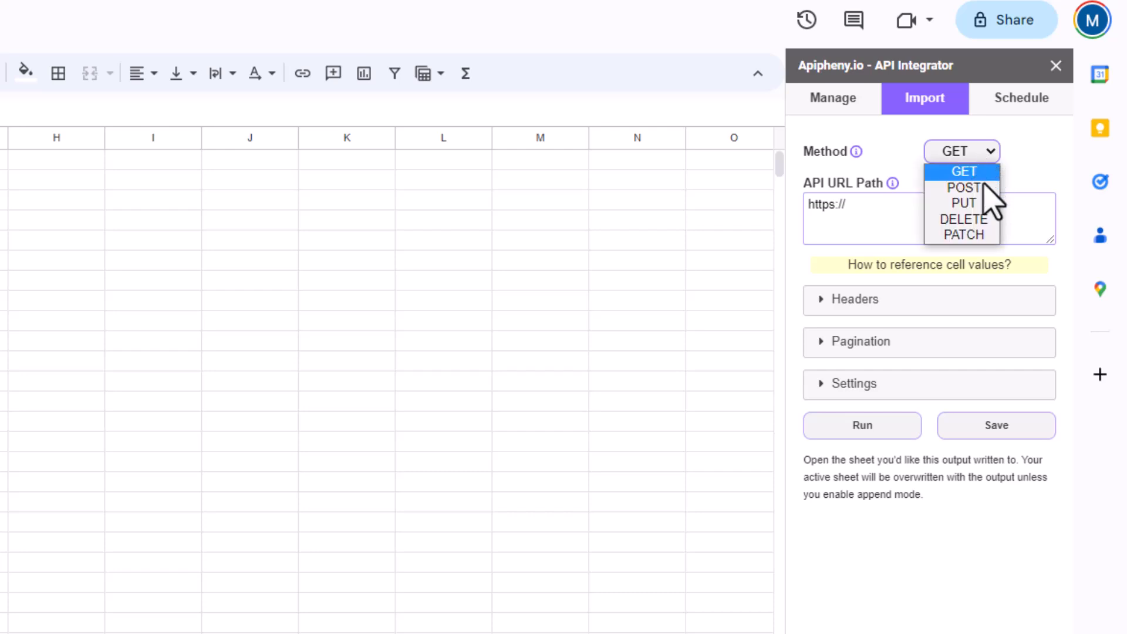
left_click(1009, 157)
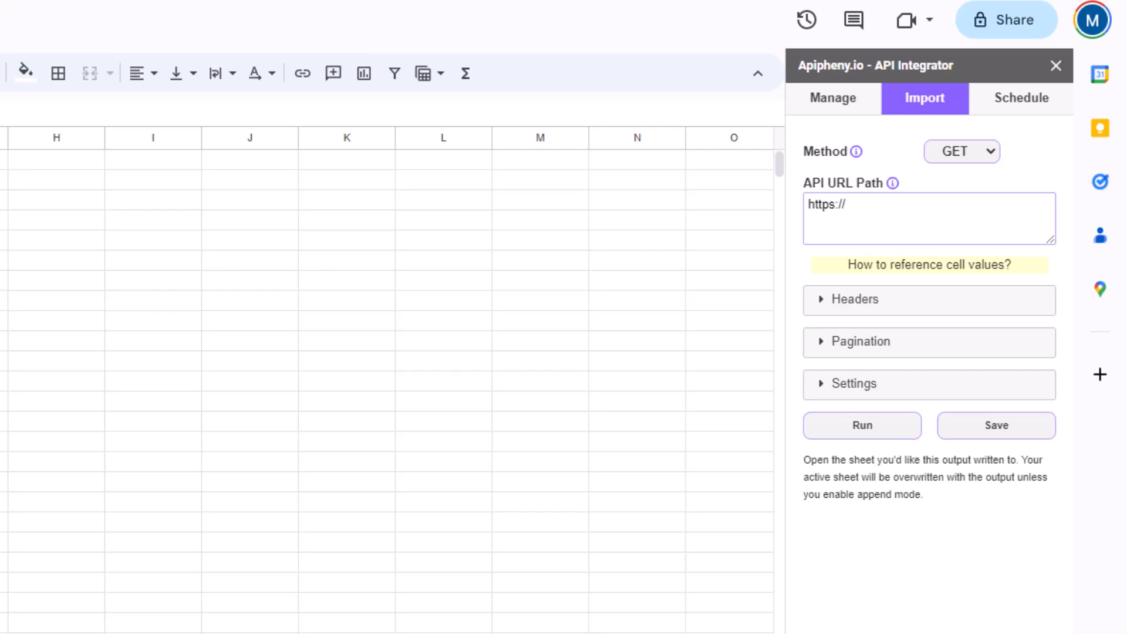
type("secure.p01.eloqua.com/api/rest/2.0/assets/forms")
mouse_move(849, 259)
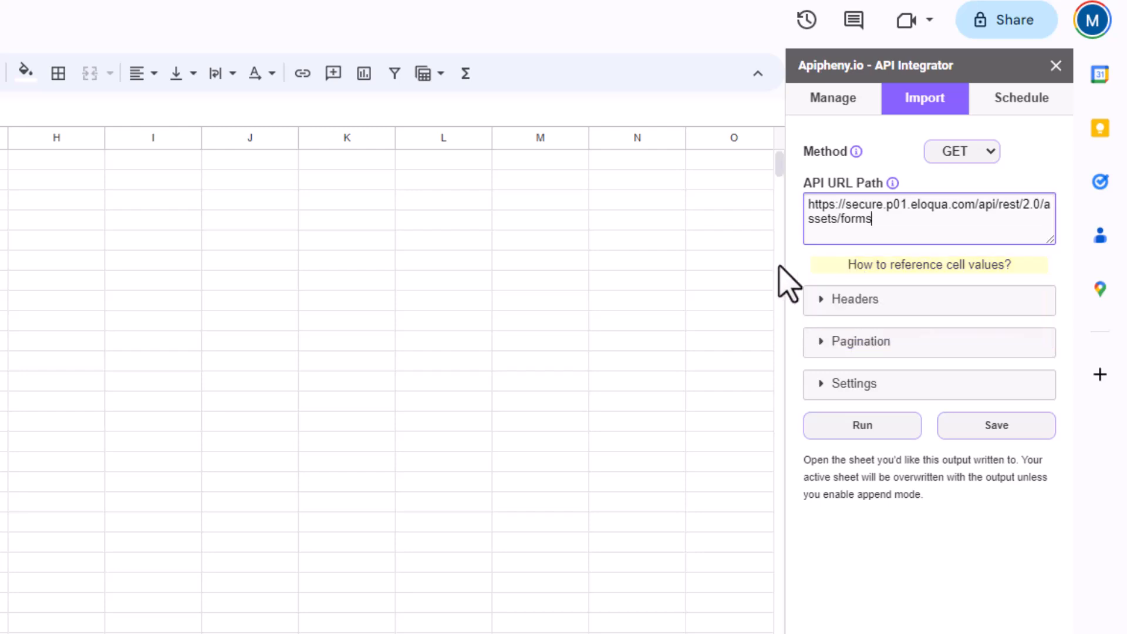
left_click(812, 299)
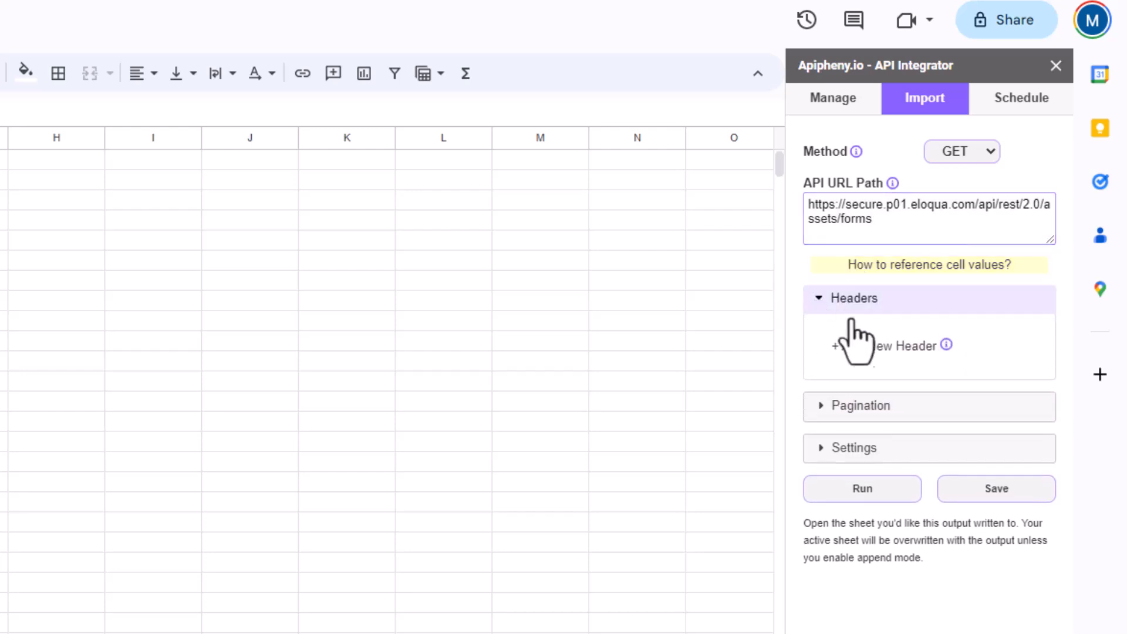
- Add request headers Accept: */* and User-Agent: Google
left_click(868, 350)
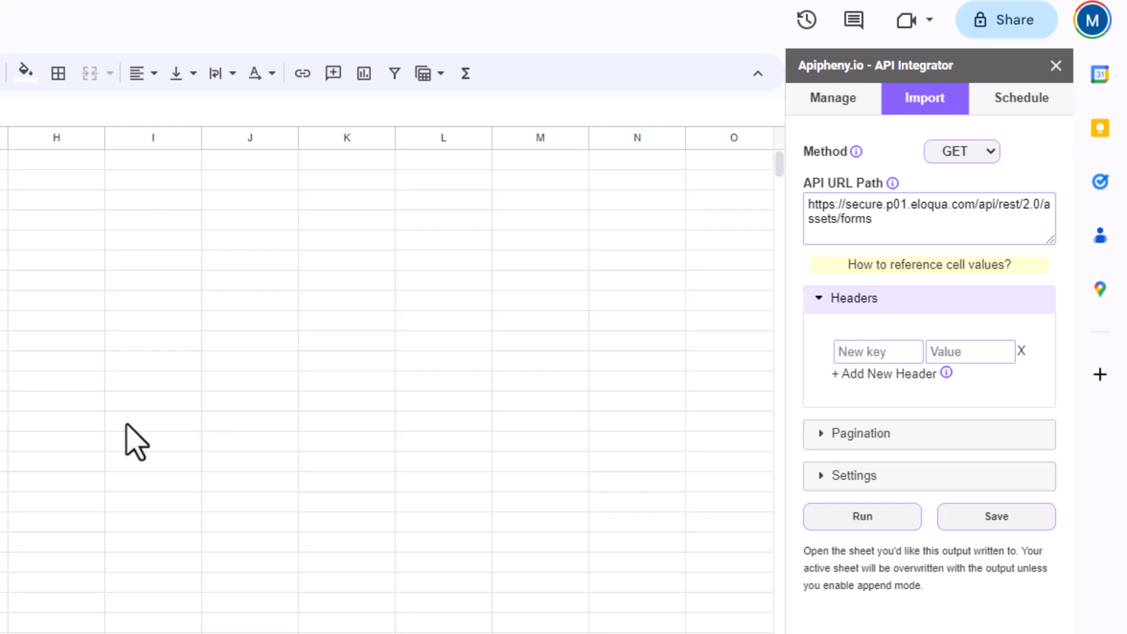
left_click(862, 352)
type("Accept")
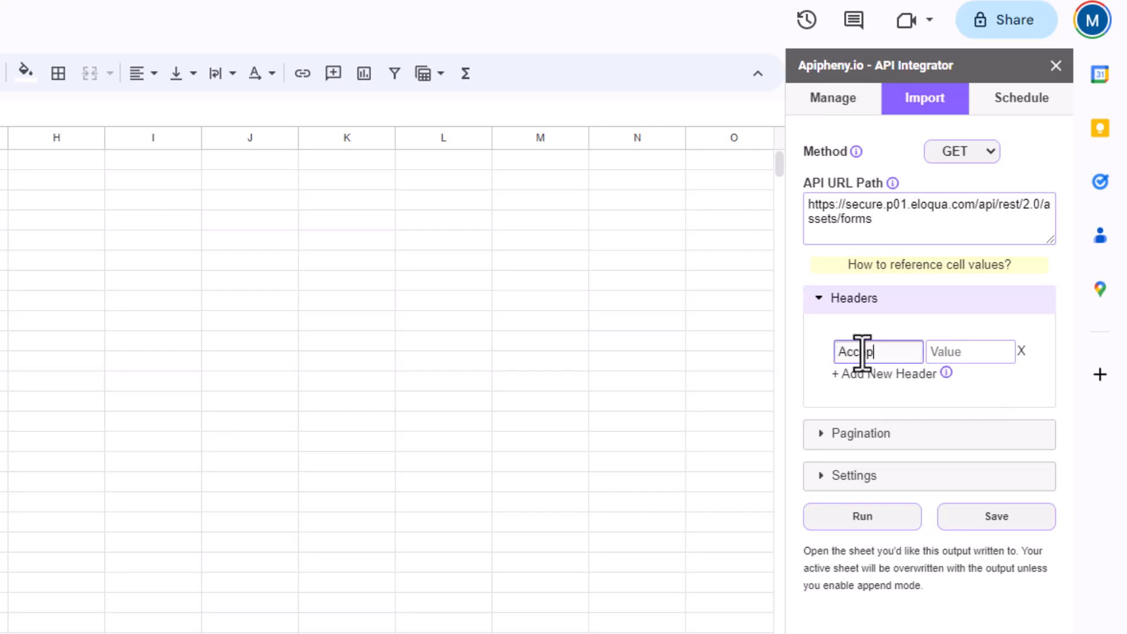
left_click(979, 353)
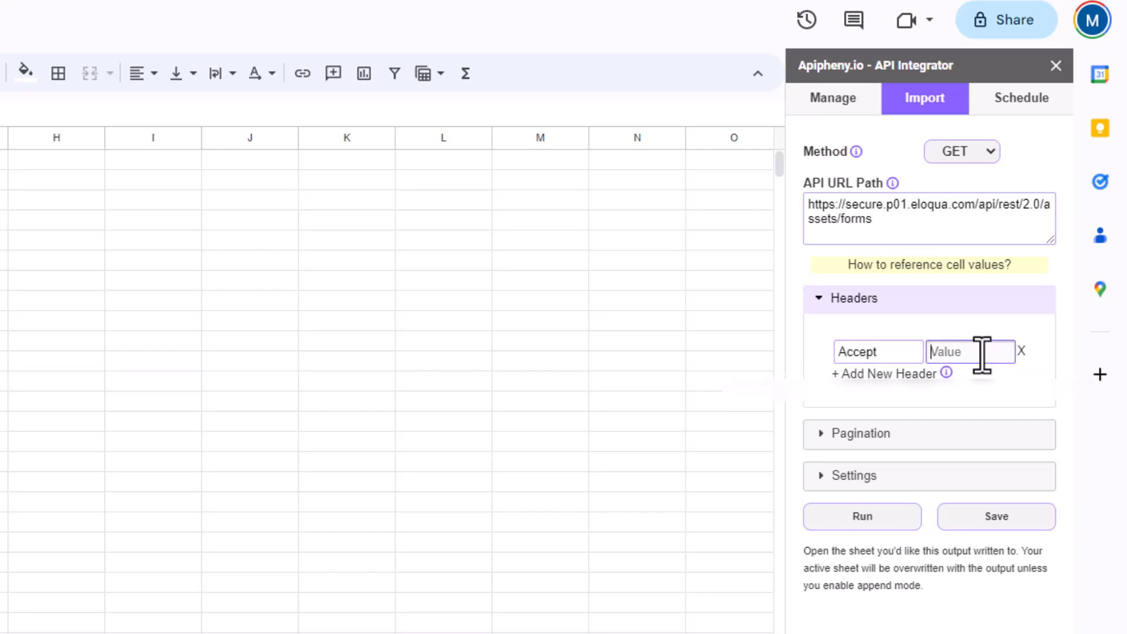
type("*/*")
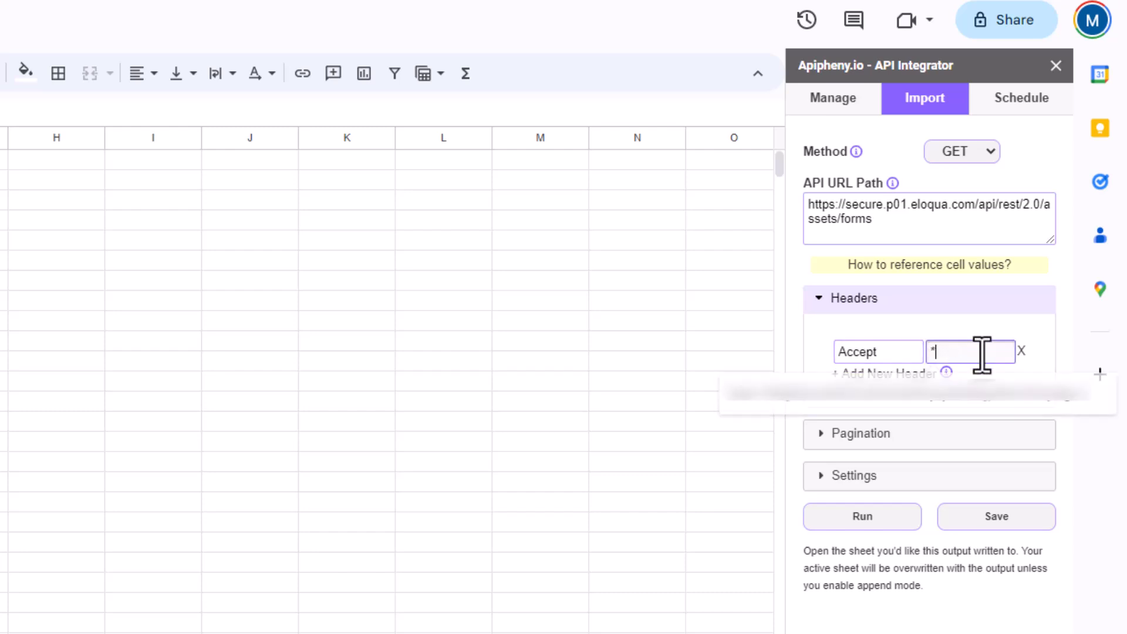
left_click(898, 374)
left_click(877, 378)
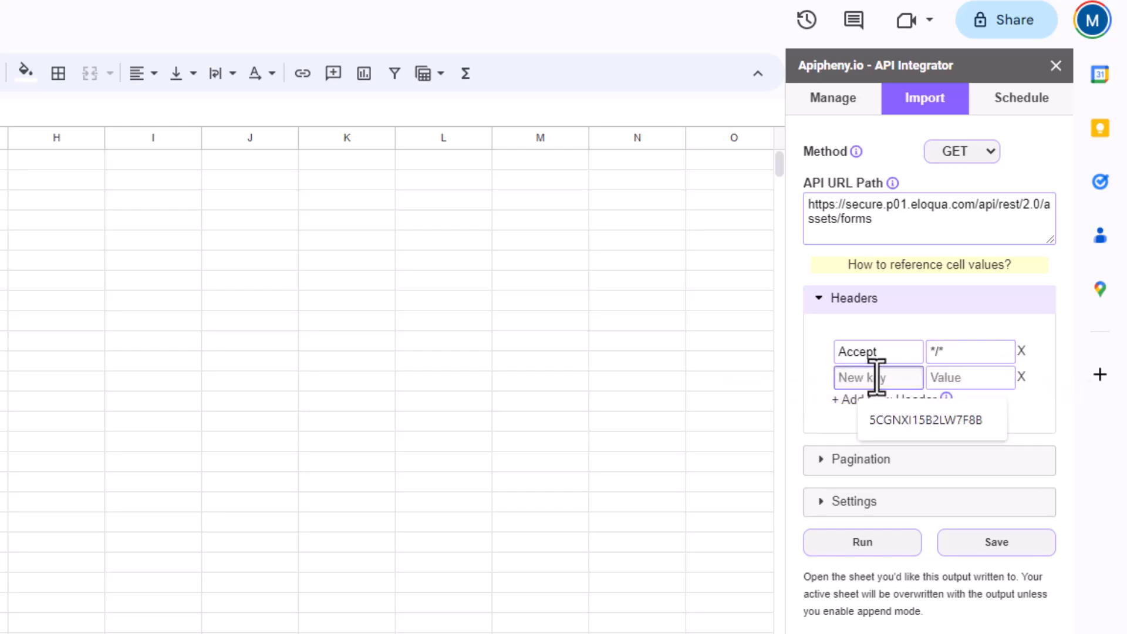
type("User")
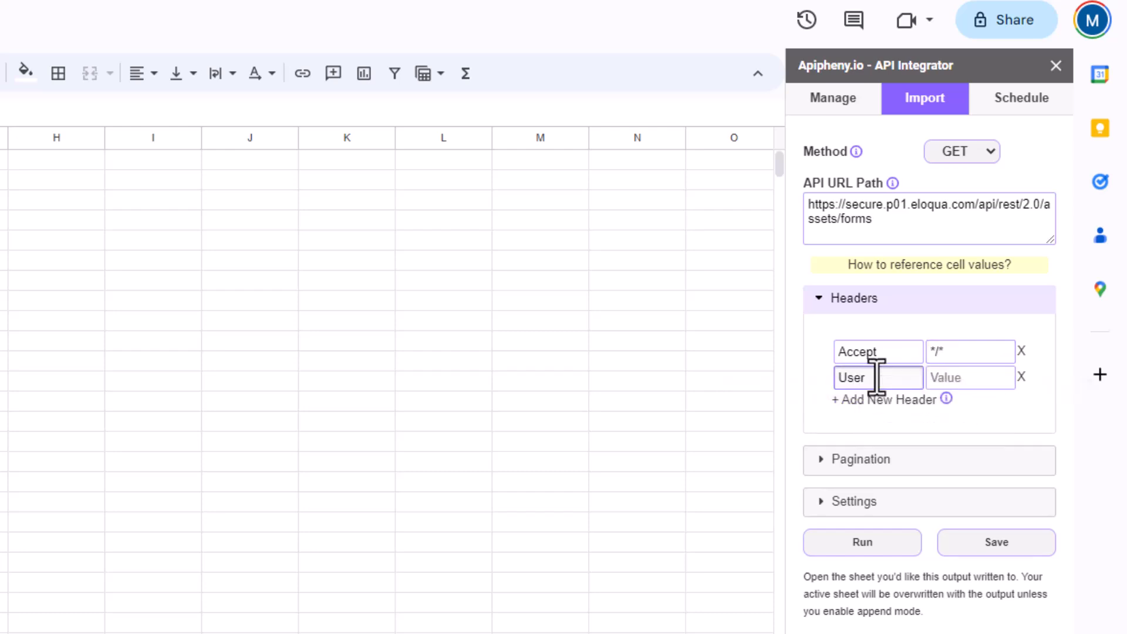
type("-Agent")
left_click(960, 379)
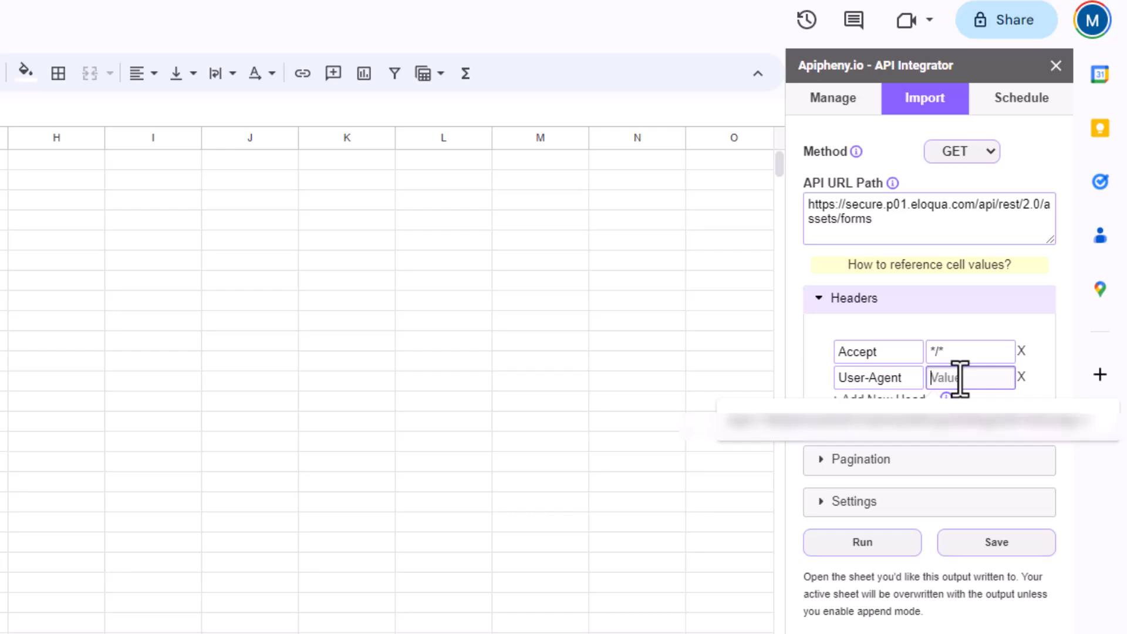
type("Google")
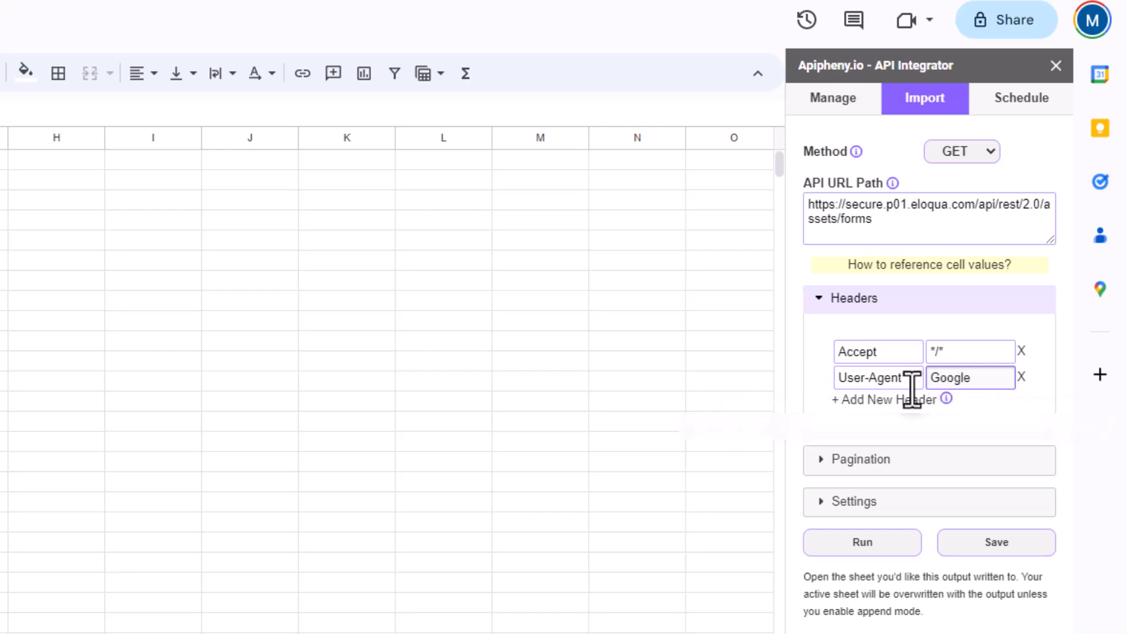
- Add headers Content-Type: application/json and Authorization with the pasted Basic token
left_click(882, 402)
left_click(877, 404)
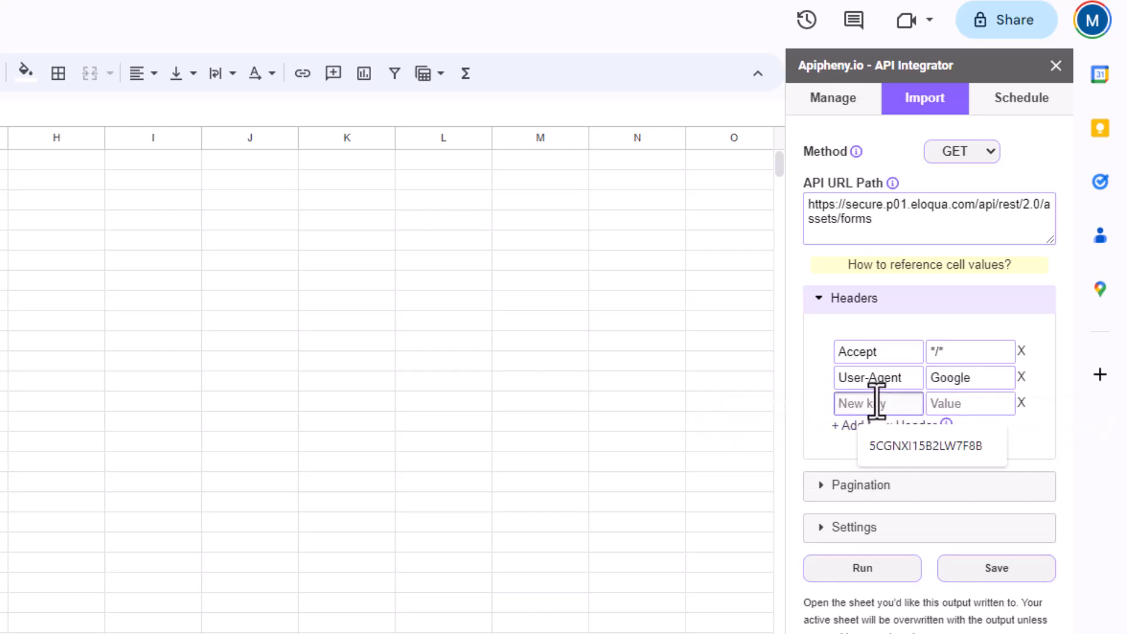
type("Con")
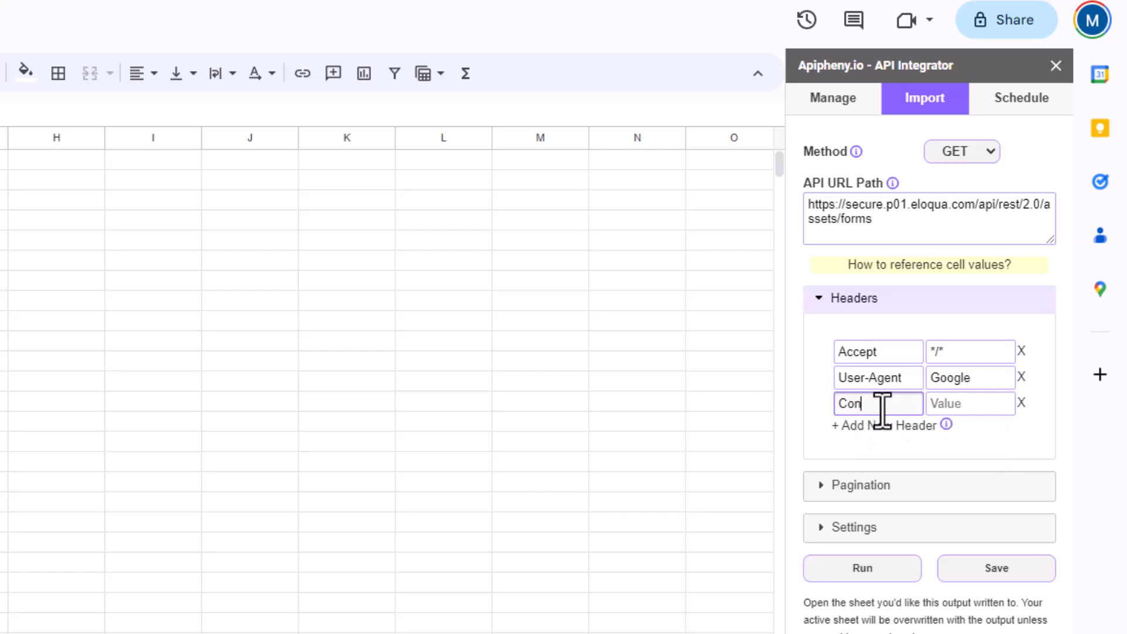
type("tent-Type")
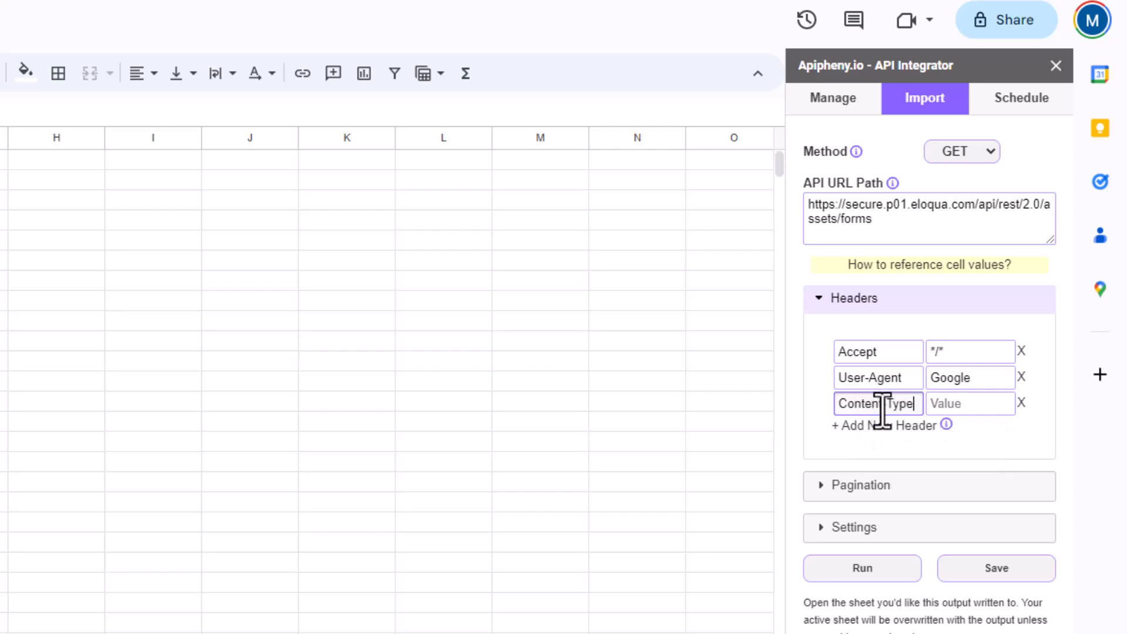
left_click(941, 409)
type("app")
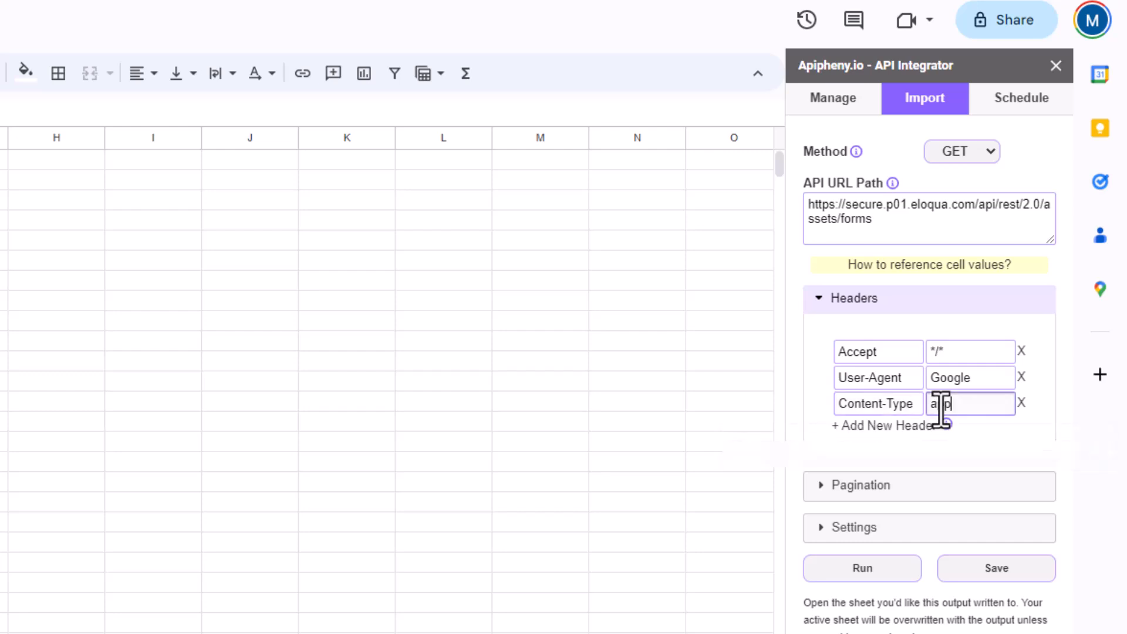
type("lication")
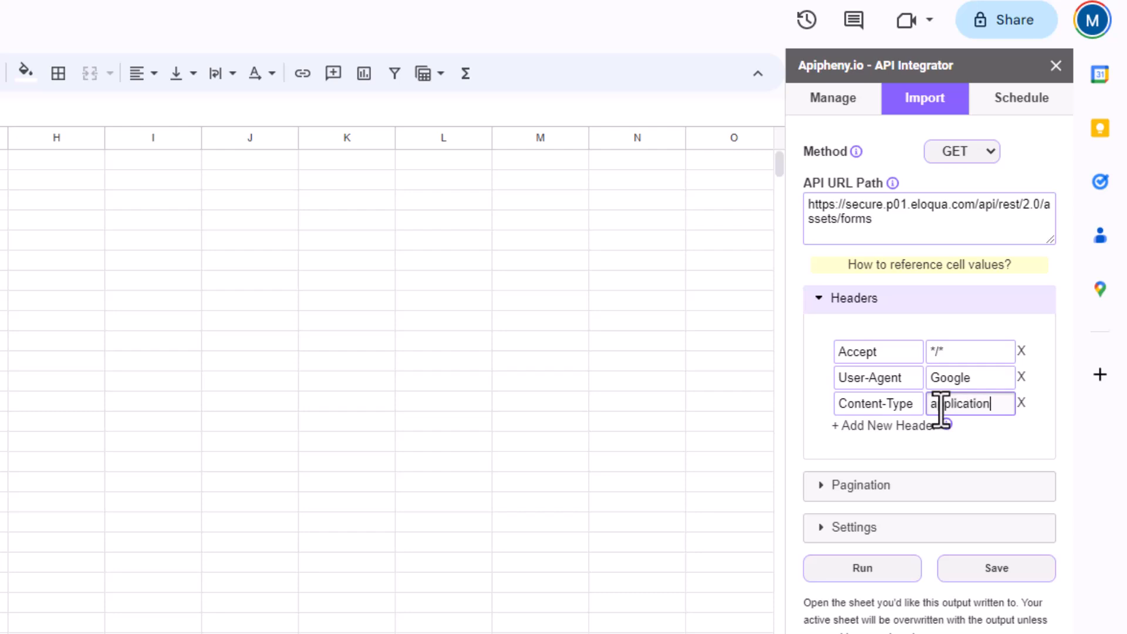
type("/json")
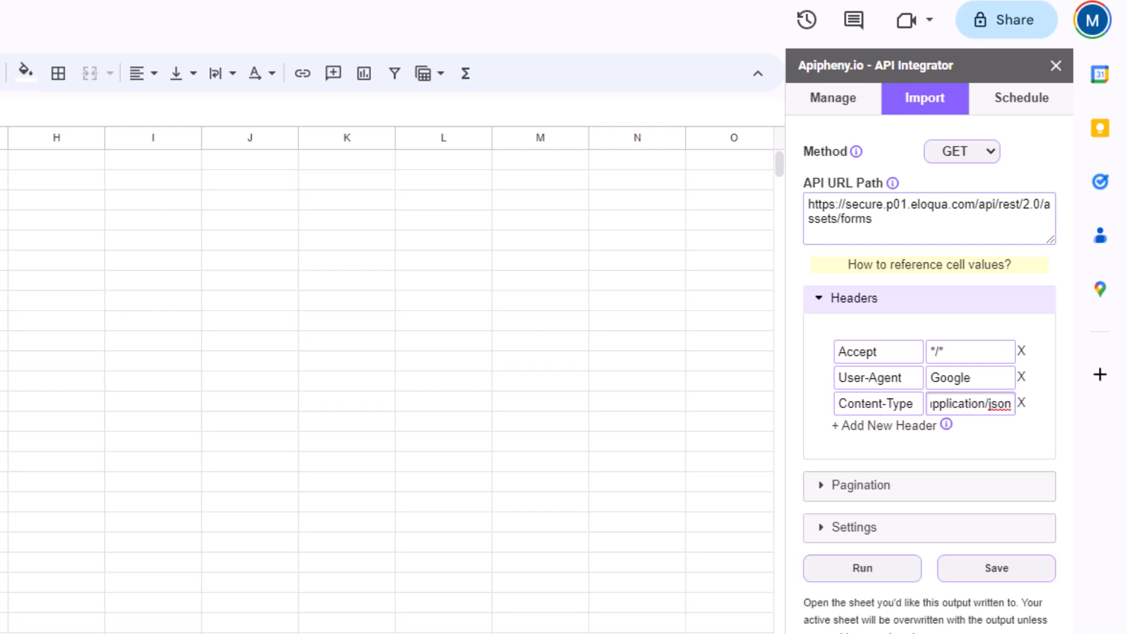
left_click(873, 428)
left_click(875, 430)
type("Au")
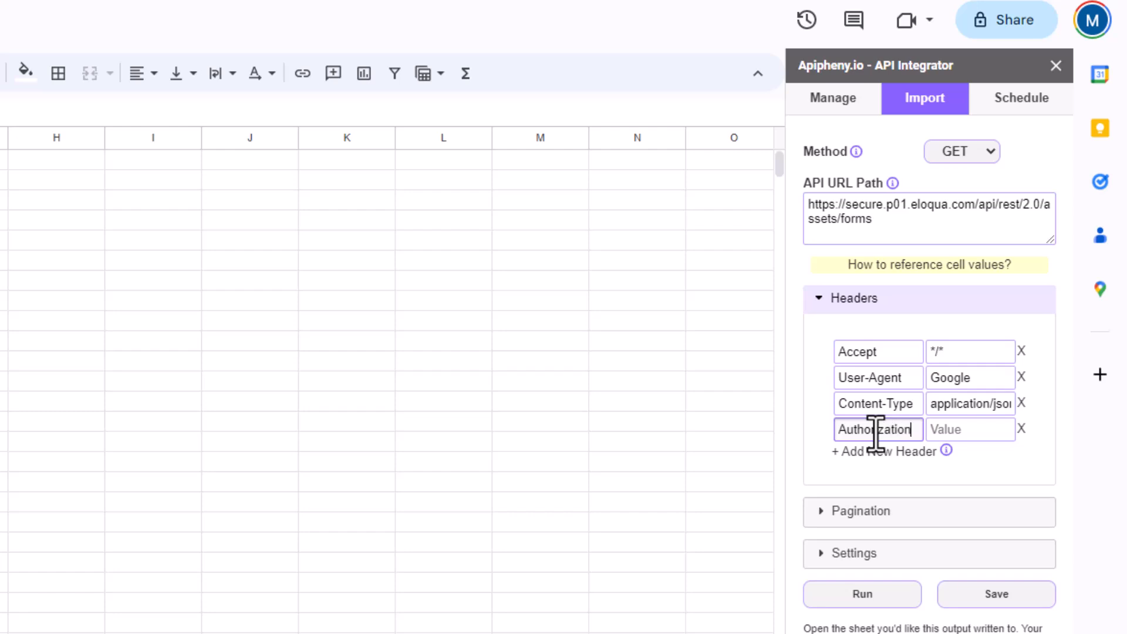
type("thorization")
left_click(994, 429)
key("ctrl+v")
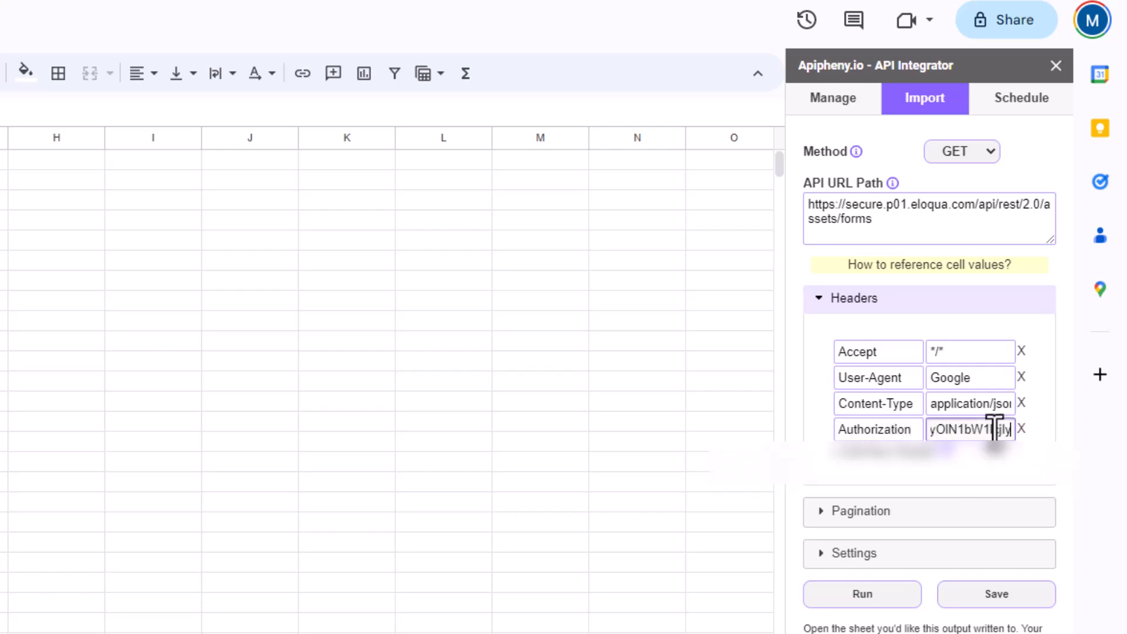
left_click(810, 432)
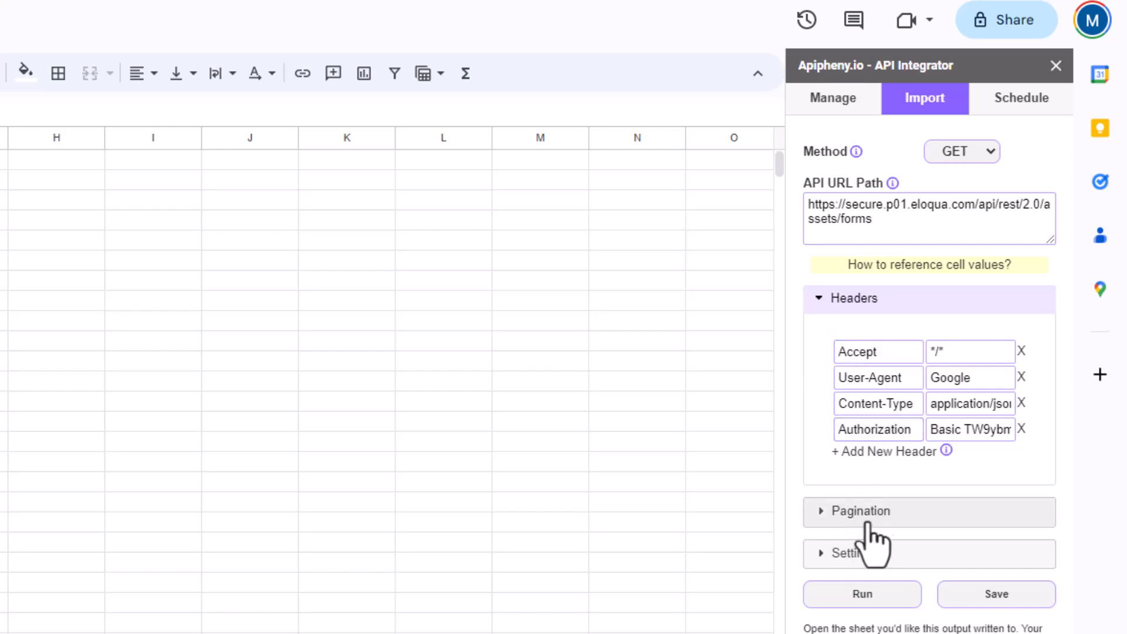
- Run the Apipheny GET request and confirm overwriting the sheet with Eloqua forms data
left_click(873, 605)
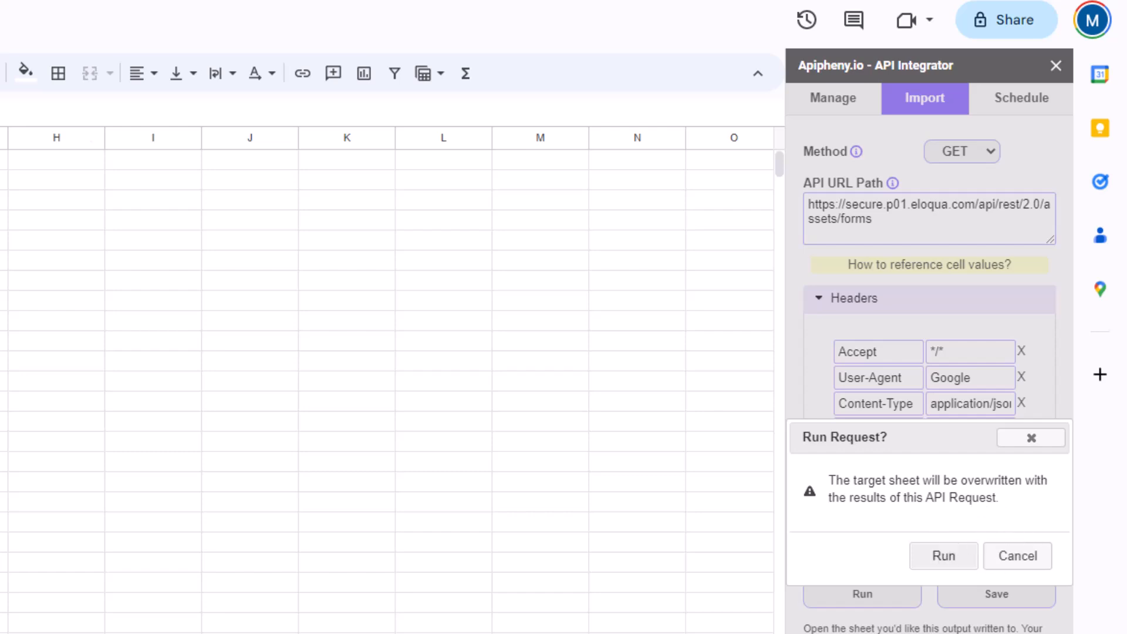
left_click(949, 557)
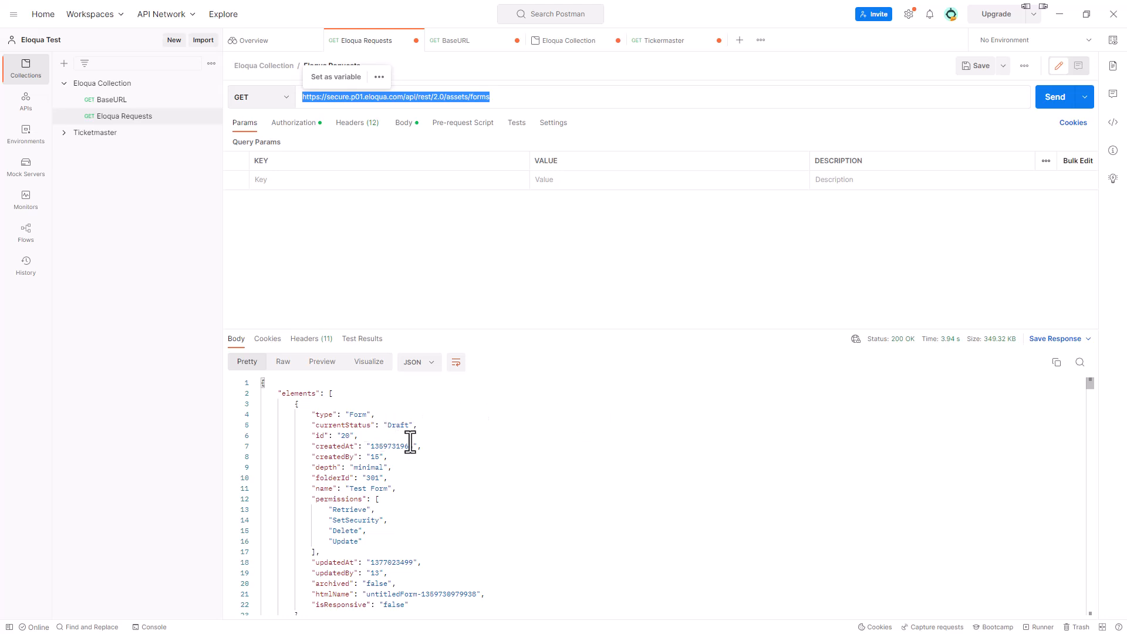
- Scroll through Postman's forms JSON response, beginning with the Draft 'Test Form' id 20
scroll(382, 460, "down", 6)
scroll(399, 472, "down", 3)
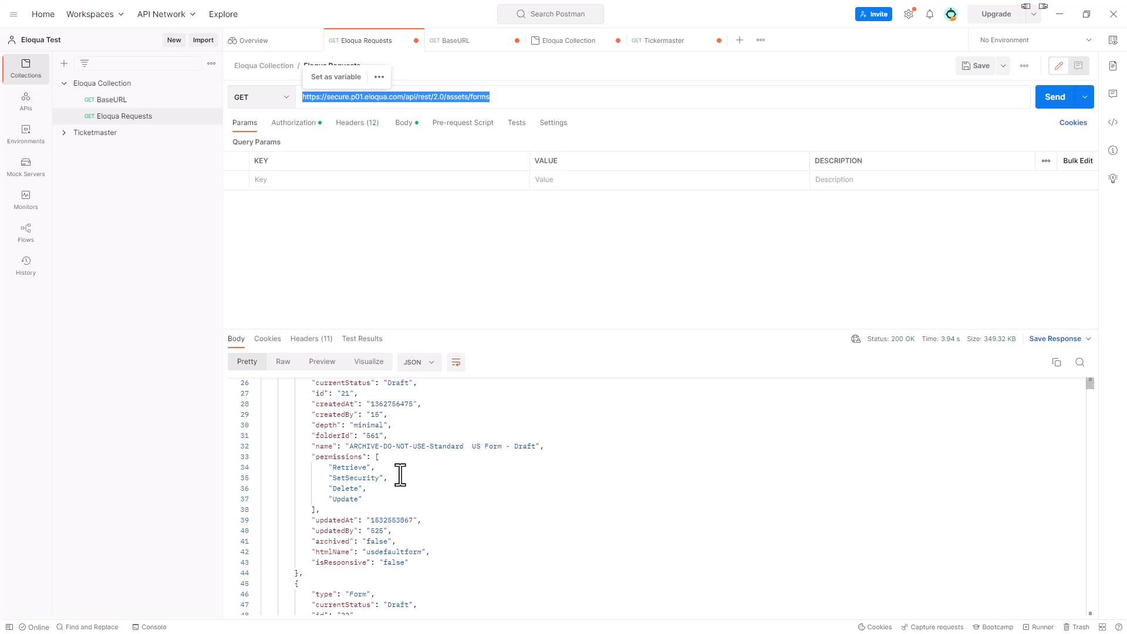
scroll(390, 433, "up", 4)
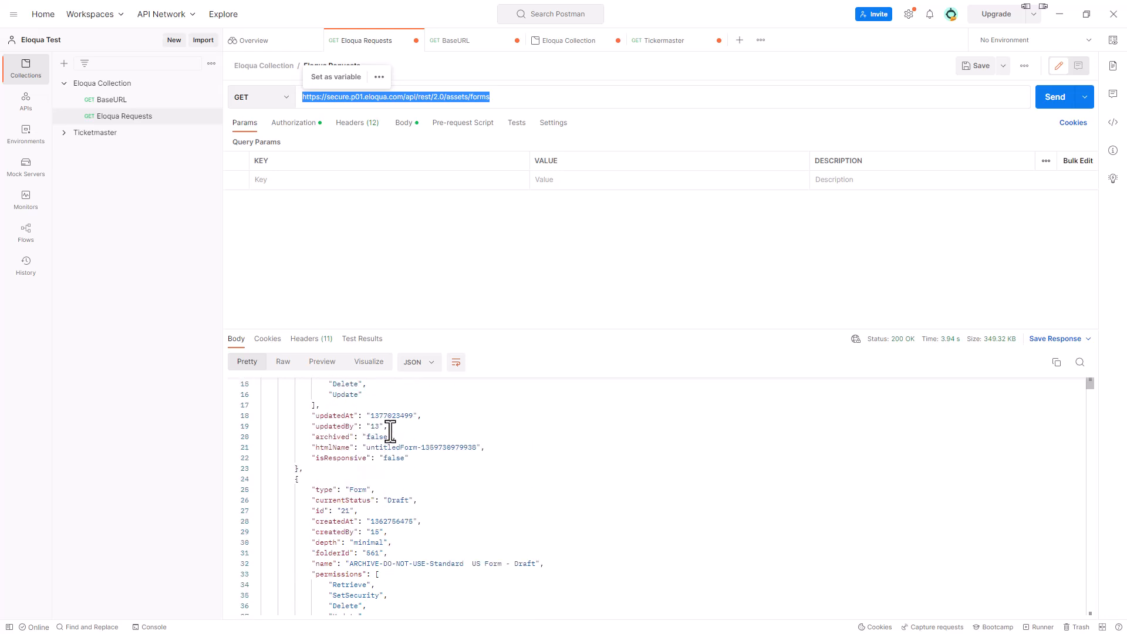
scroll(389, 433, "up", 3)
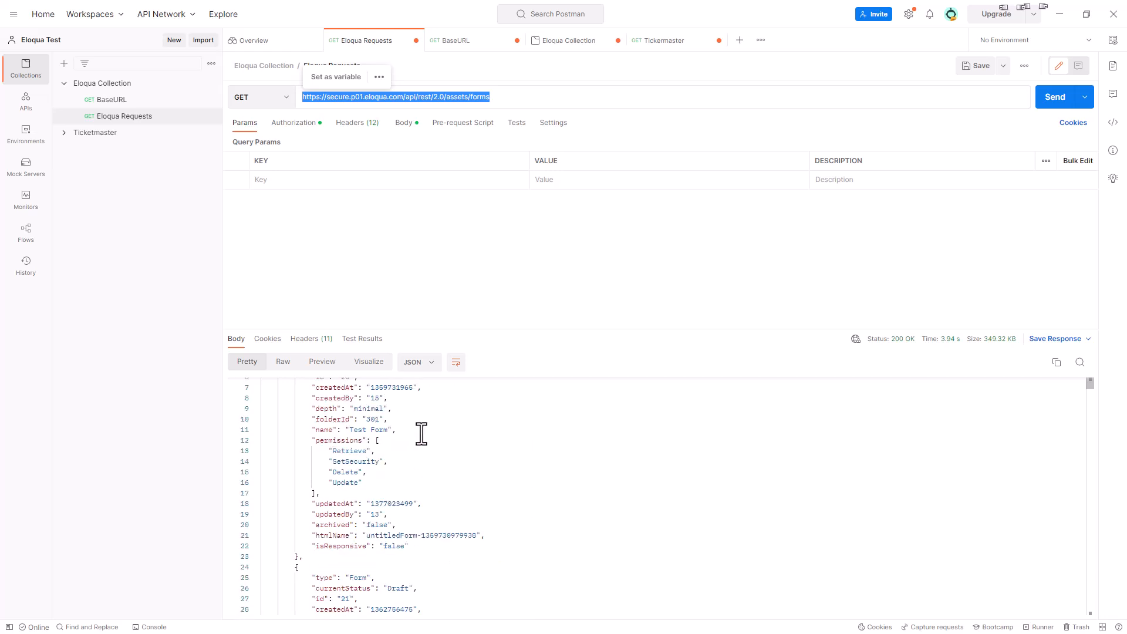
scroll(381, 449, "down", 1)
scroll(382, 451, "down", 6)
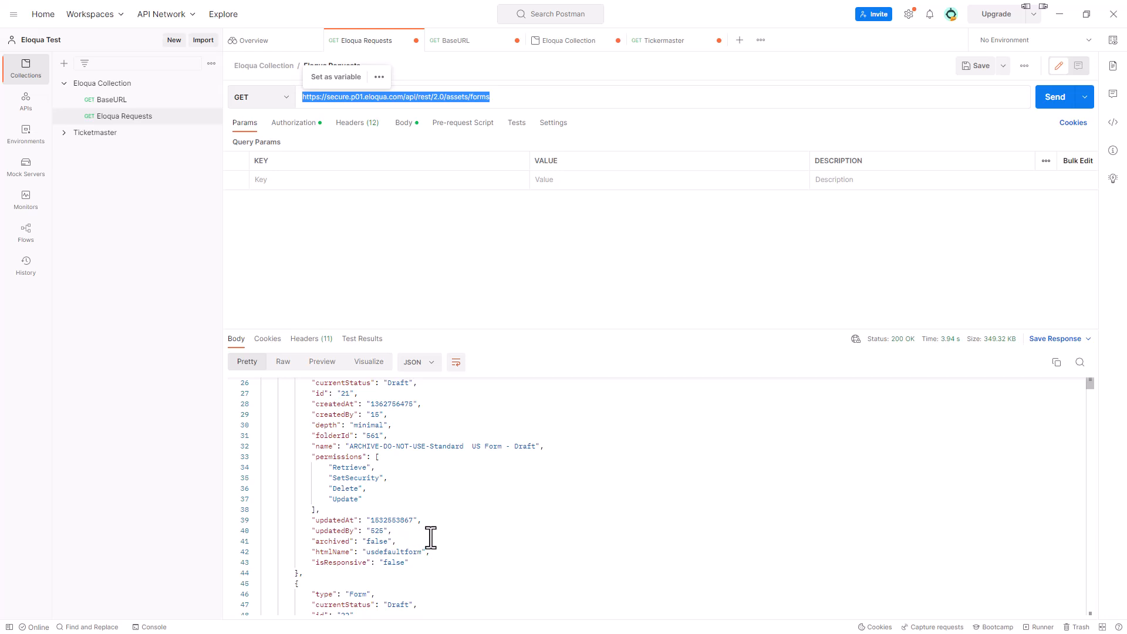
scroll(390, 434, "up", 8)
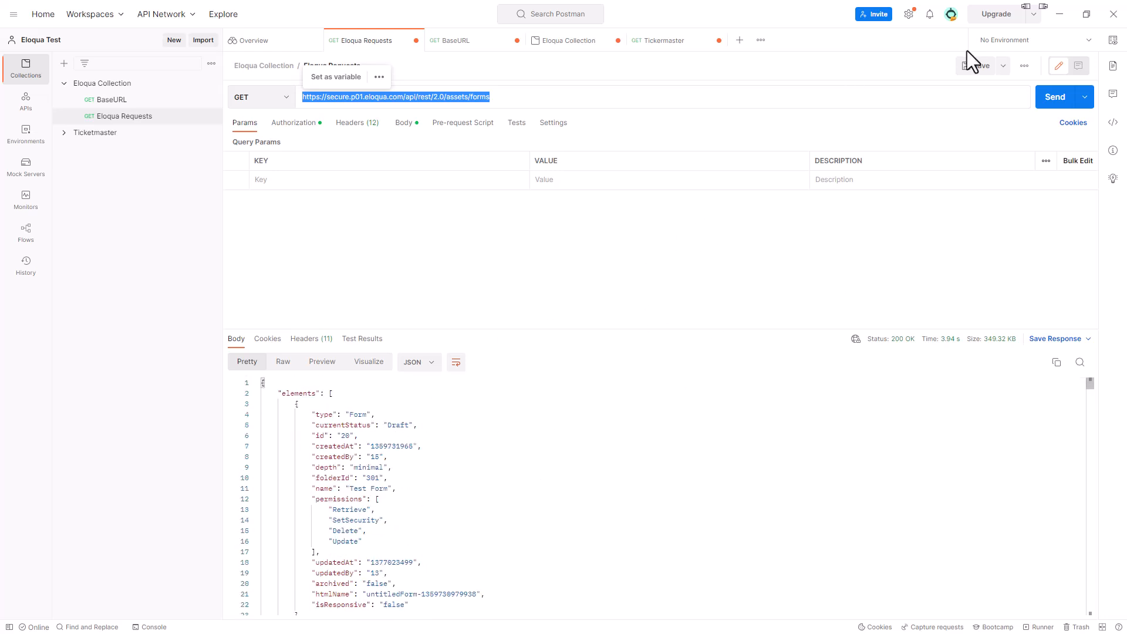
left_click(1060, 15)
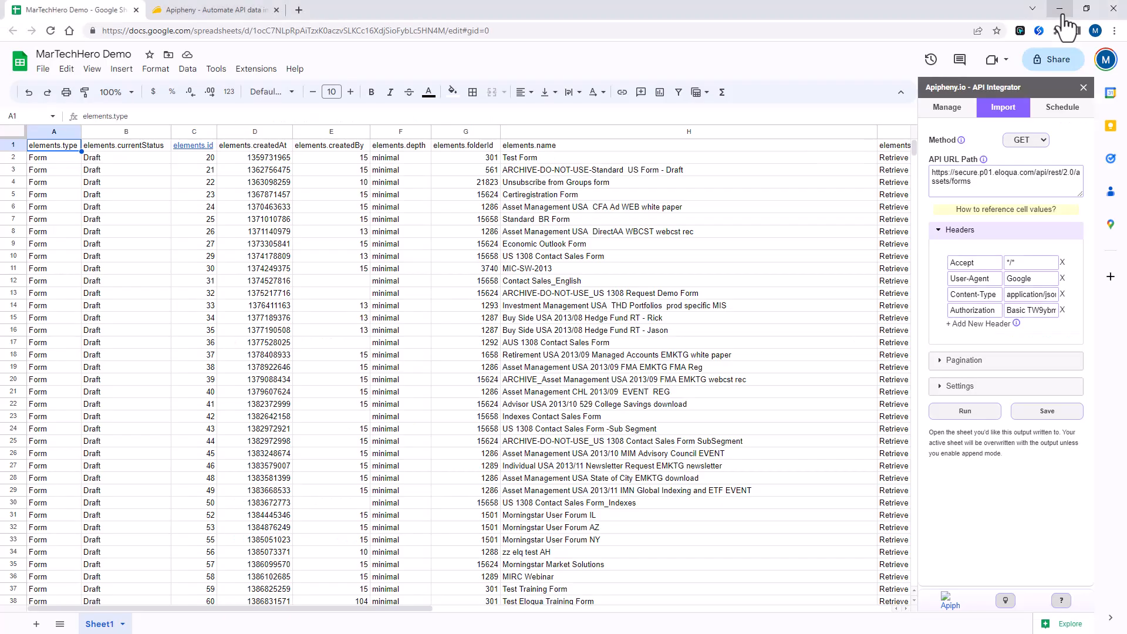
left_click(558, 154)
left_click(561, 146)
left_click(544, 157)
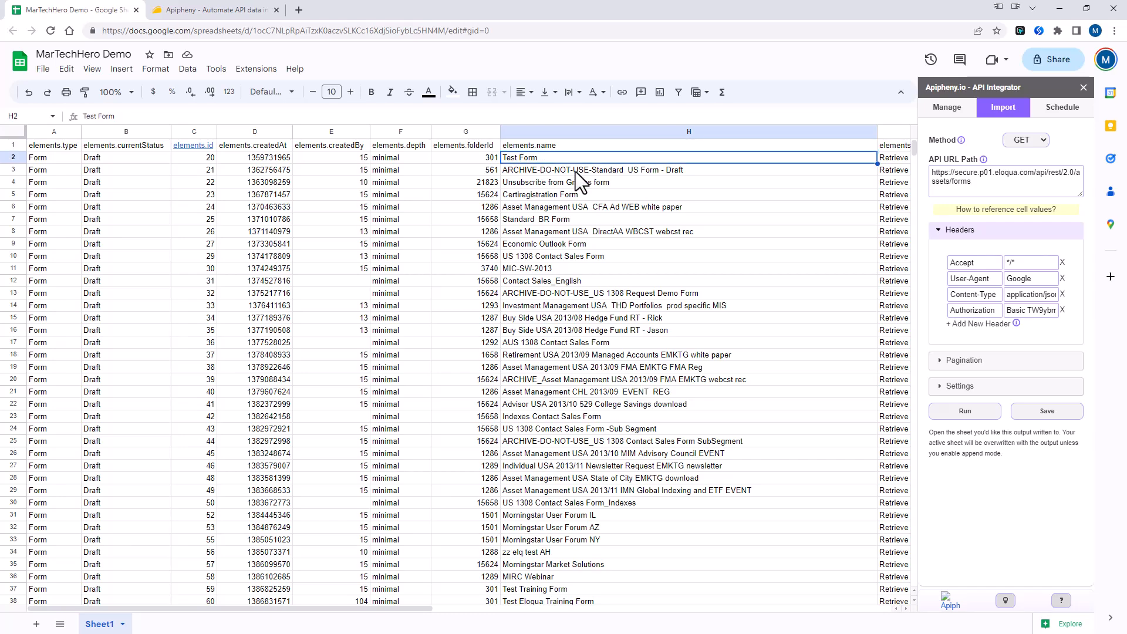
scroll(575, 171, "down", 9)
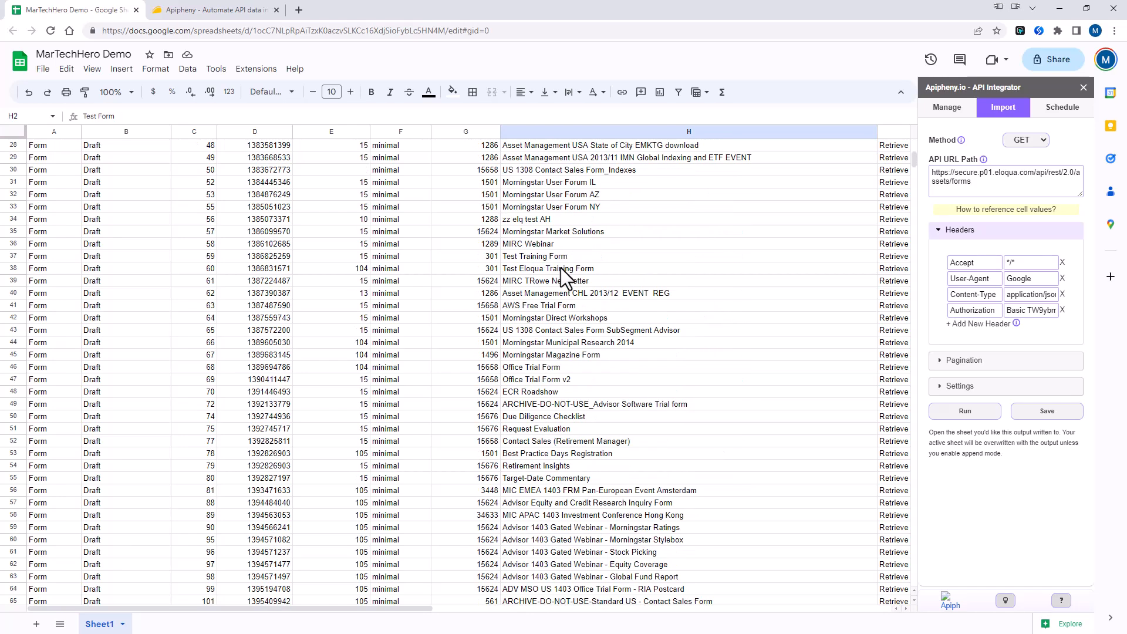
scroll(561, 268, "down", 12)
scroll(562, 264, "down", 5)
scroll(563, 265, "up", 13)
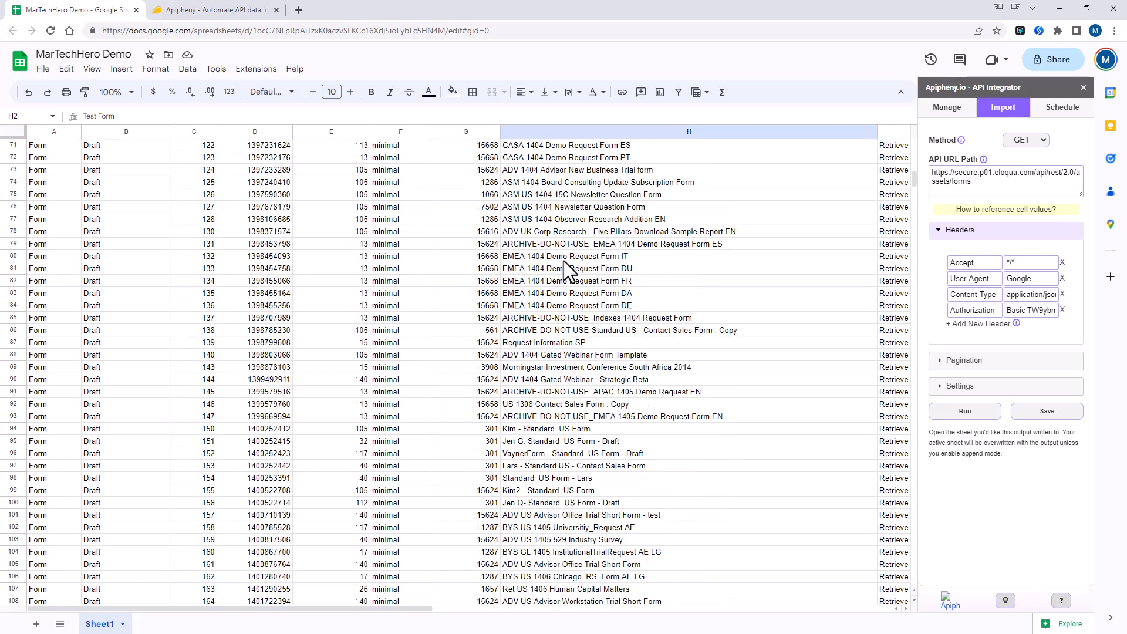
key("ctrl+Home")
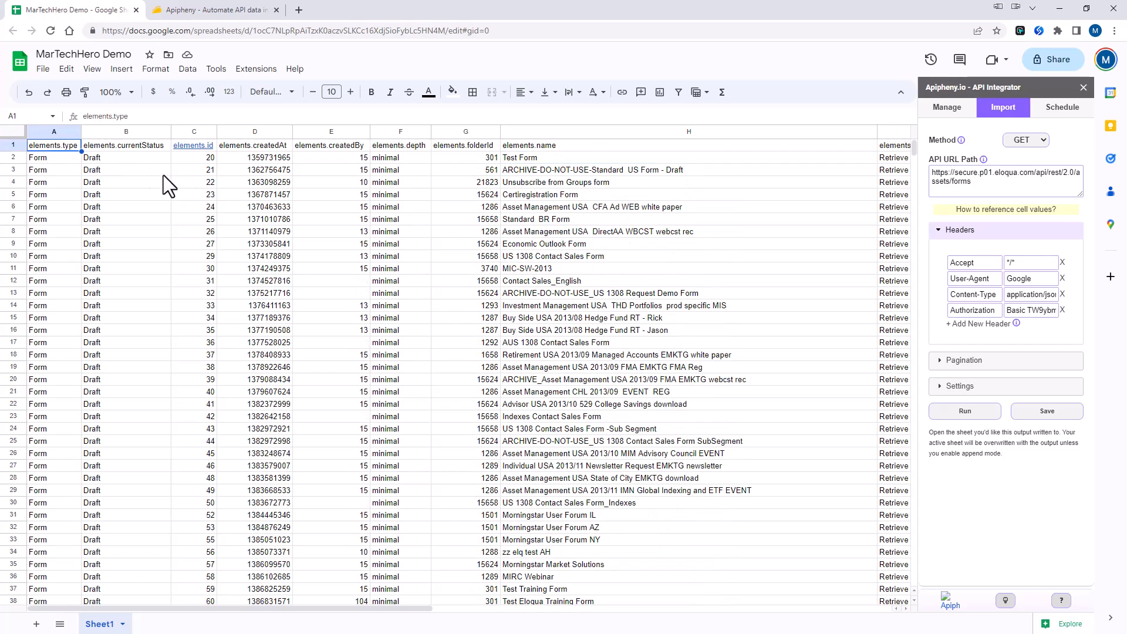
key("Right")
key("Right")
key("Right")
key("Right")
key("Right")
key("Right")
key("Right")
key("Right")
key("Right")
key("Right")
key("Right")
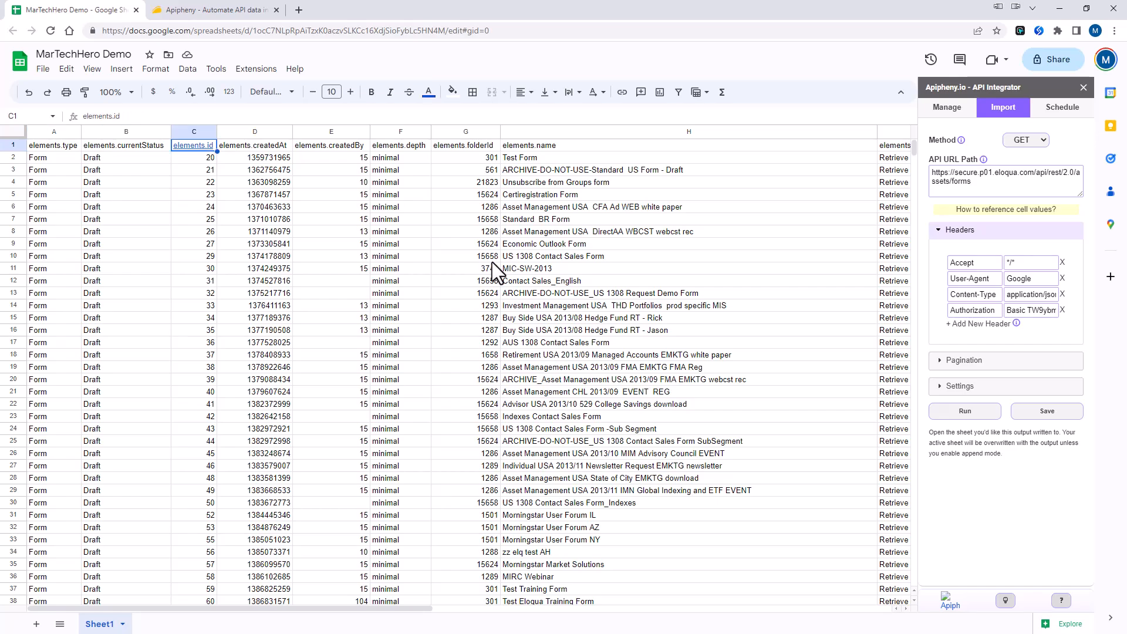
key("Right")
key("Right")
key("Right")
key("Right")
key("Right")
key("Right")
key("Right")
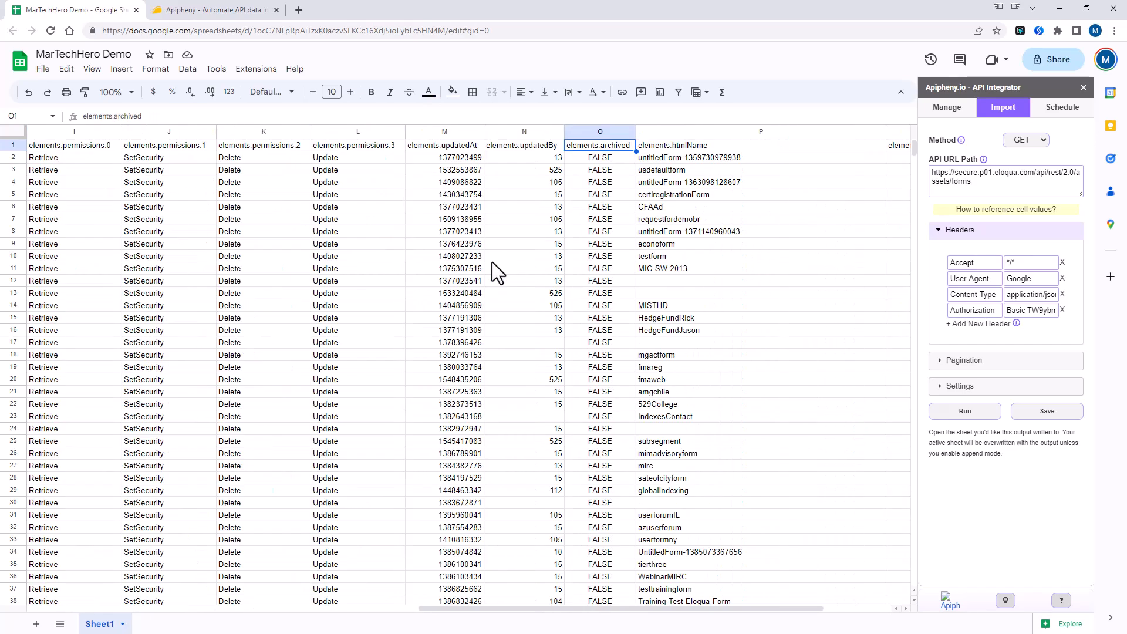
key("Left")
key("Left")
key("Left")
key("Left")
key("Left")
key("Left")
key("Left")
key("Left")
key("Left")
key("Left")
key("Left")
key("Left")
key("Left")
key("Left")
key("Left")
key("Left")
key("Left")
key("Left")
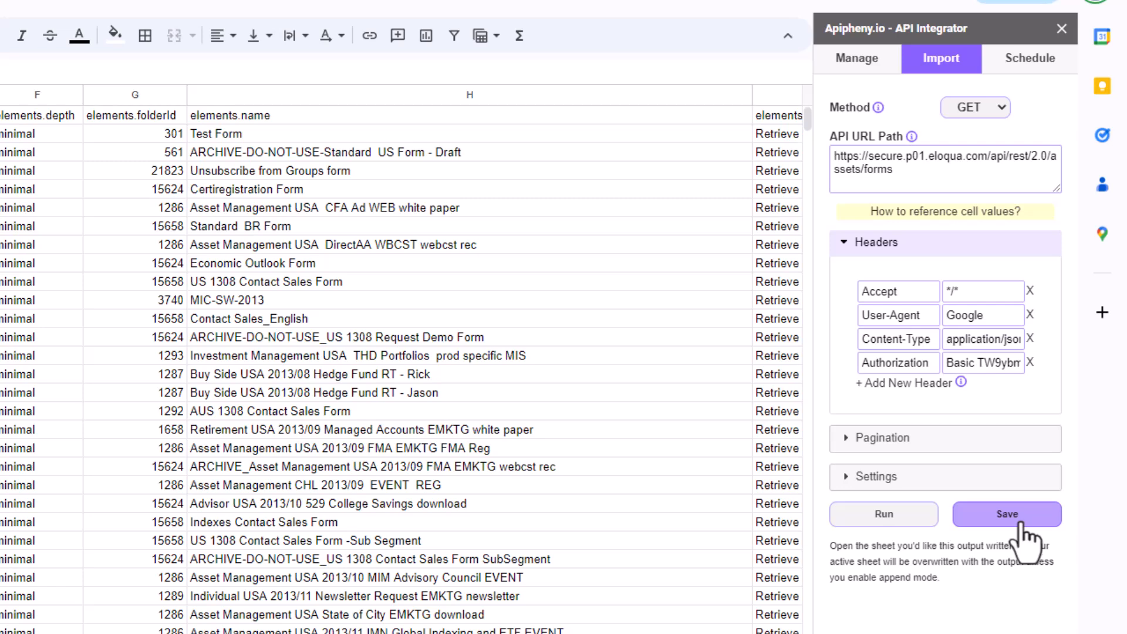
- Save the Apipheny request under the name 'MarTechHero API Call'
left_click(1022, 525)
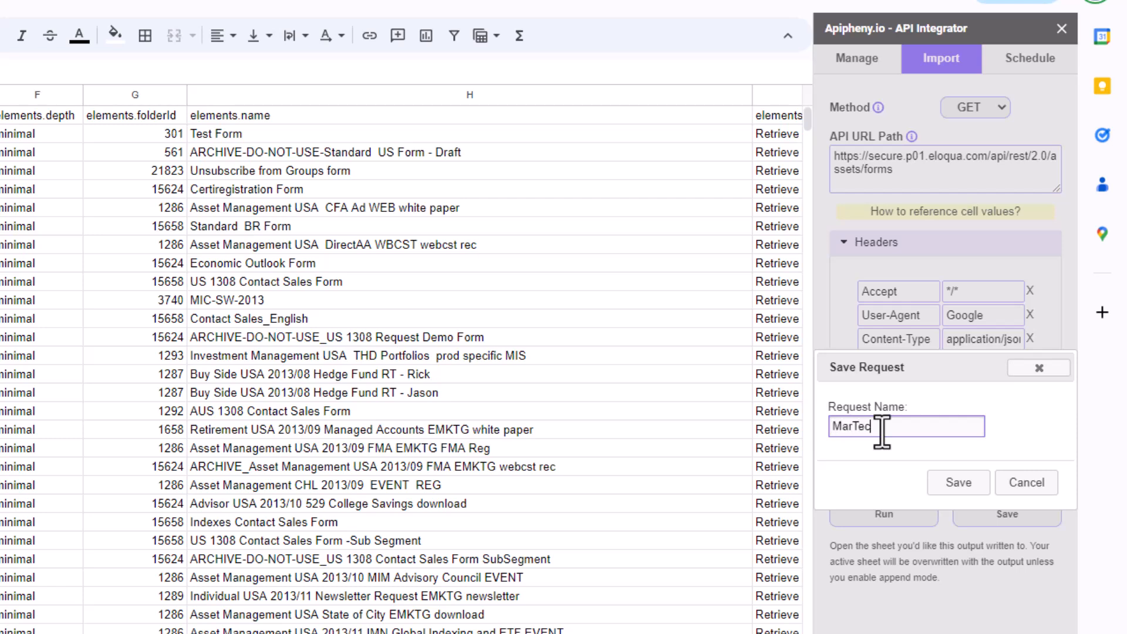
type("MarTechHero API Call")
left_click(968, 485)
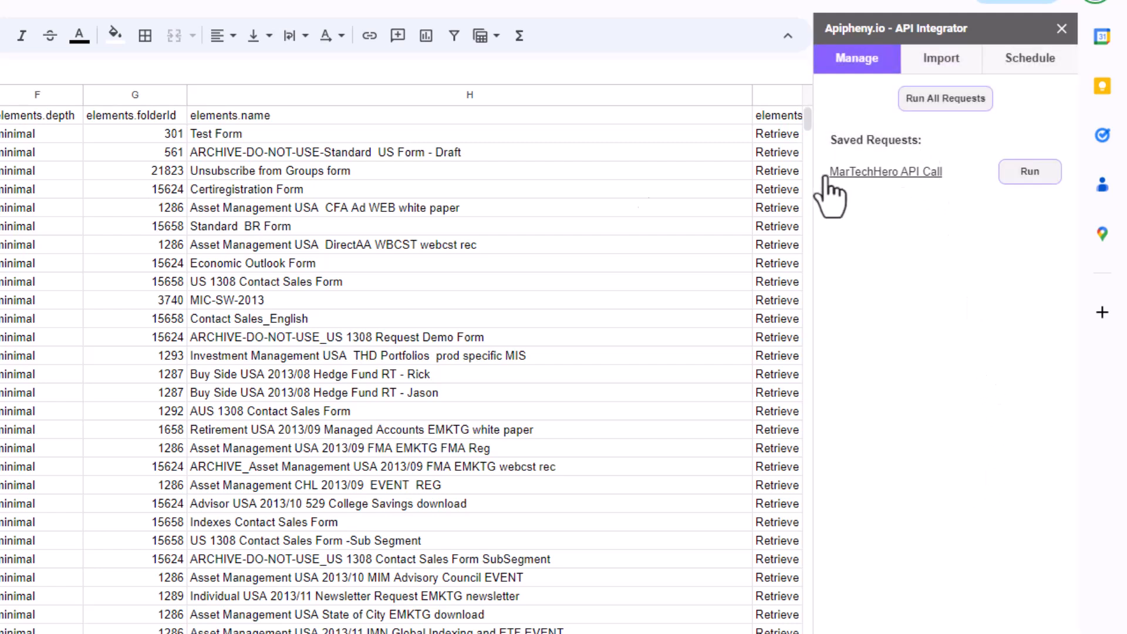
- Open the saved request, check the forms data ends at row 1001, and expand Pagination
left_click(881, 172)
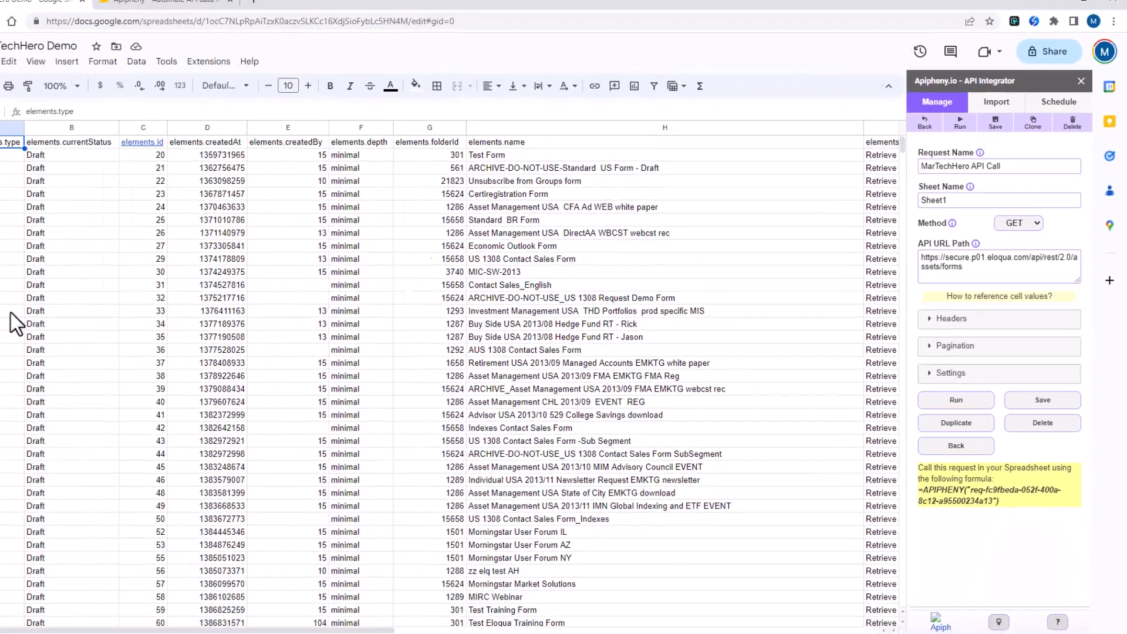
left_click(10, 311)
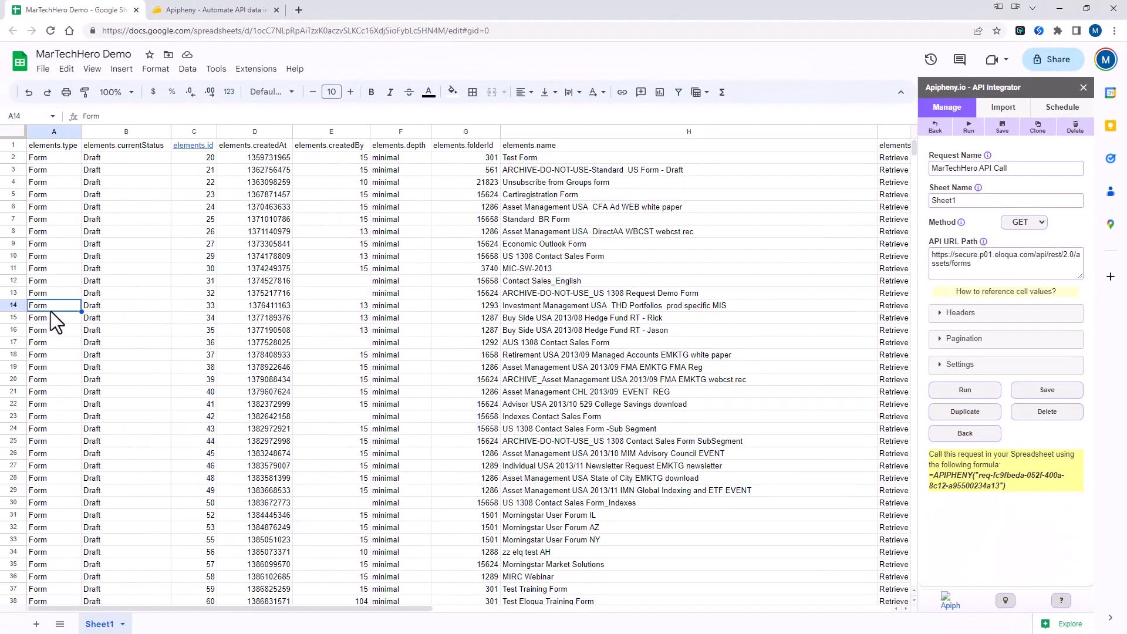
key("ctrl+Down")
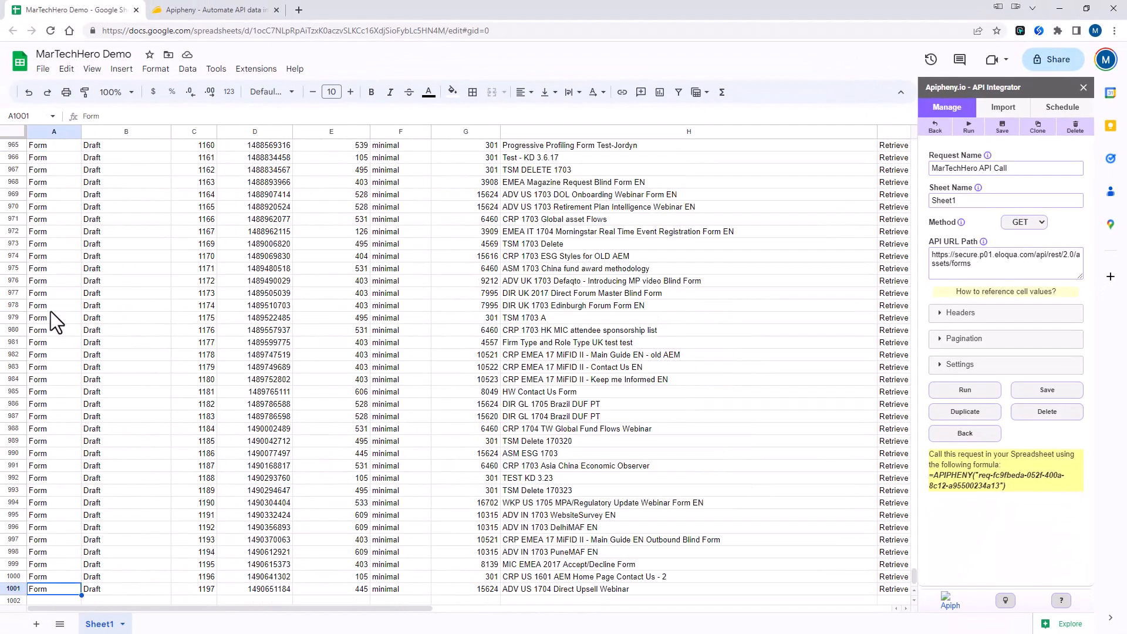
scroll(32, 334, "down", 1)
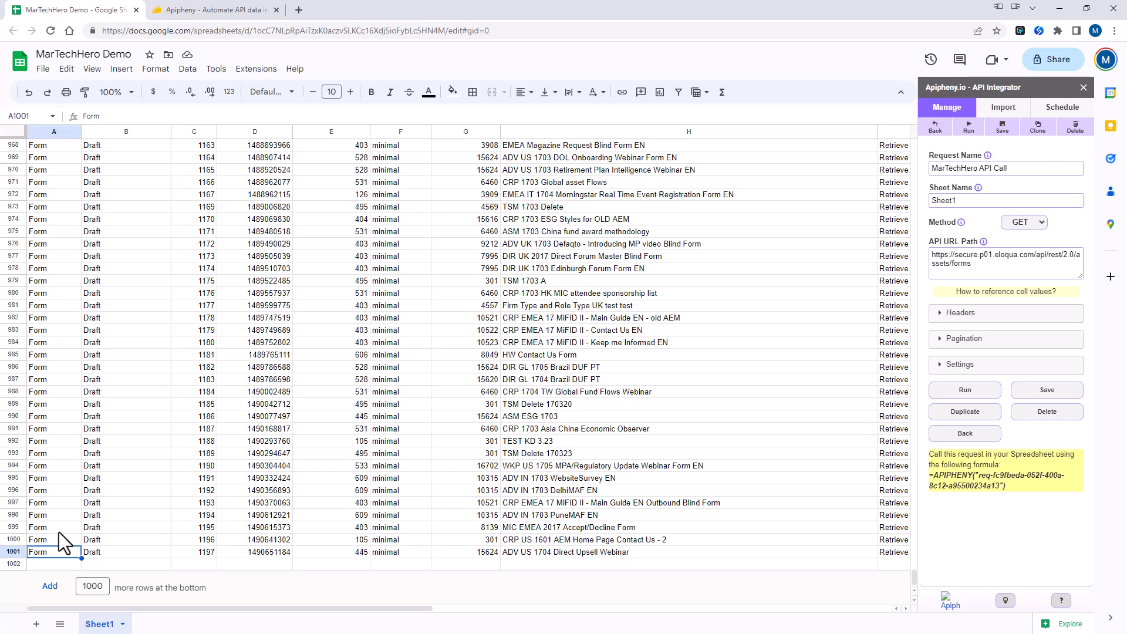
key("ctrl+Up")
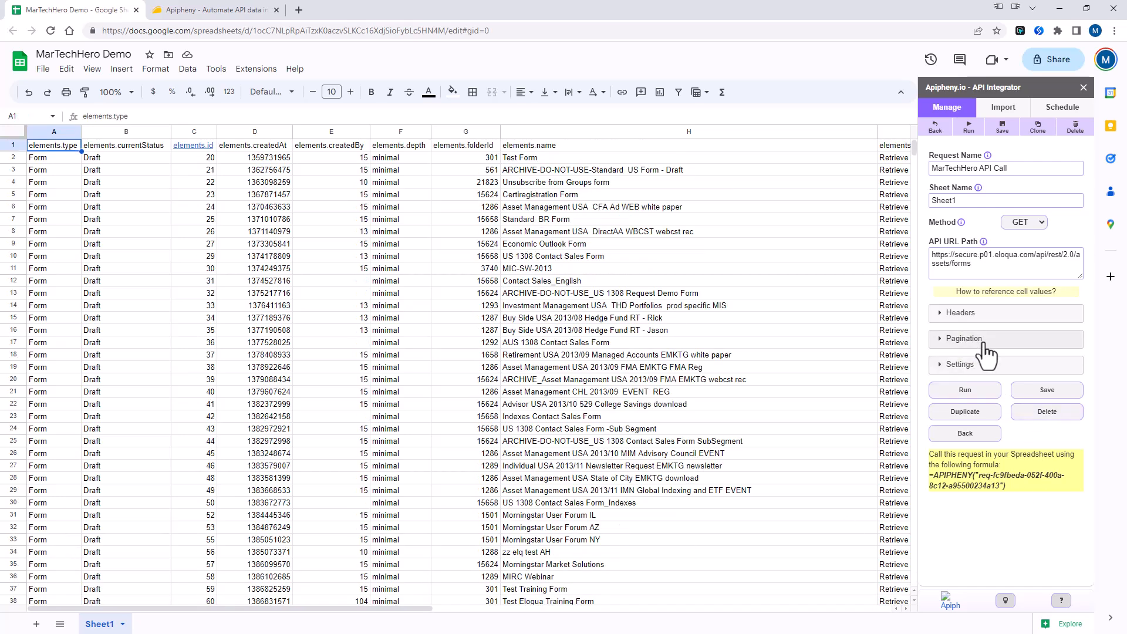
left_click(945, 345)
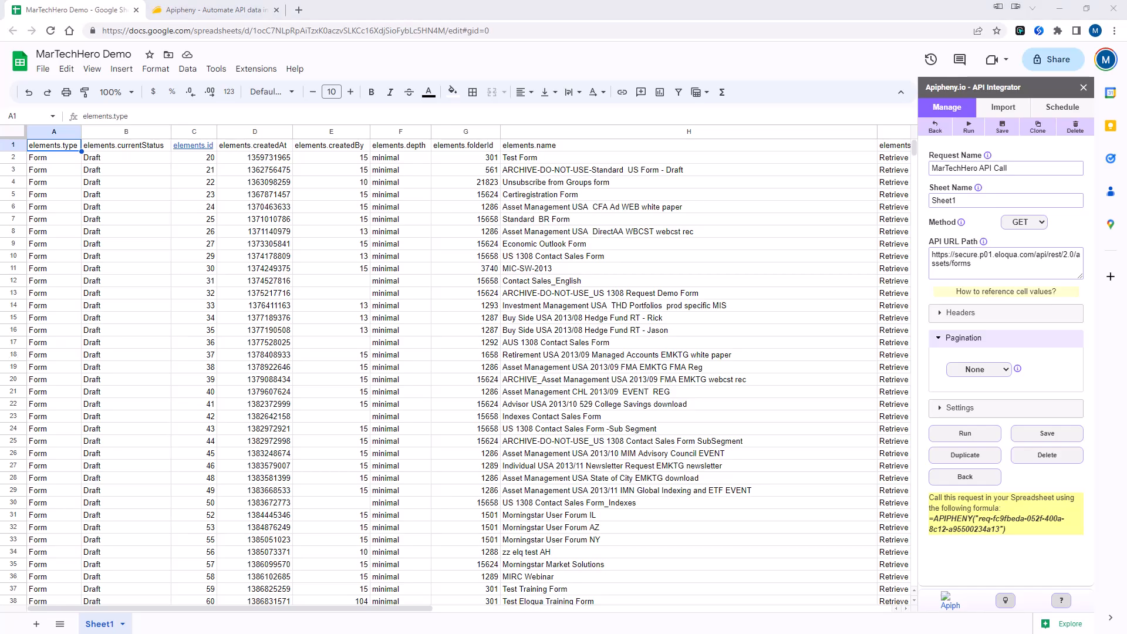
- Switch to Postman and scroll through the long JSON list of Eloqua forms
key("alt+Tab")
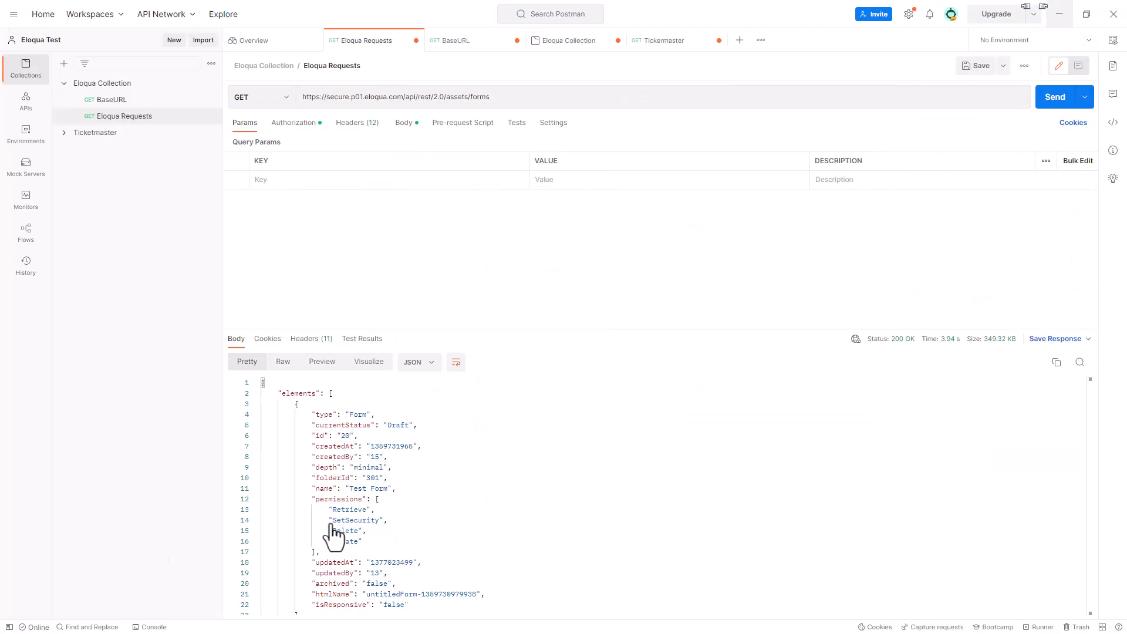
left_click_drag(1090, 385, 1096, 615)
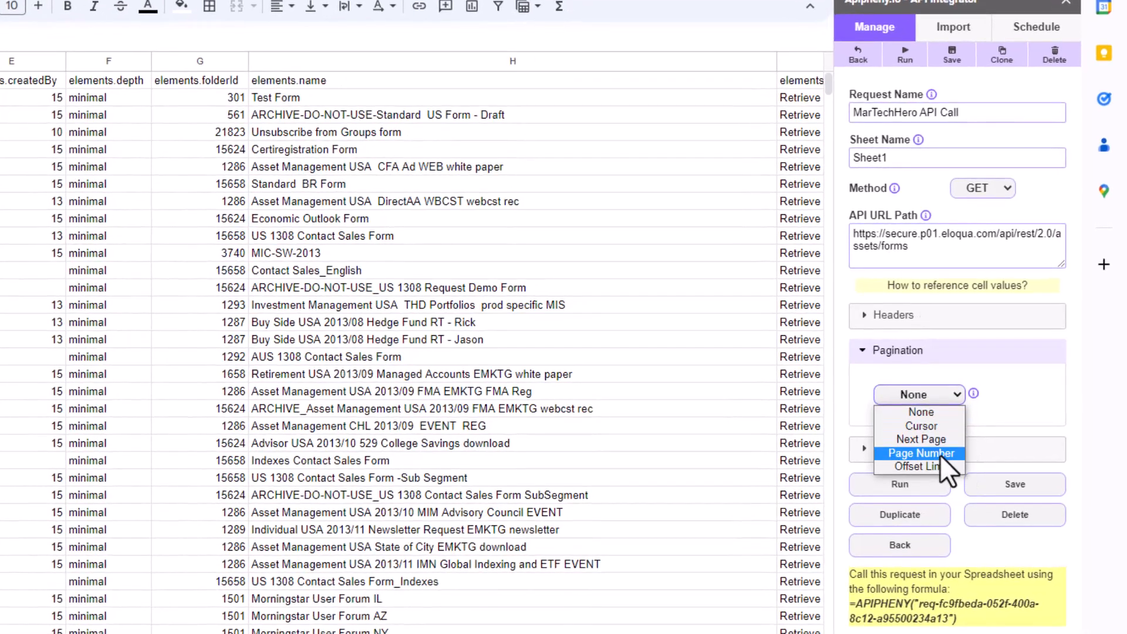
- Set Page Number pagination with parameter 'page', start 1, page count limit 5, then run
left_click(952, 445)
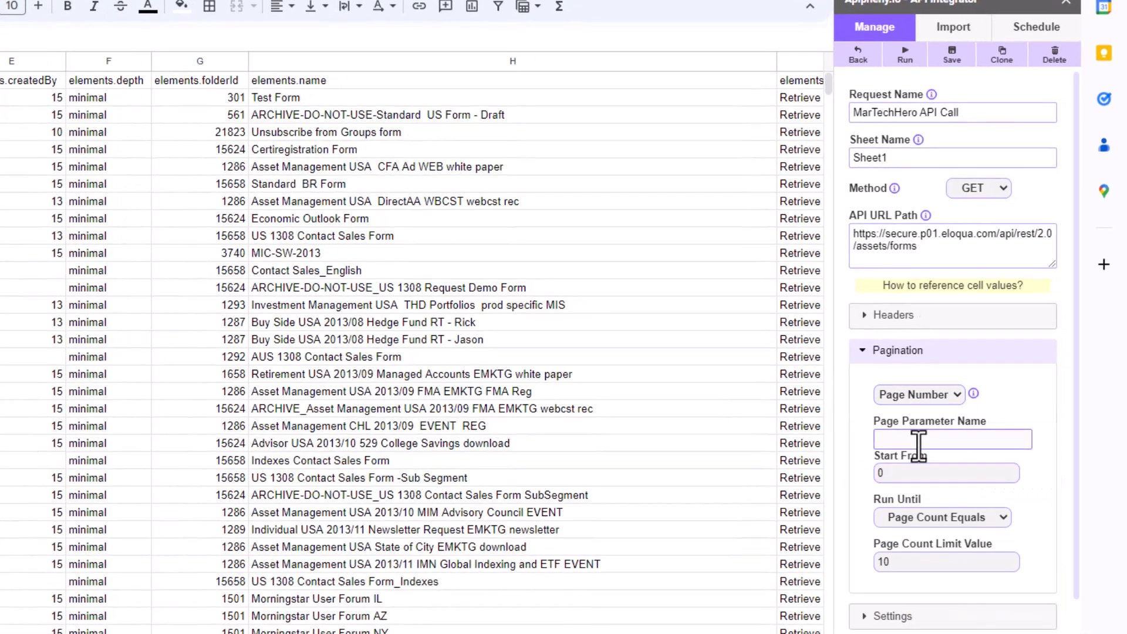
left_click(918, 442)
type("page")
left_click(892, 476)
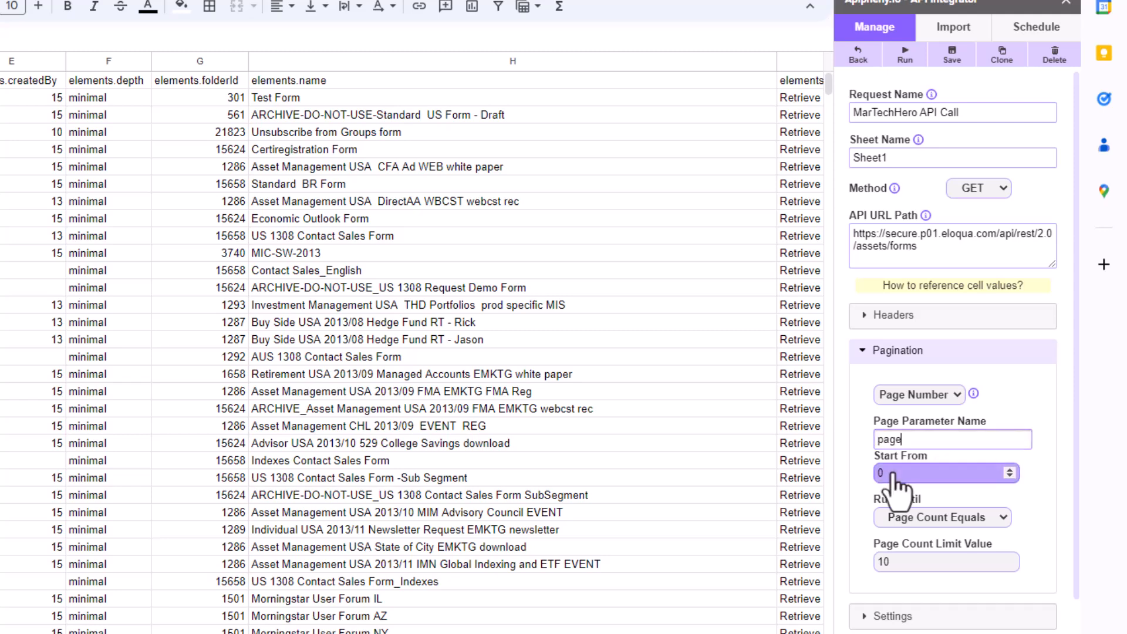
left_click(1010, 469)
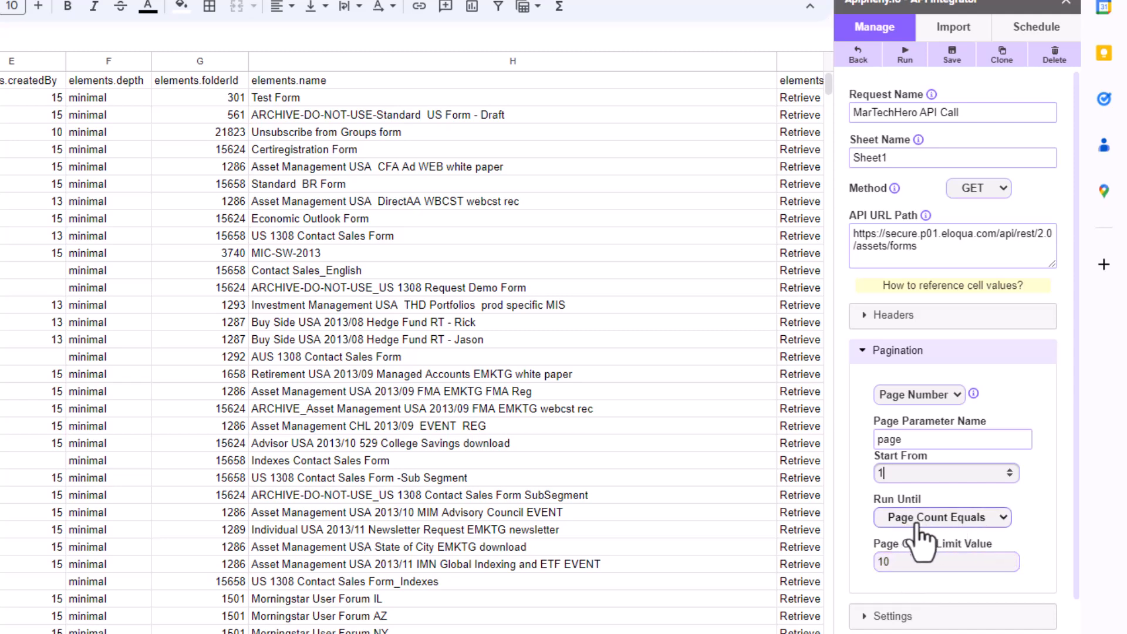
left_click(910, 565)
left_click(1012, 565)
left_click(1012, 565)
left_click(1012, 565)
left_click(1012, 565)
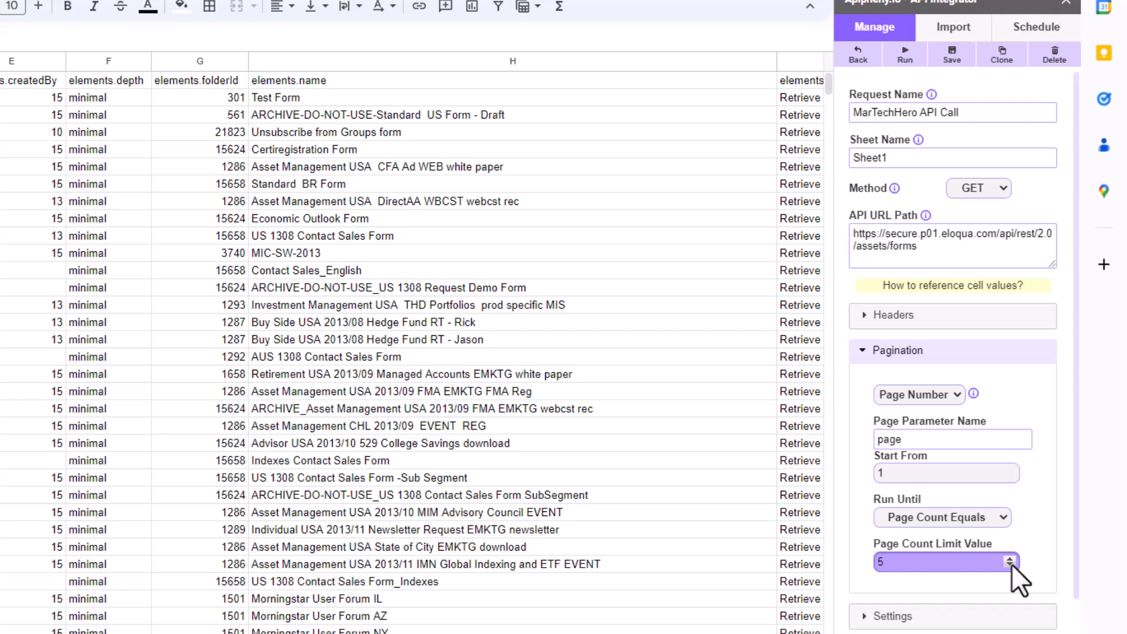
left_click(1012, 565)
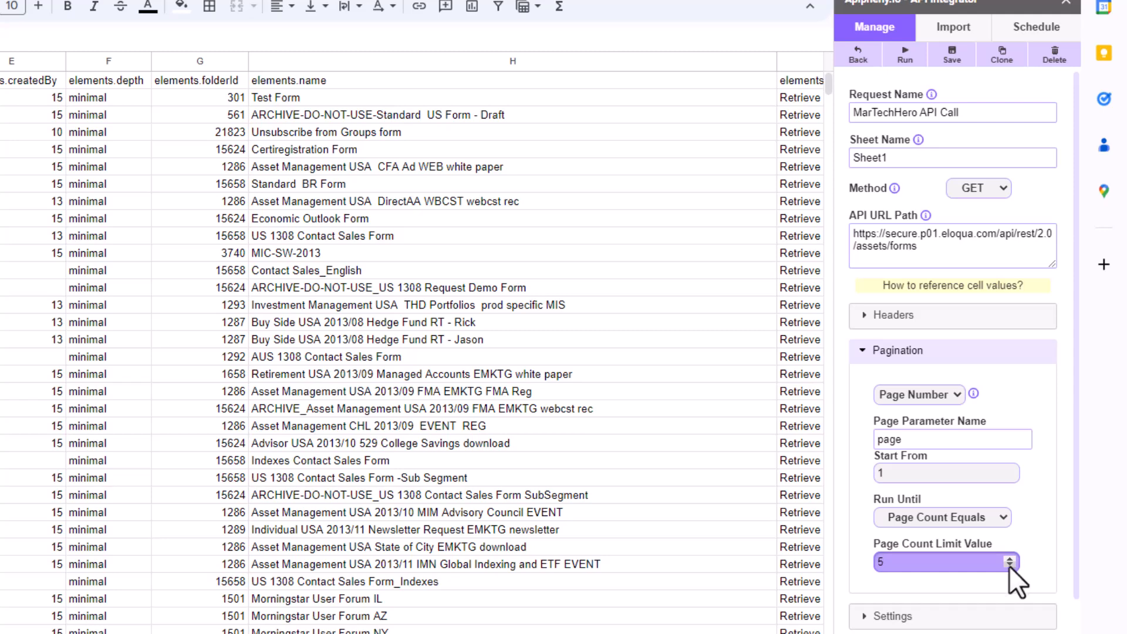
left_click(868, 491)
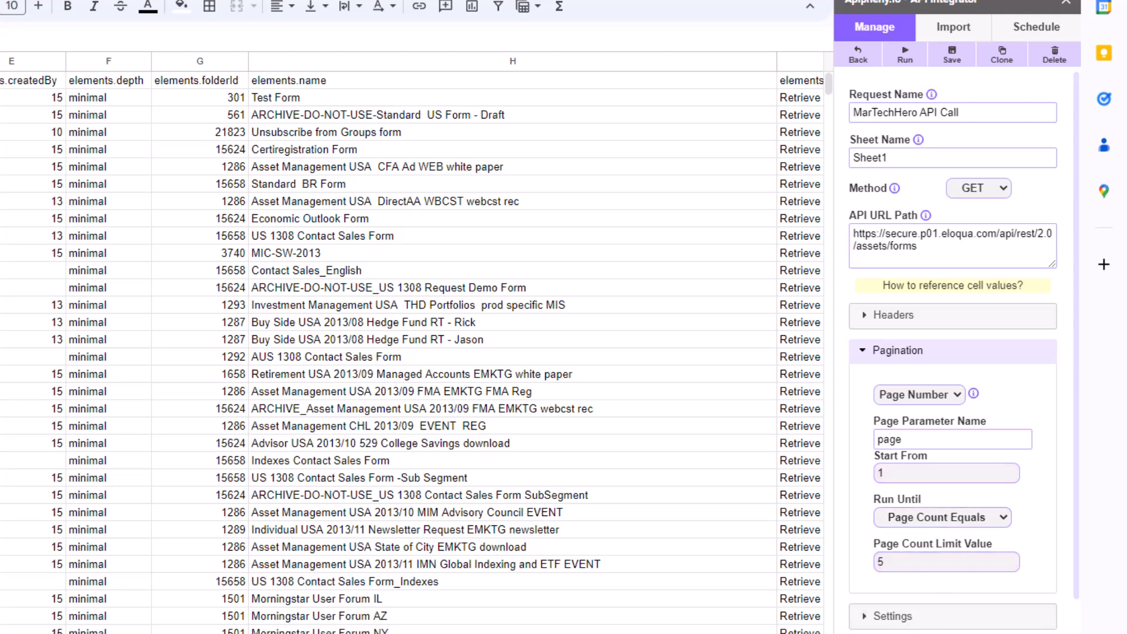
left_click(951, 633)
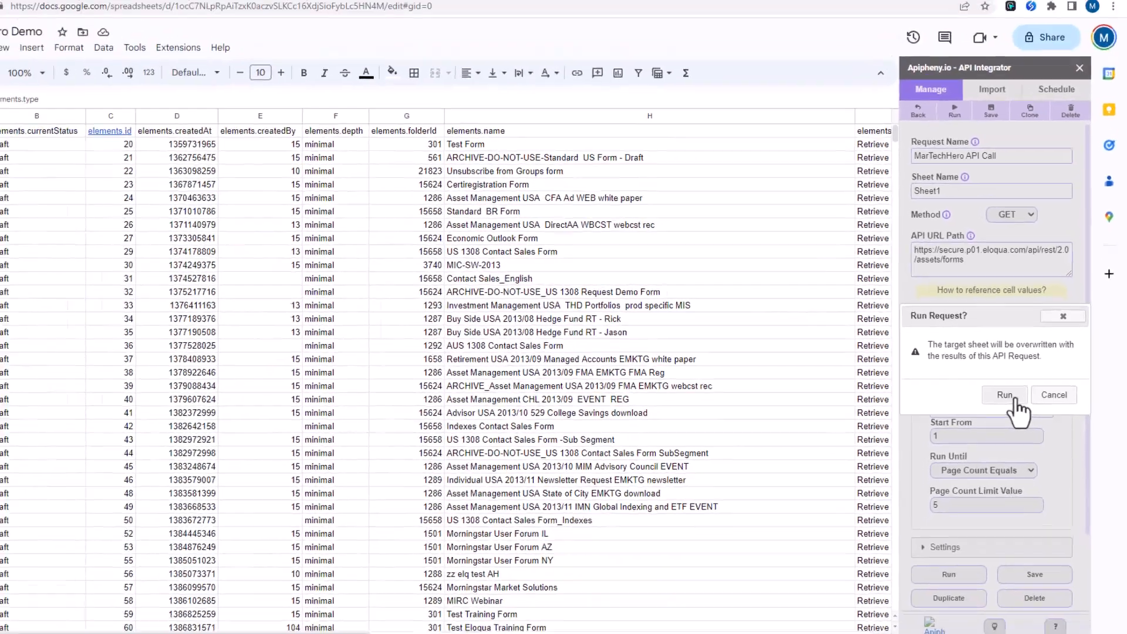
- Confirm the paginated rerun, then scroll down to check the imported forms at cell A1001
left_click(974, 422)
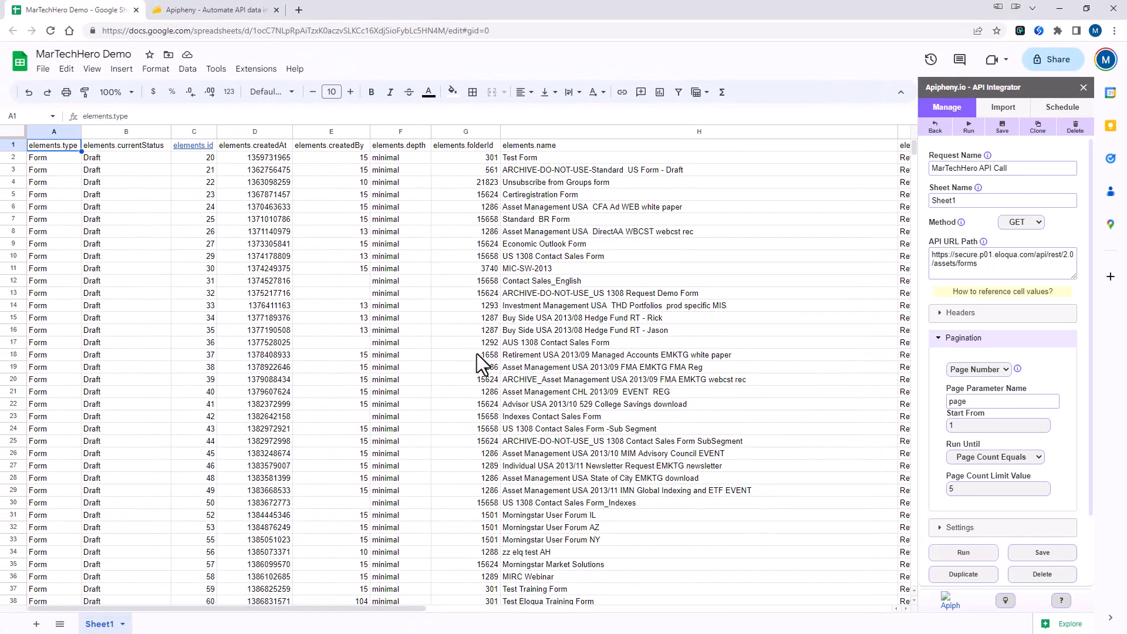
scroll(497, 353, "down", 20)
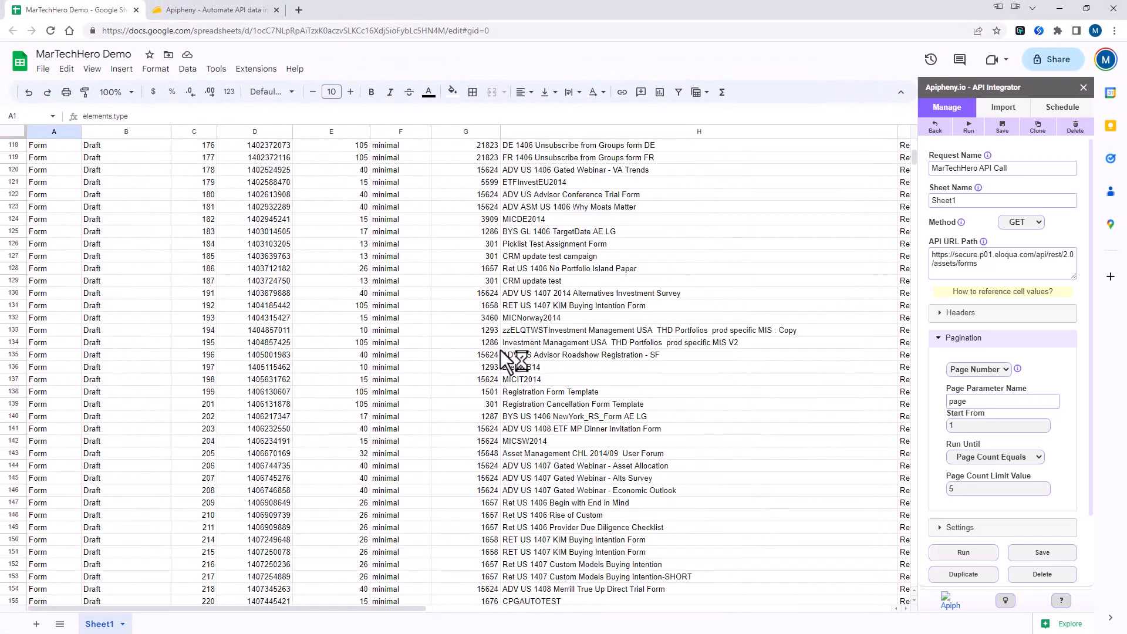
scroll(501, 349, "down", 20)
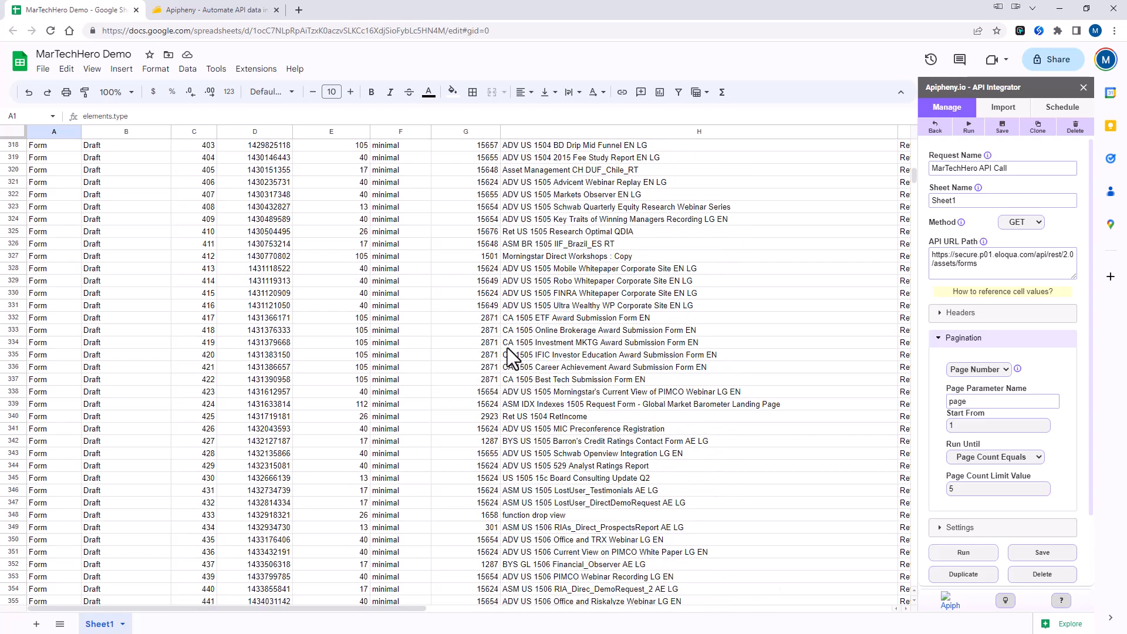
scroll(514, 355, "down", 4)
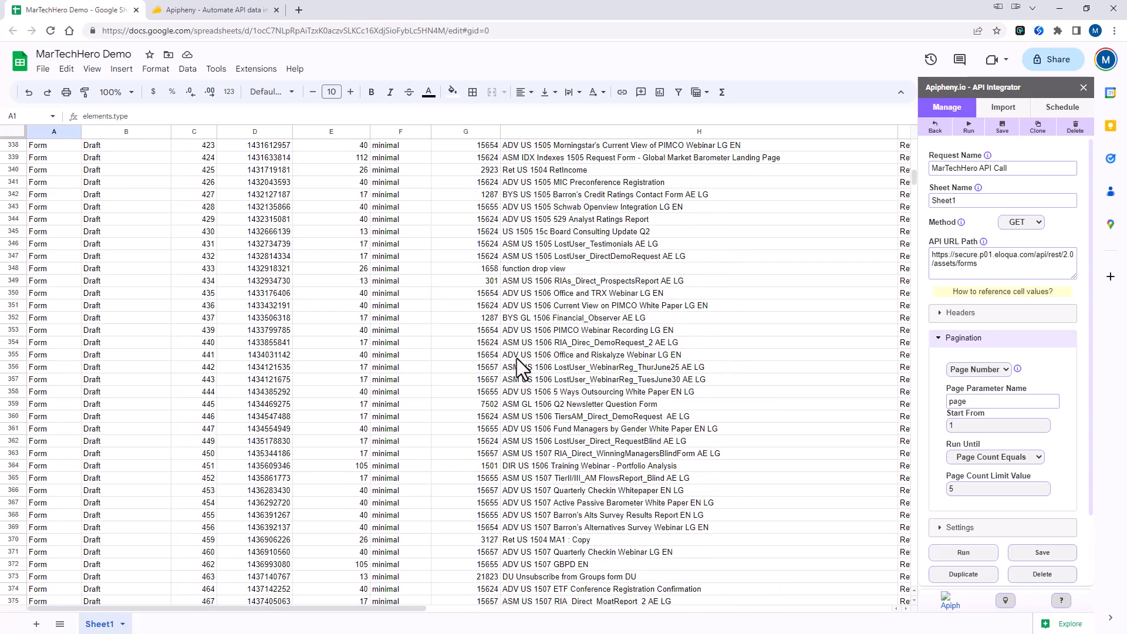
scroll(549, 362, "down", 20)
scroll(551, 362, "down", 20)
scroll(551, 362, "down", 5)
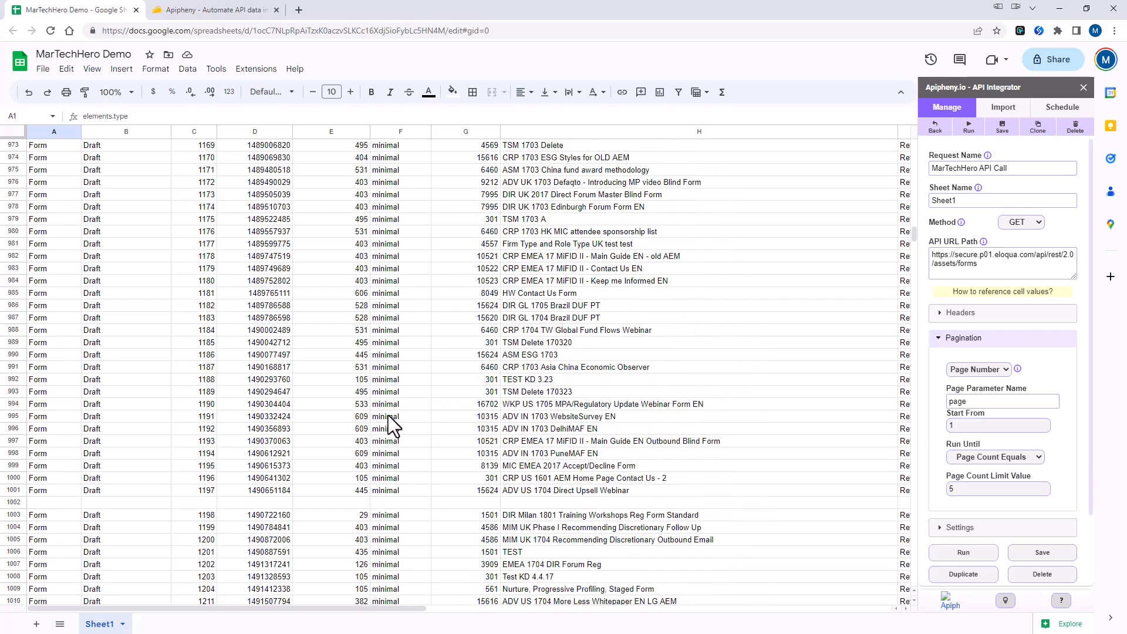
left_click(51, 491)
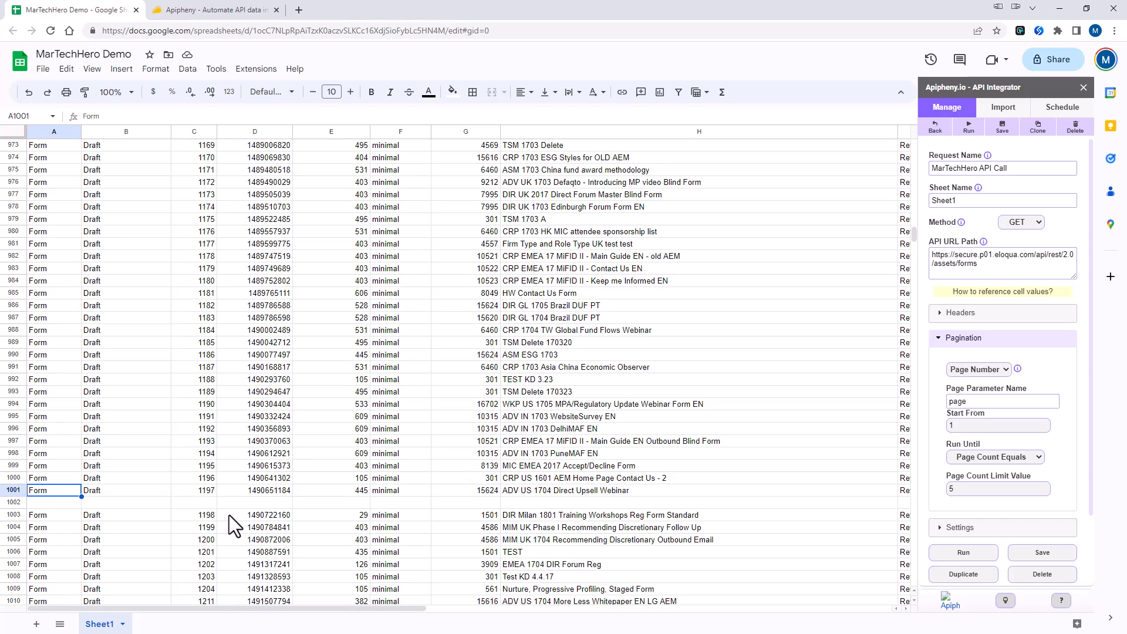
- Inspect the blank separator row 1002, checking its values across columns R to T
left_click(292, 502)
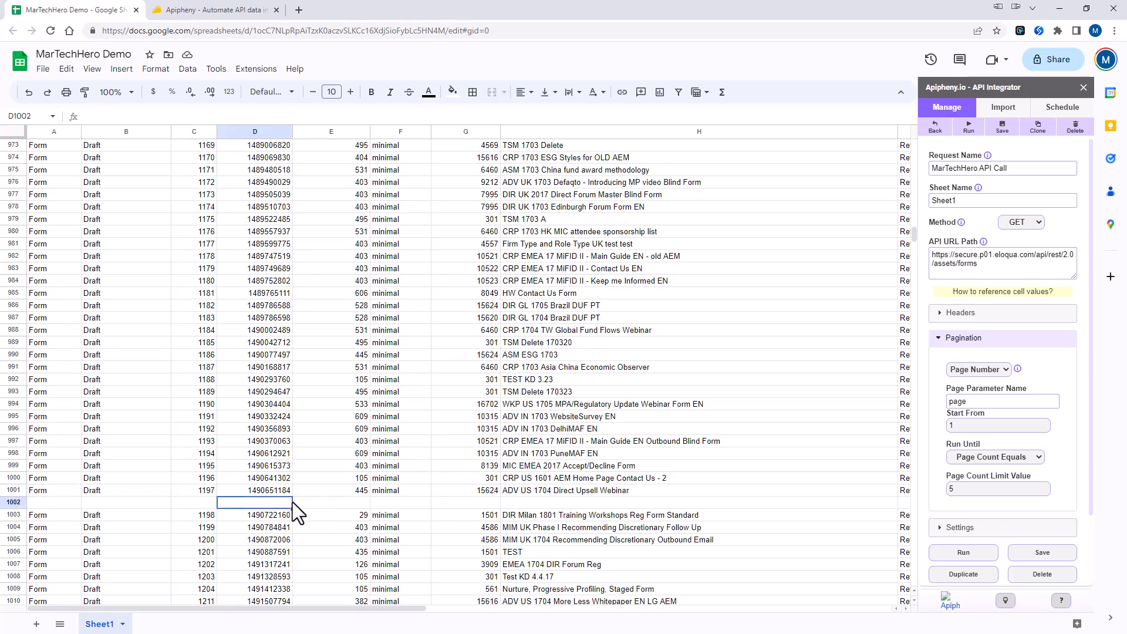
key("Right")
key("Right")
key("Right")
key("Right")
key("Right")
key("Right")
key("Right")
key("Right")
key("Right")
key("Right")
key("Right")
key("Right")
key("Right")
key("Right")
key("Right")
key("Right")
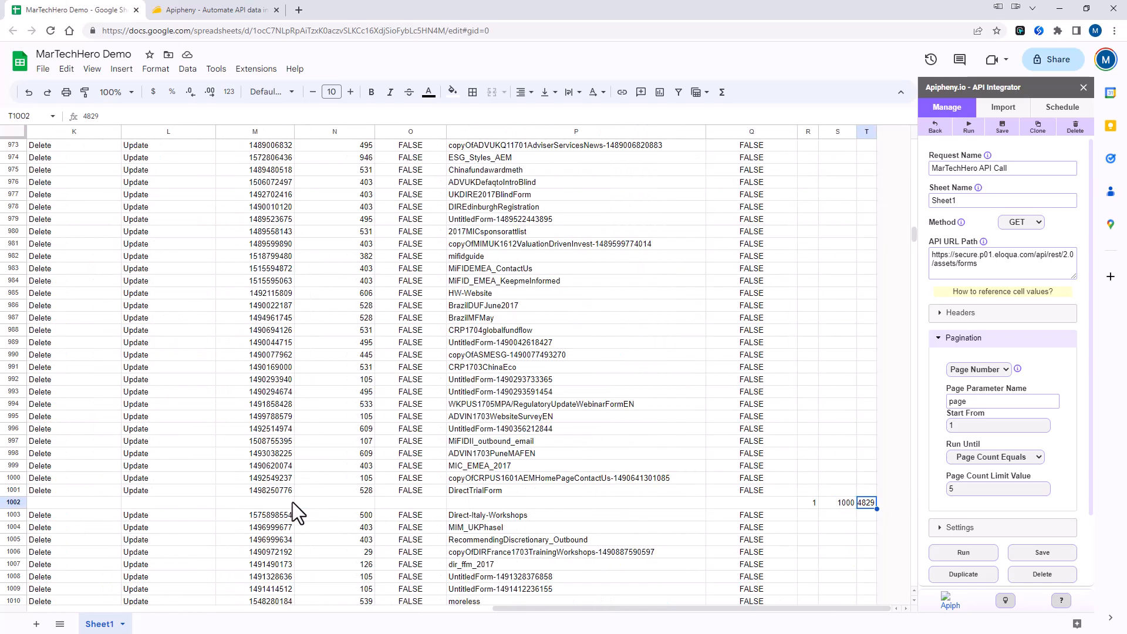
key("Left")
key("Left")
key("Left")
key("Right")
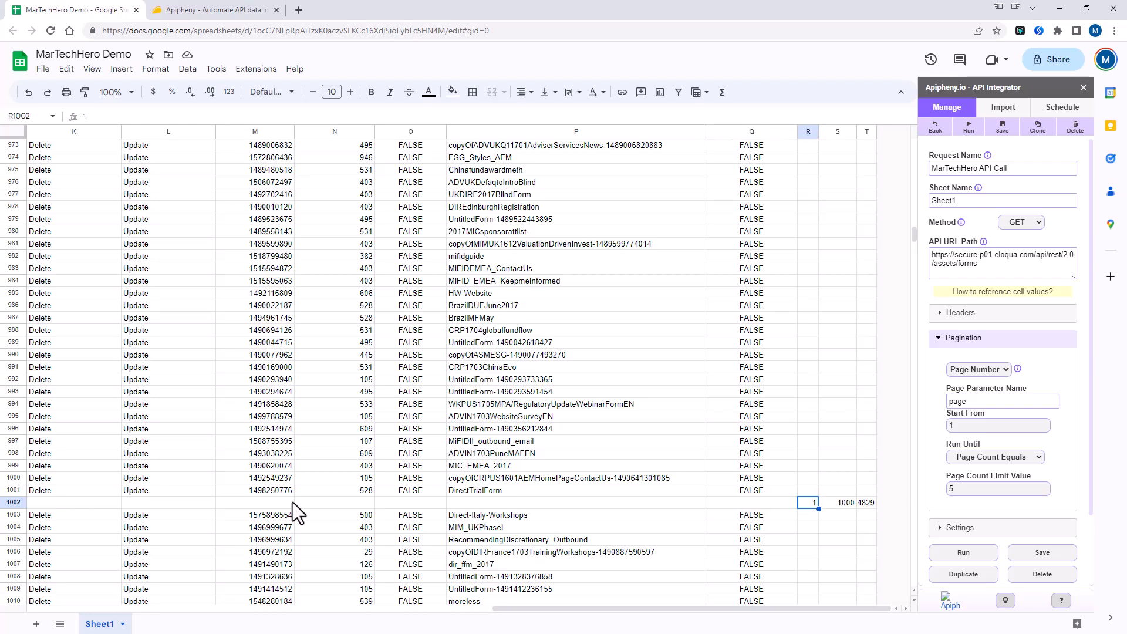
key("Right")
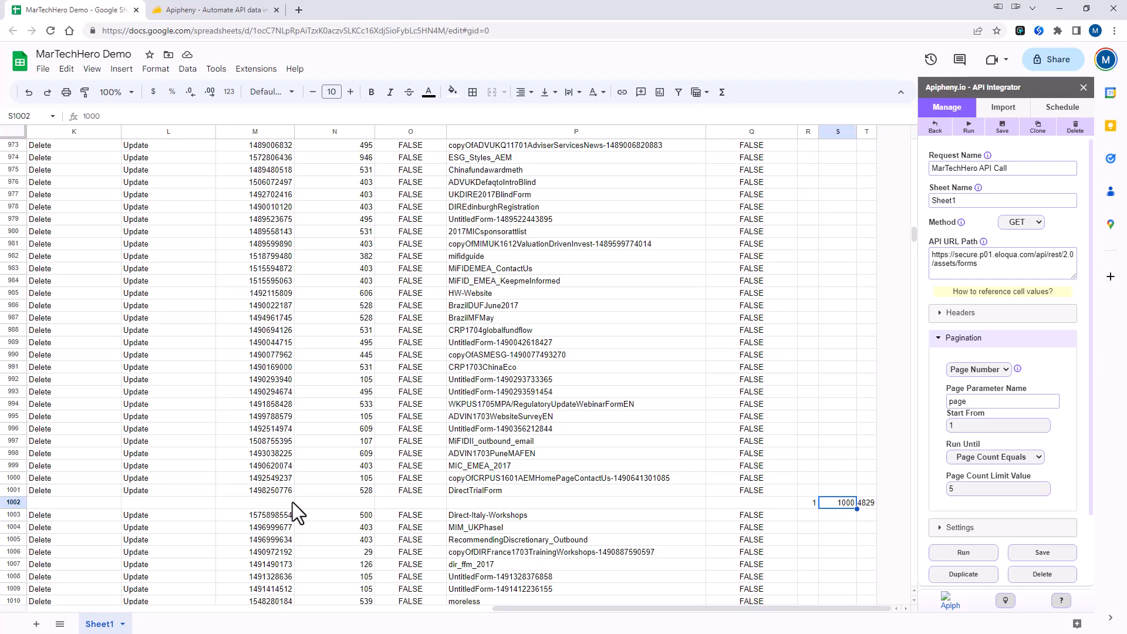
key("Right")
key("Left")
key("Left")
key("Left")
key("Left")
key("Left")
key("Left")
key("Left")
key("Left")
key("Left")
key("Left")
key("Left")
key("Left")
key("Left")
key("Left")
key("Left")
key("Left")
key("Left")
key("Left")
key("Left")
- Jump to the last imported form at row 4834, then back to the top of the sheet
key("ctrl+Down")
key("ctrl+Down")
key("ctrl+Down")
key("ctrl+Down")
key("ctrl+Down")
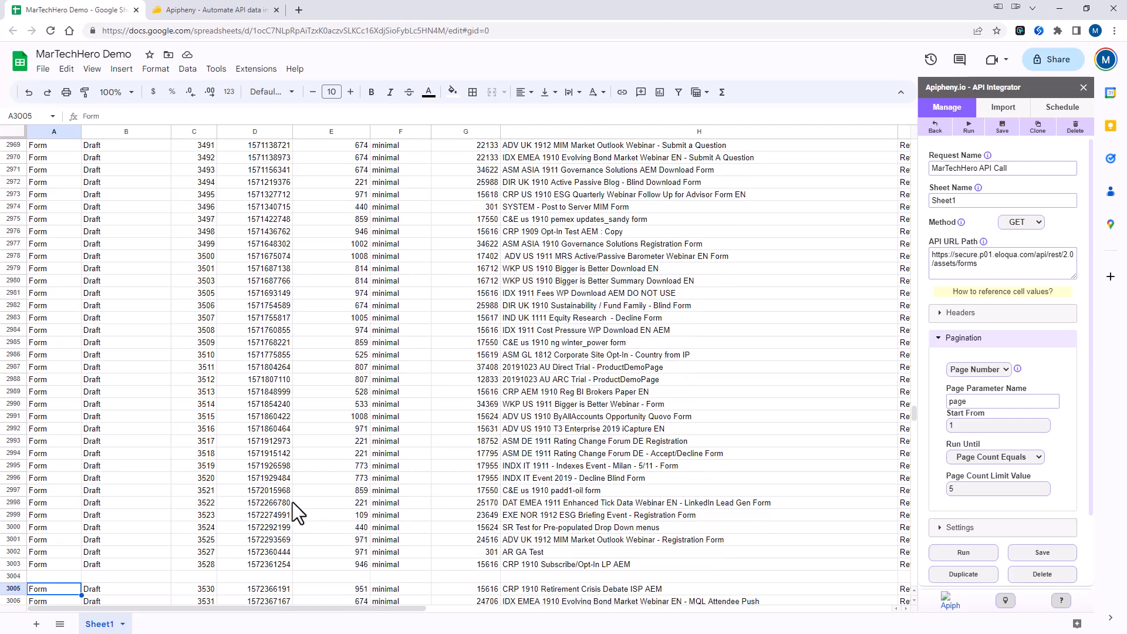
key("ctrl+Down")
key("ctrl+Down")
key("ctrl+Down")
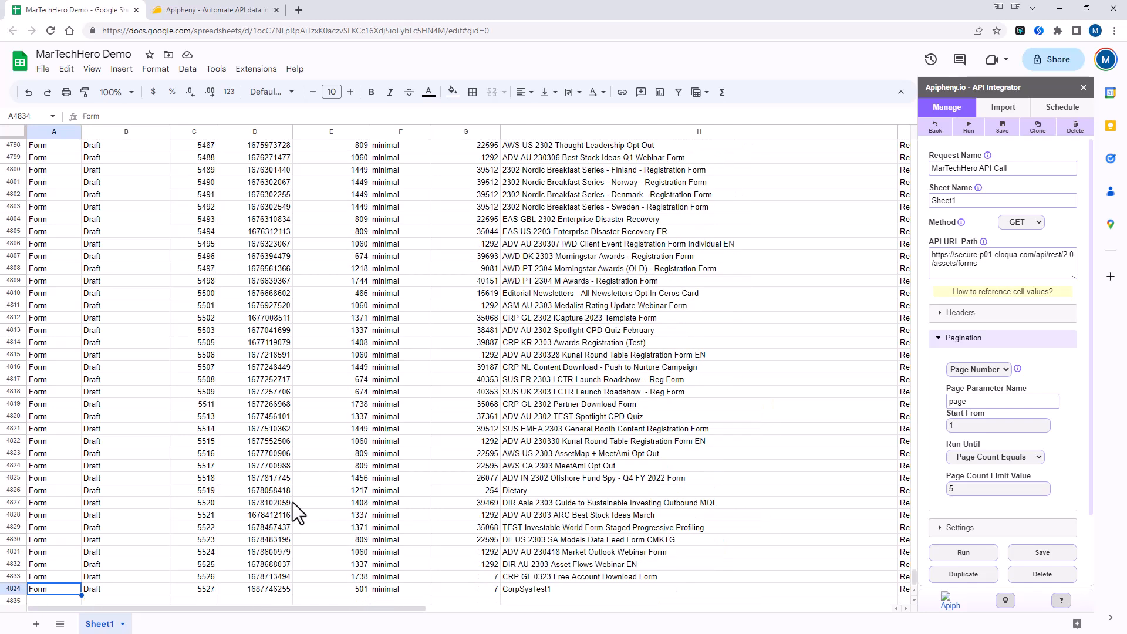
key("Down")
key("Up")
key("Up")
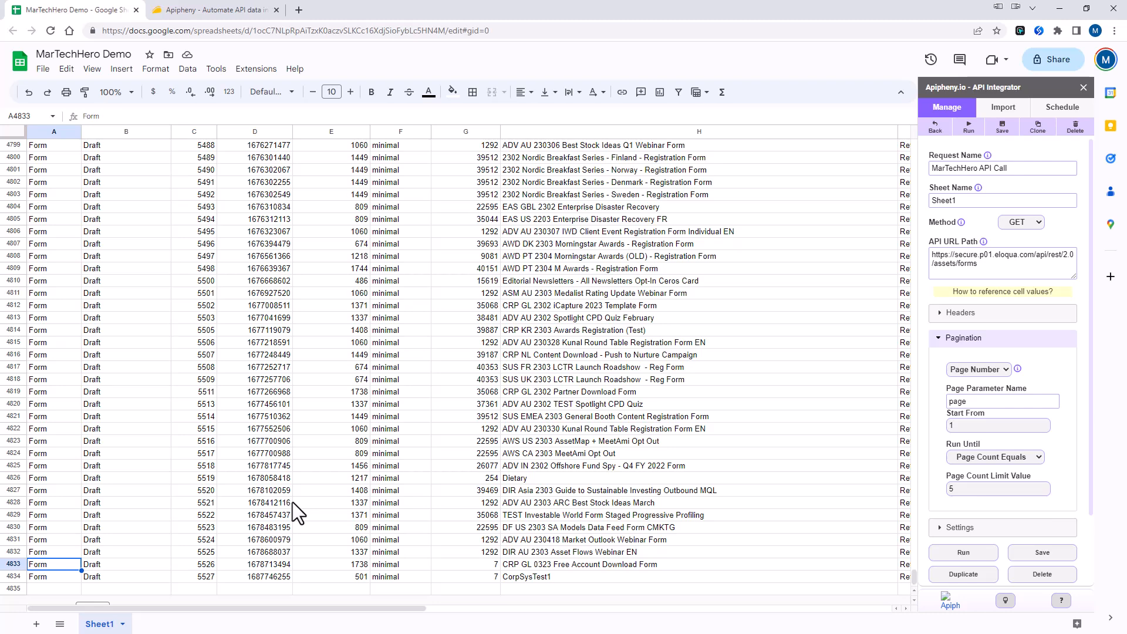
key("ctrl+Up")
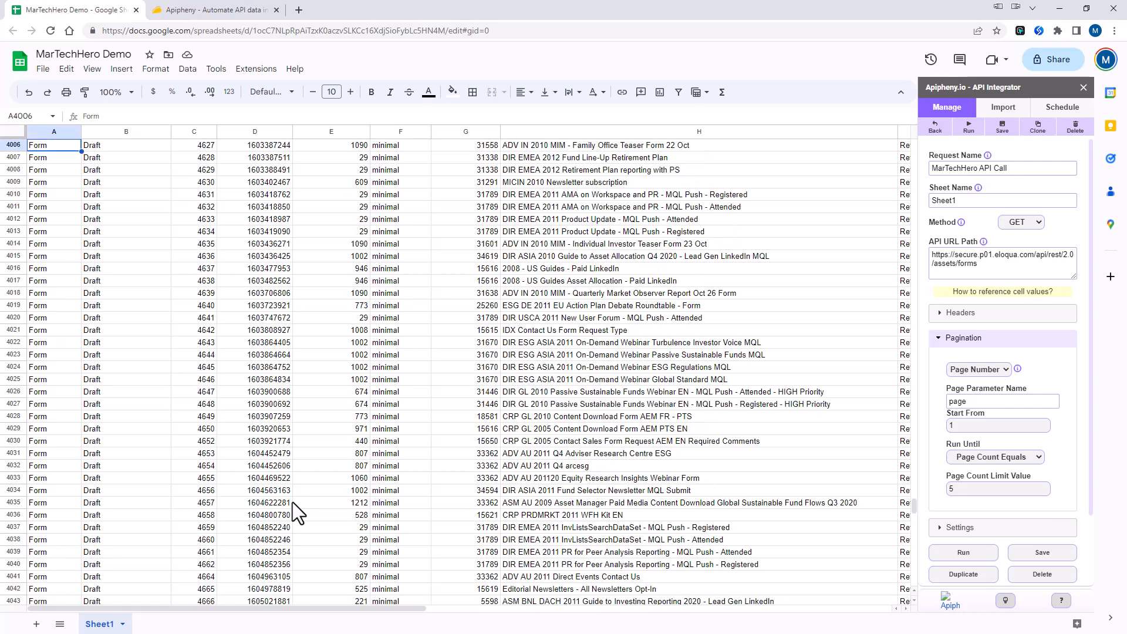
key("ctrl+Up")
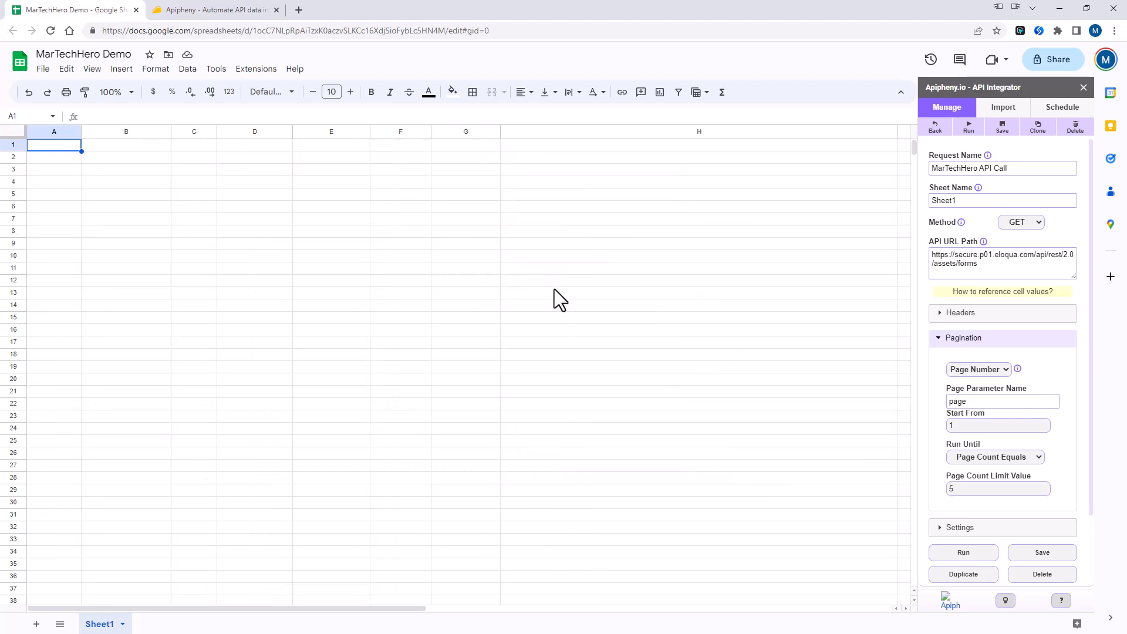
- Collapse the pagination settings and switch the request method to POST
left_click(954, 340)
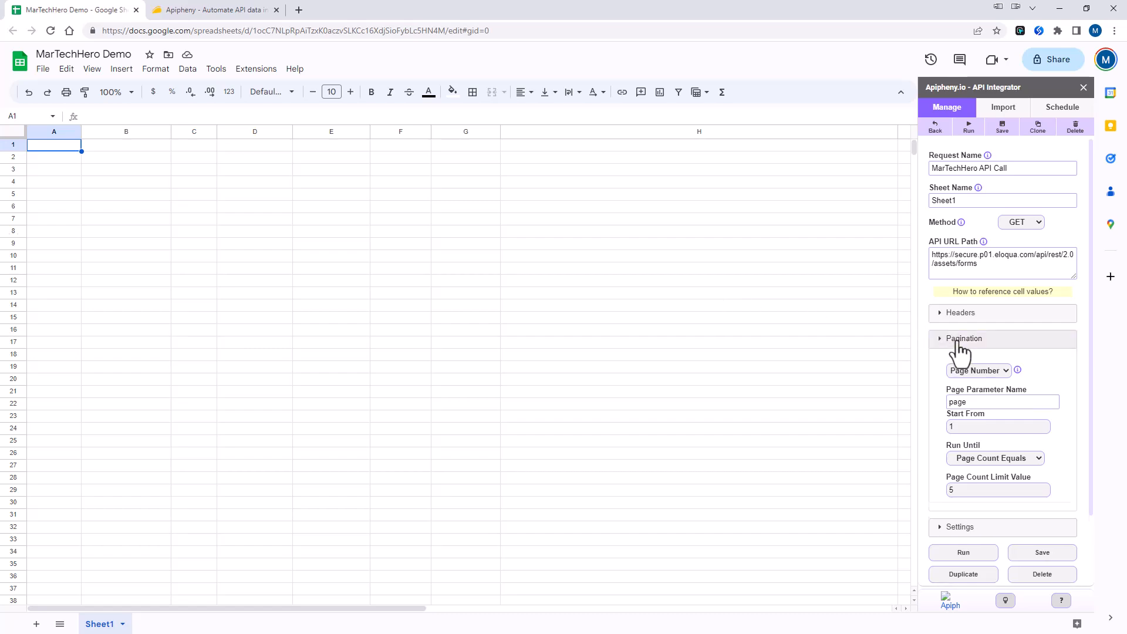
left_click(997, 235)
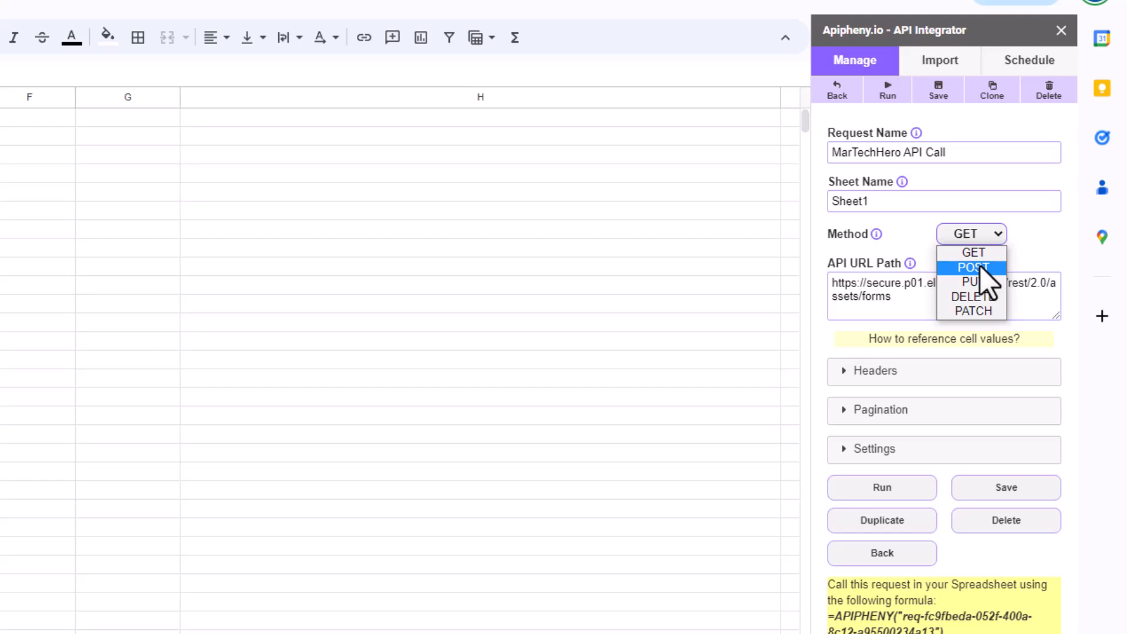
left_click(980, 266)
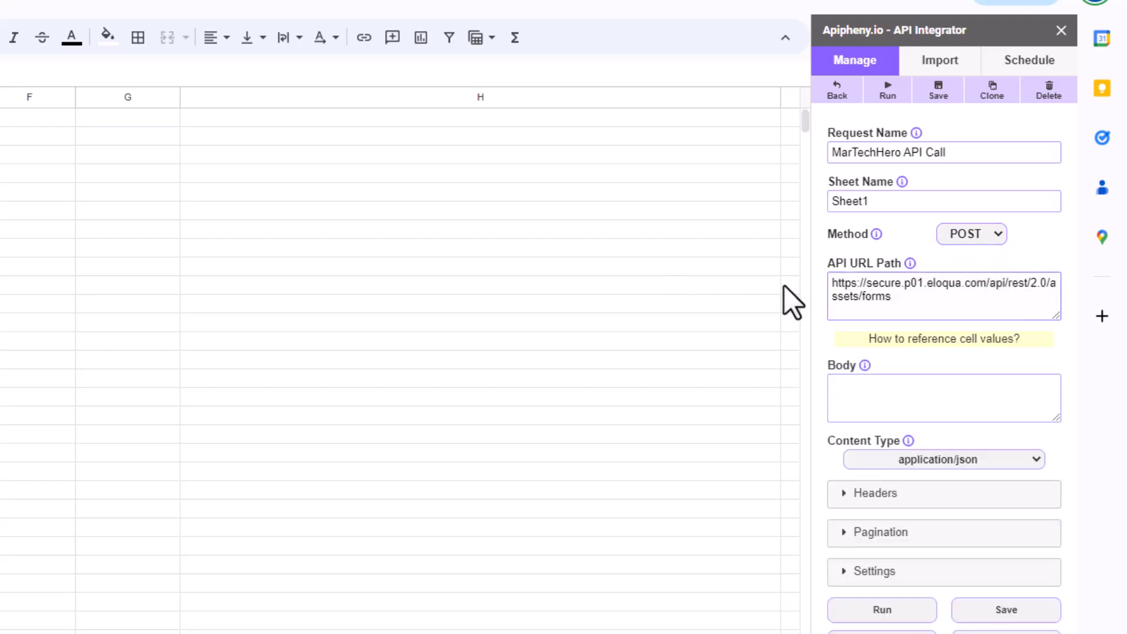
left_click(905, 298)
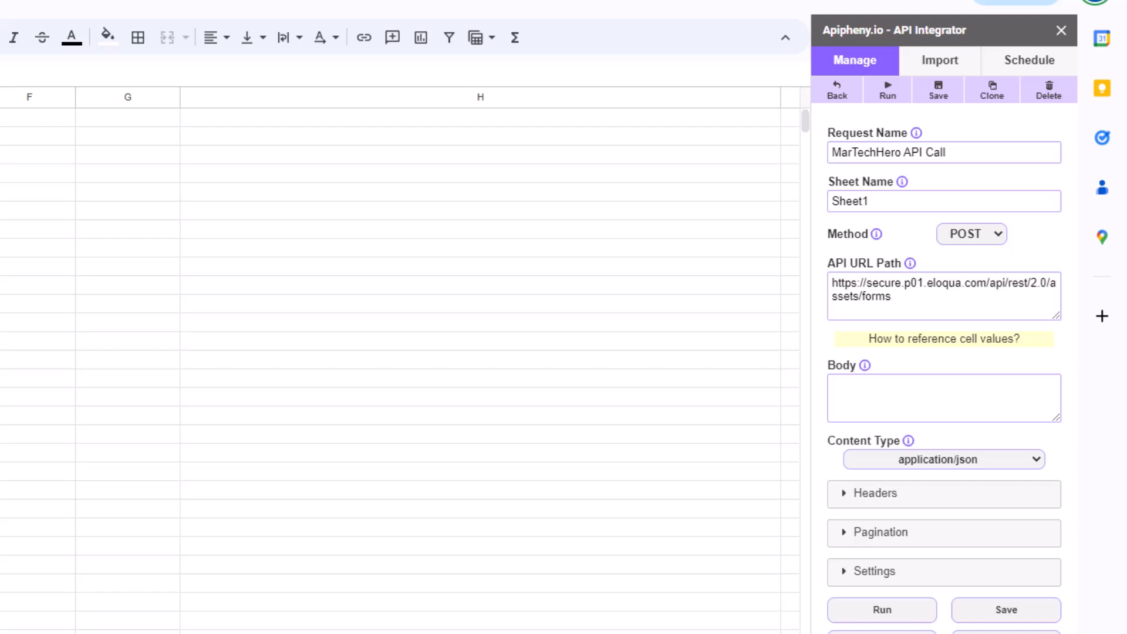
left_click_drag(913, 294, 787, 280)
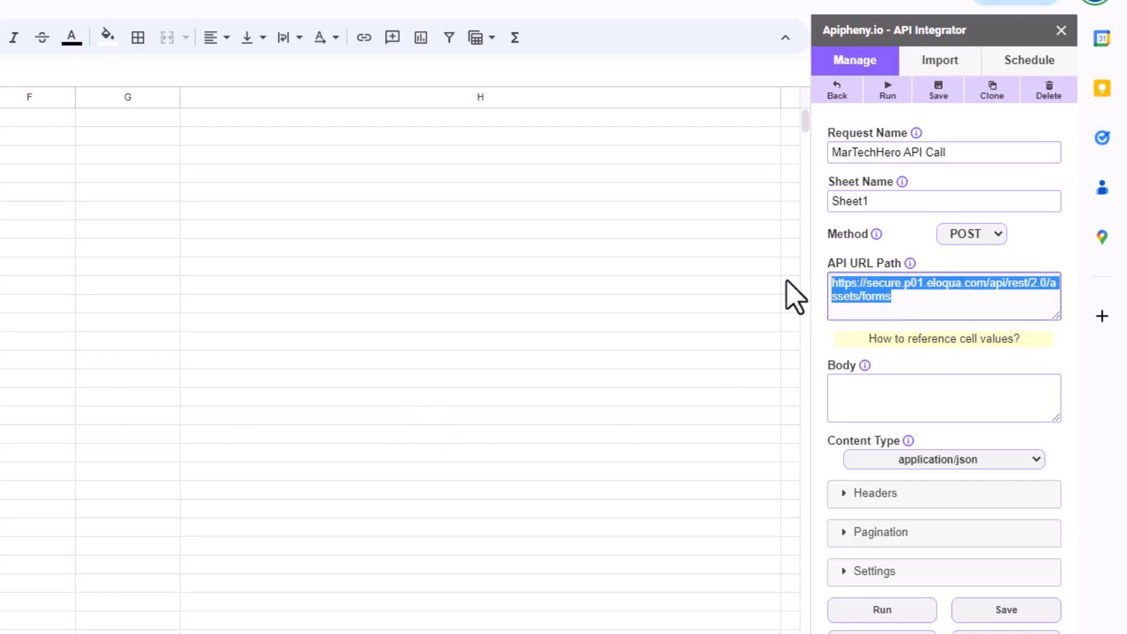
key("BackSpace")
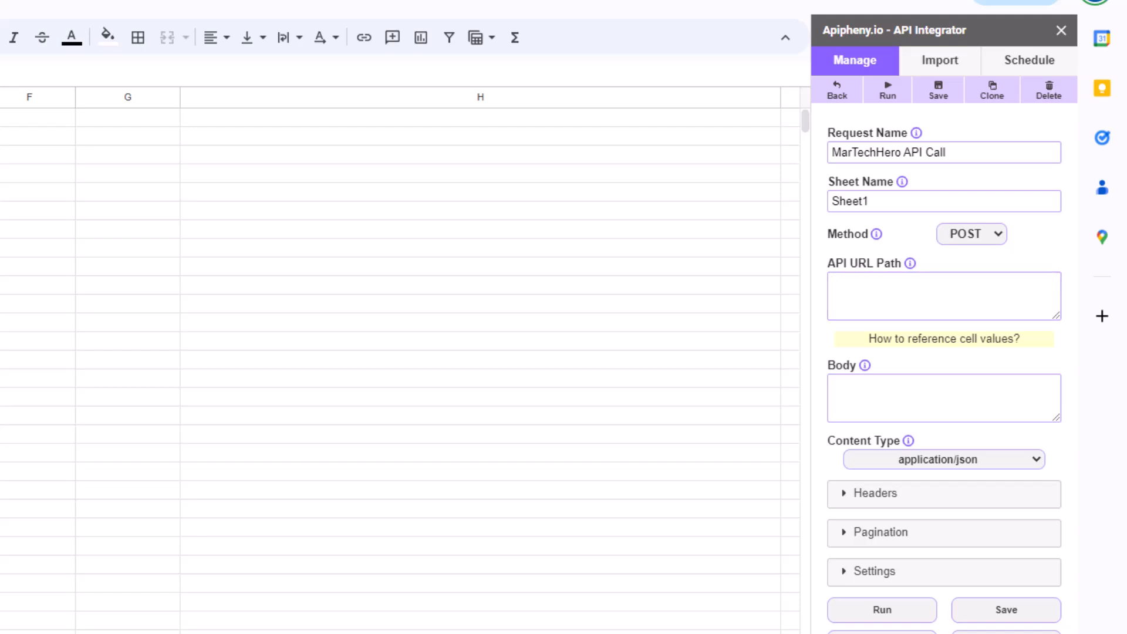
left_click(871, 301)
type("https://secure.p01.eloqua.com/api/rest/2.0/data/form/5527")
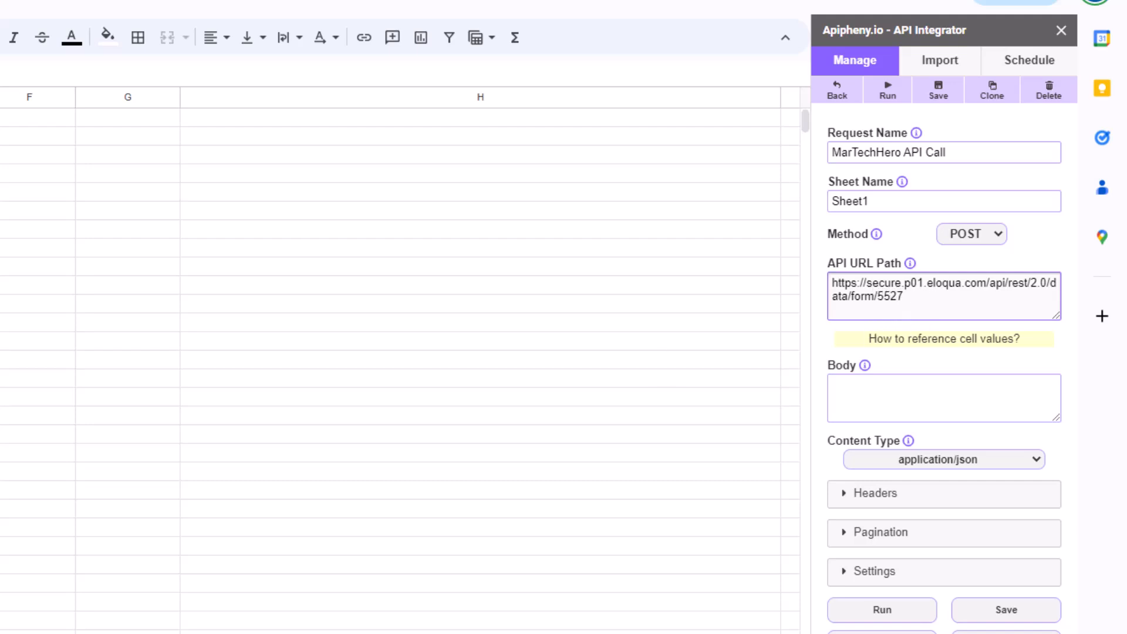
left_click(924, 403)
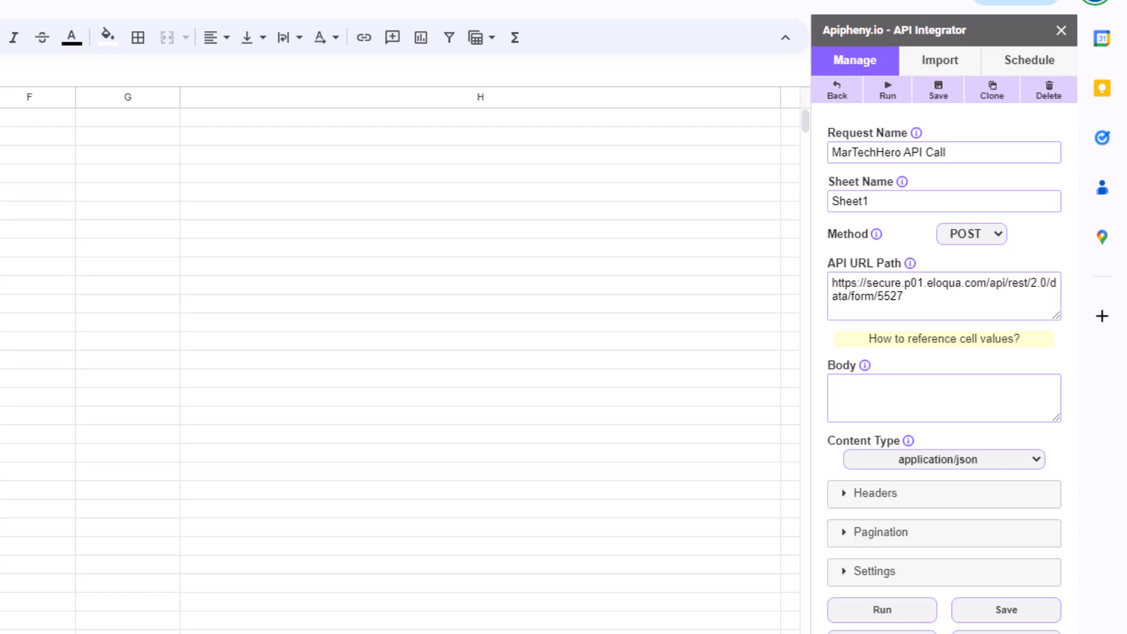
- Paste the FormData JSON body with the Email field (id 82892), review it, then run the request
key("ctrl+v")
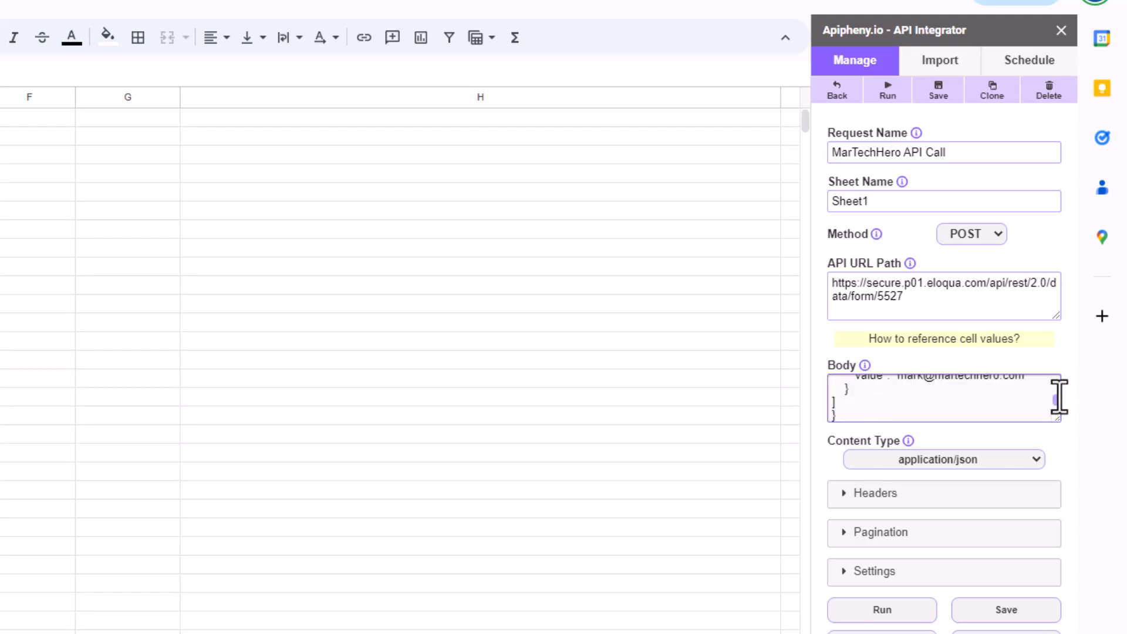
scroll(976, 397, "up", 5)
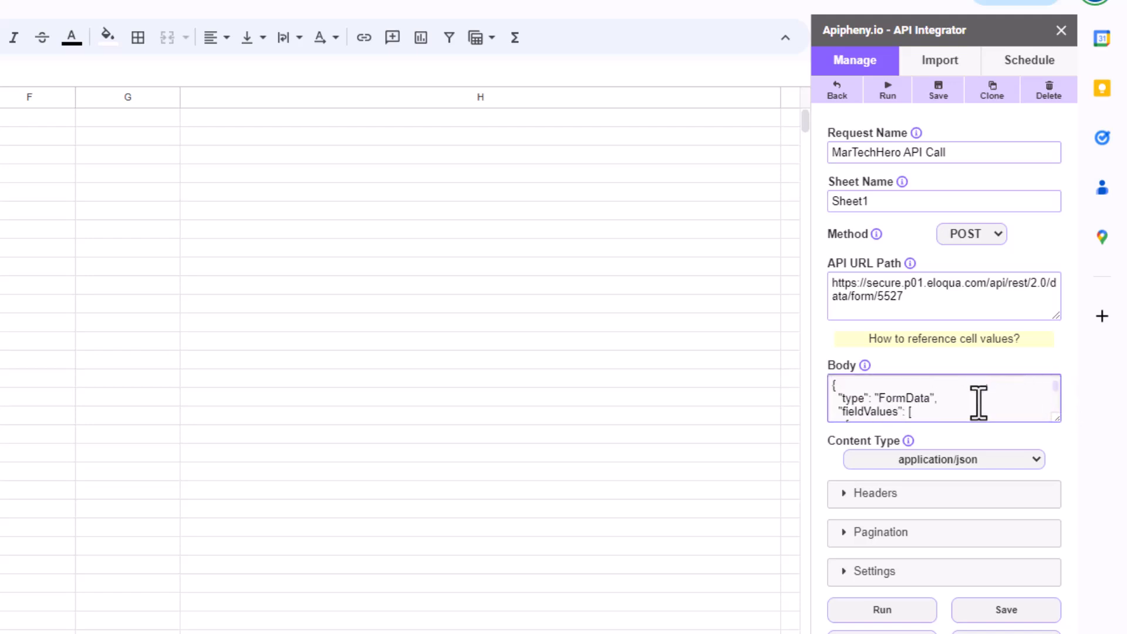
key("Down")
key("Down")
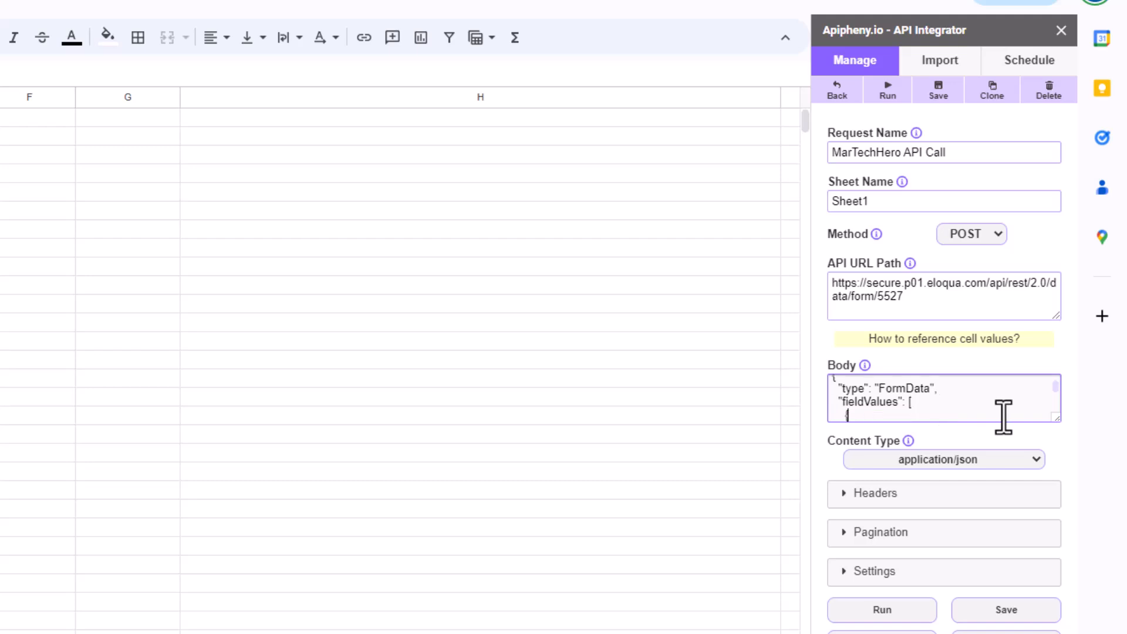
key("Down")
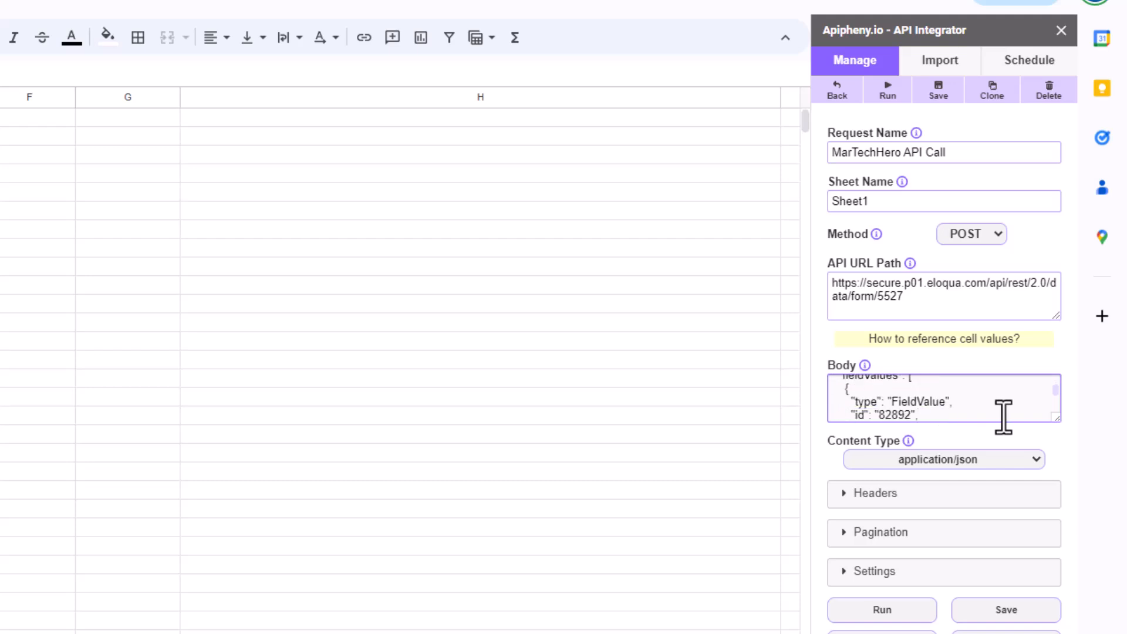
key("Down")
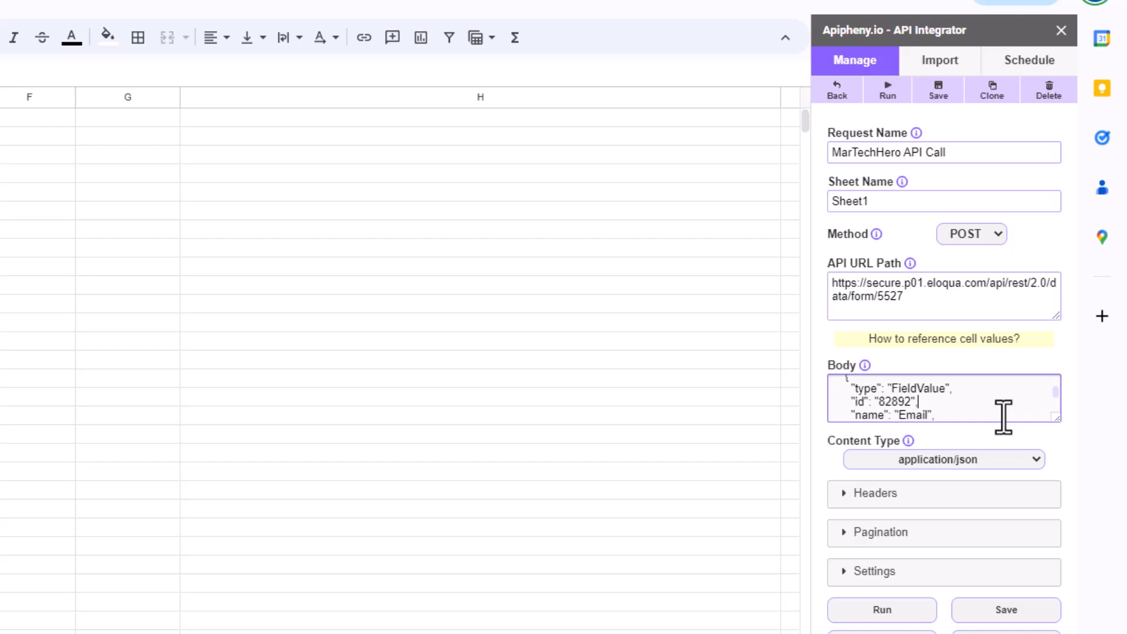
key("Down")
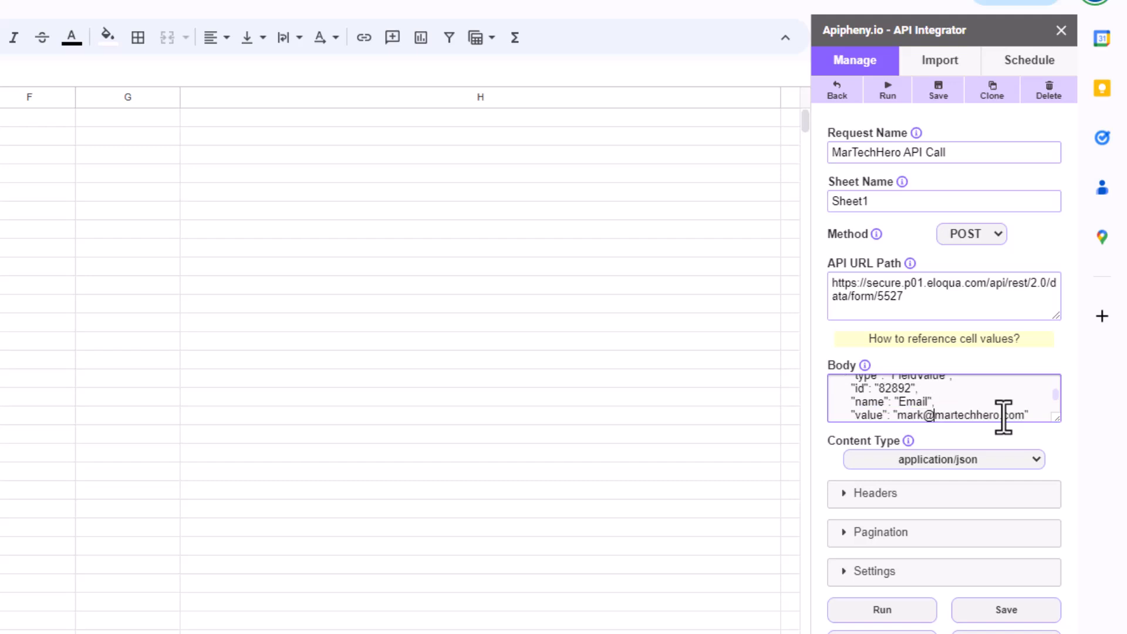
key("Down")
key("Down")
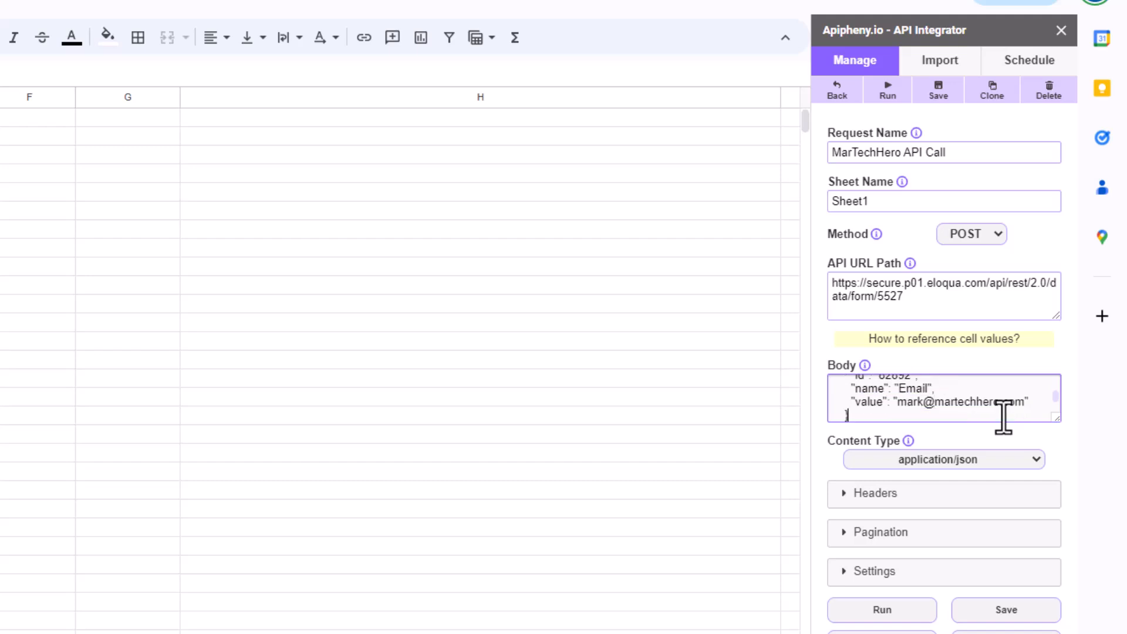
key("Down")
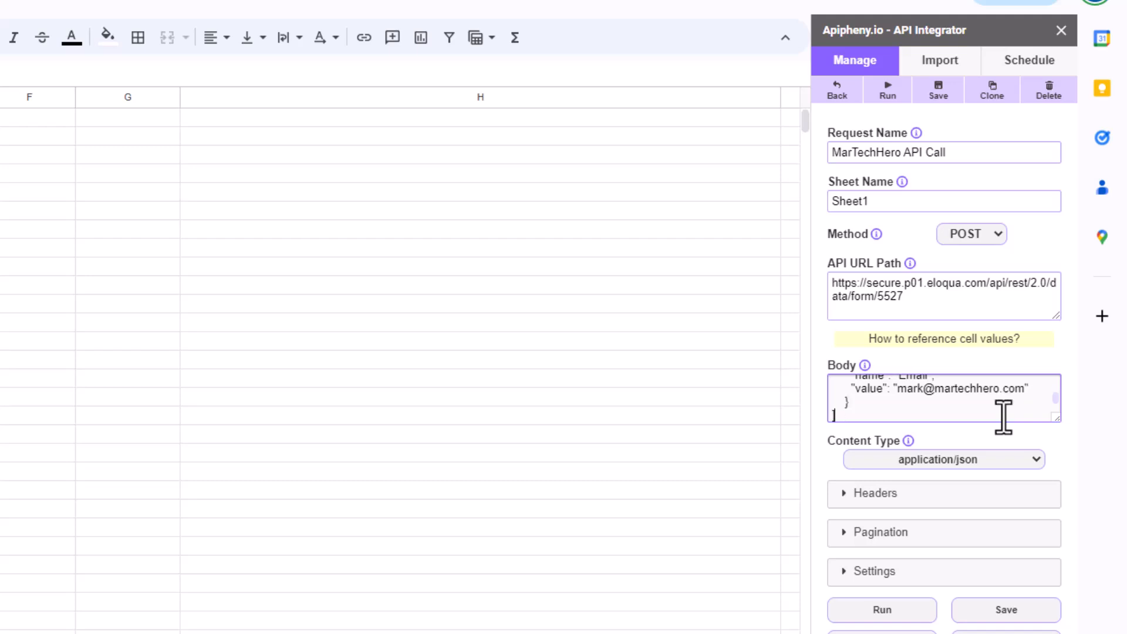
key("Down")
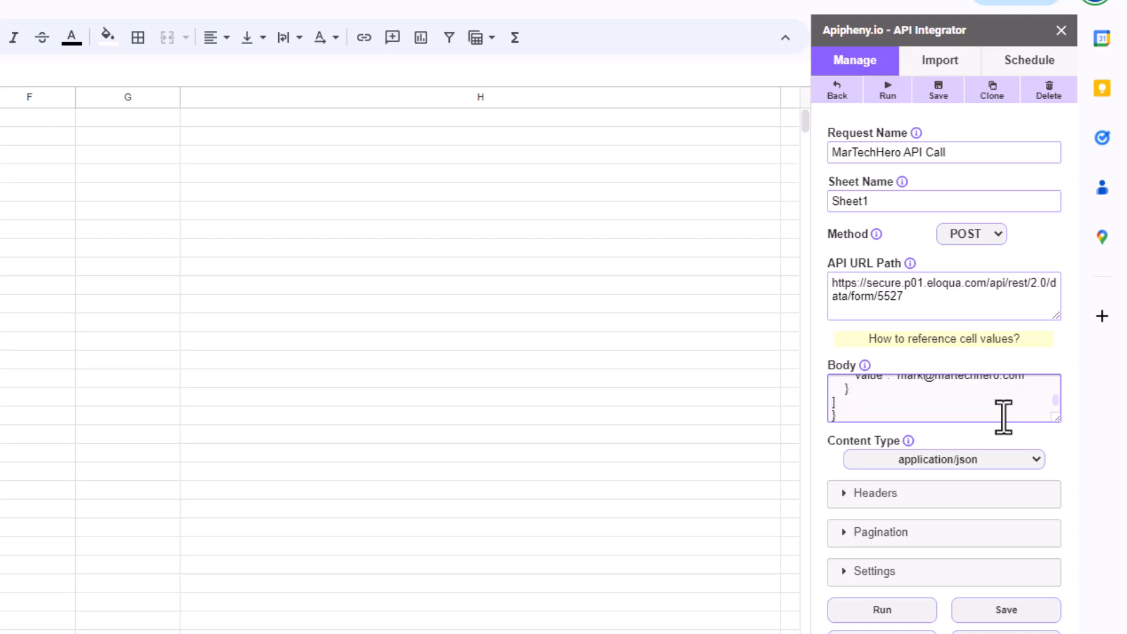
left_click(882, 611)
- Send the POST, review the returned submission record (id 364843), and select the response rows
left_click(954, 485)
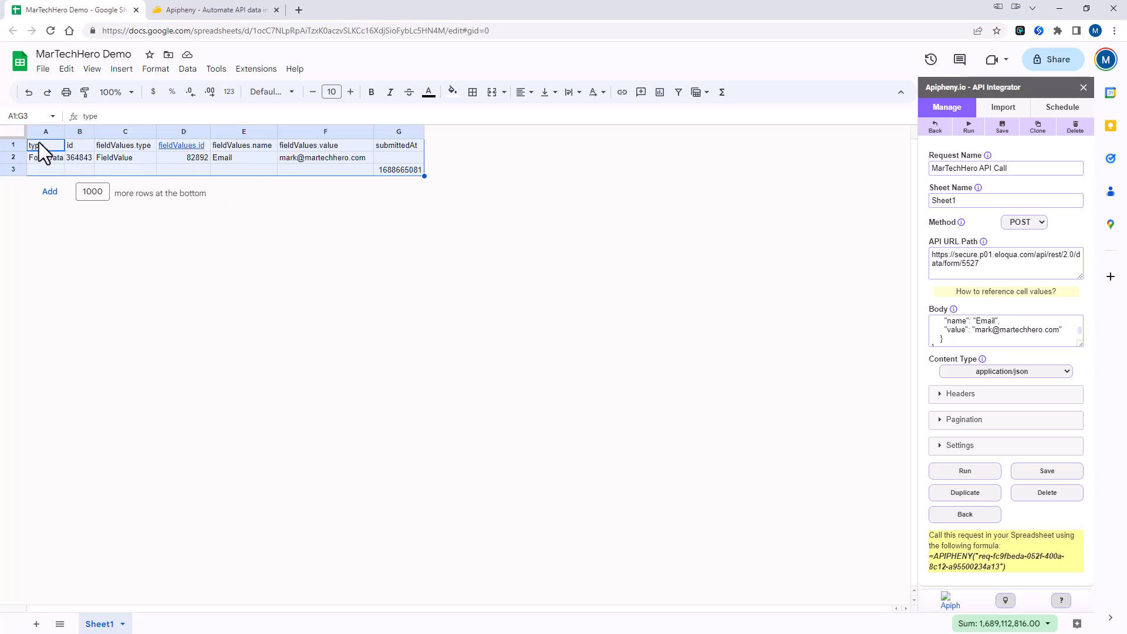
left_click(51, 168)
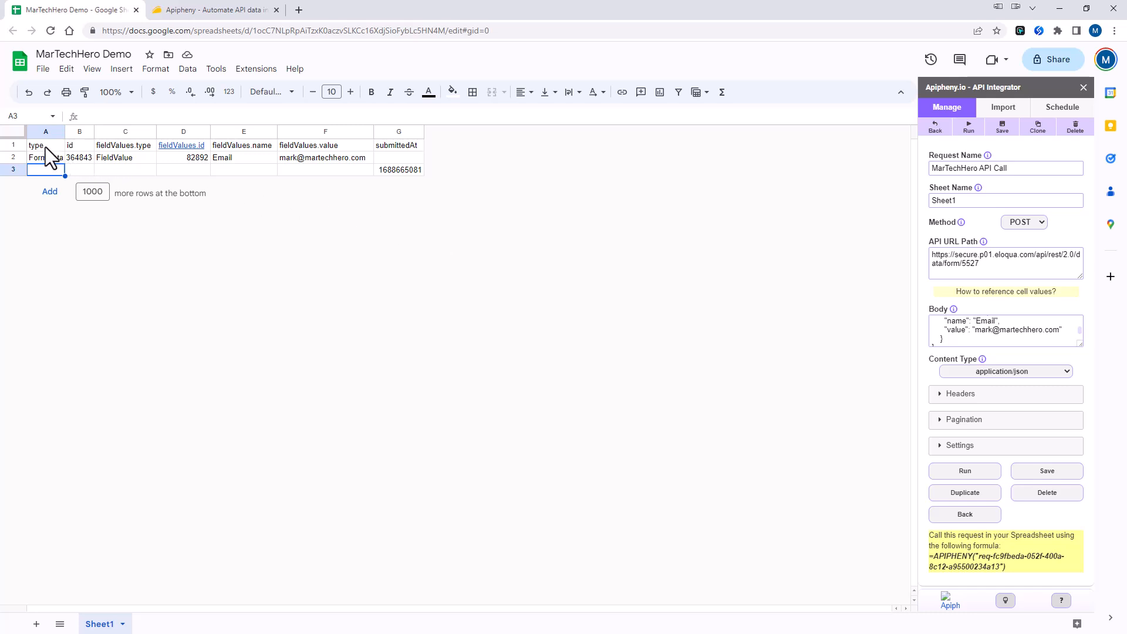
left_click(15, 132)
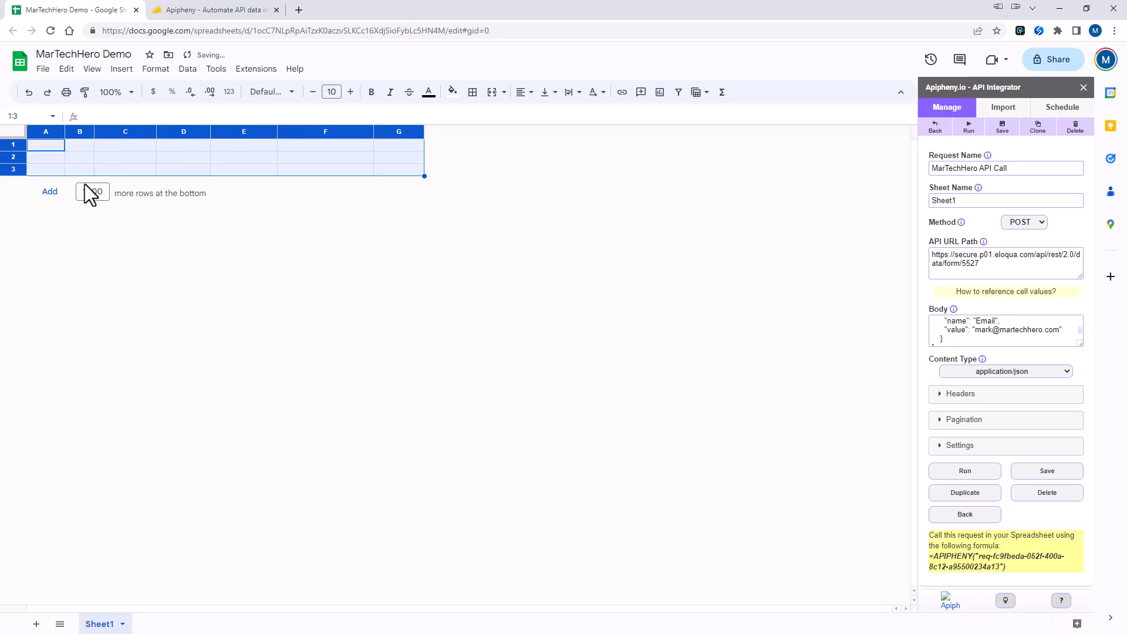
left_click(49, 191)
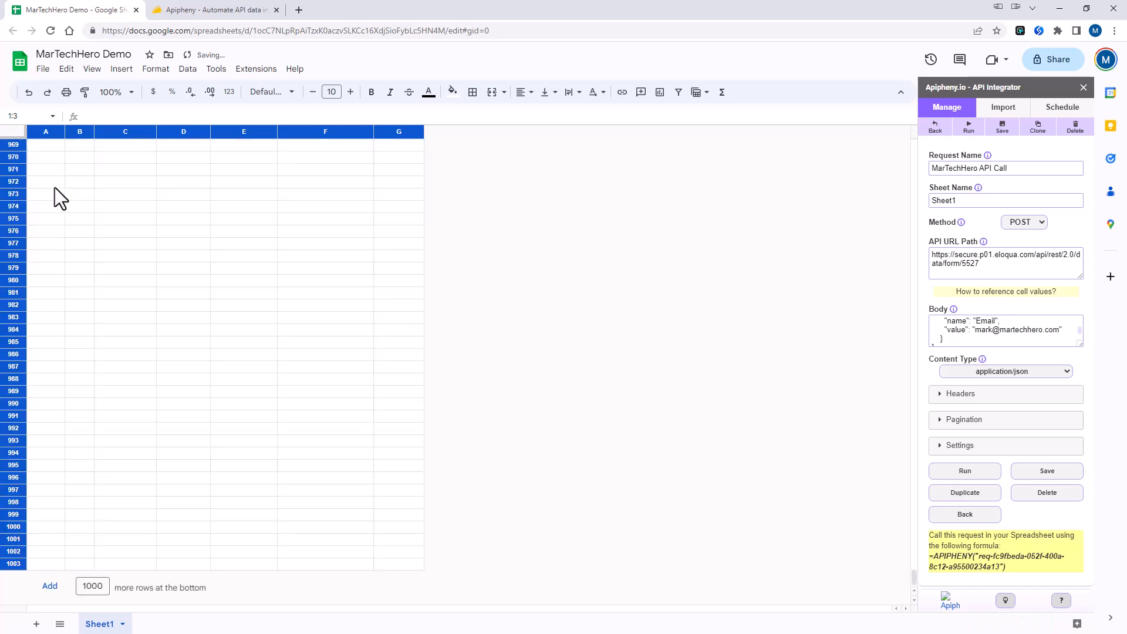
left_click(53, 157)
key("ctrl+Home")
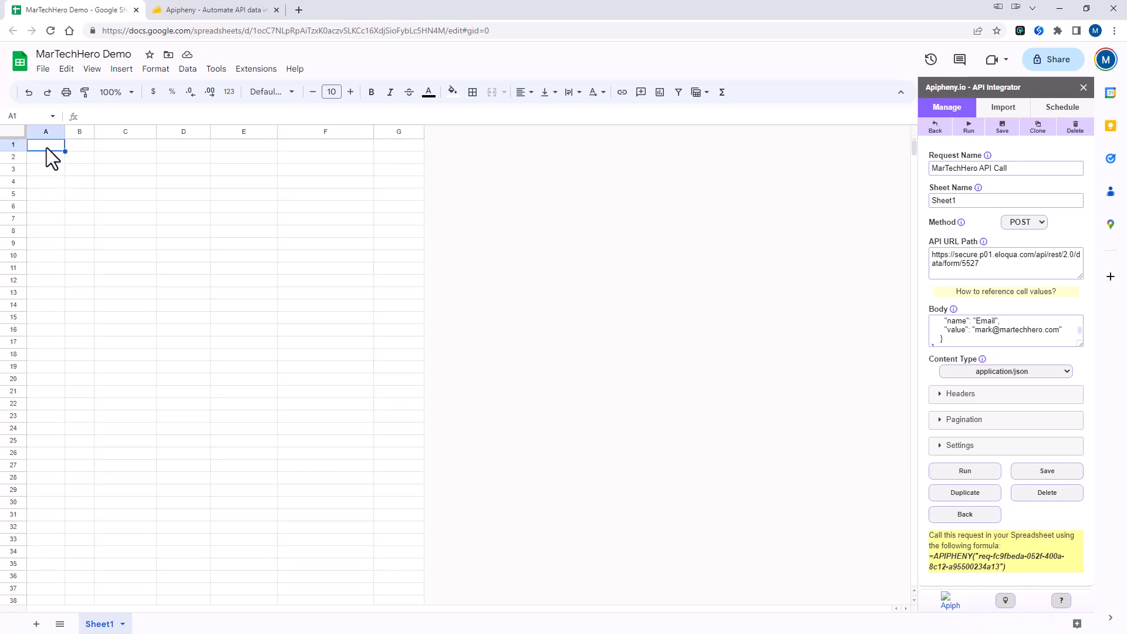
type("Email")
key("Return")
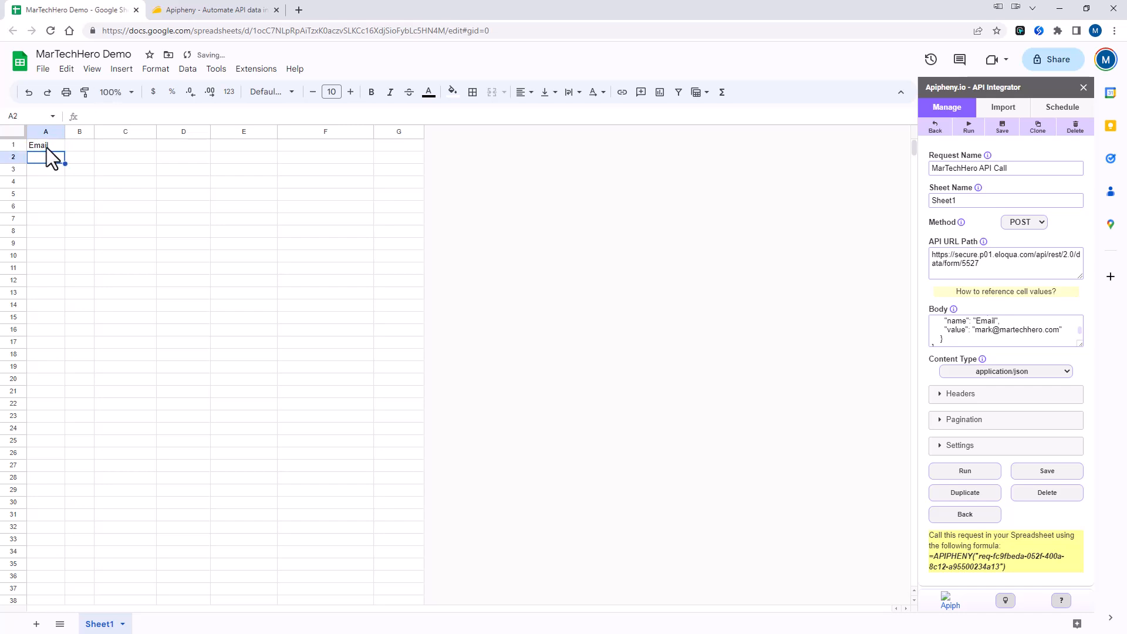
key("Return")
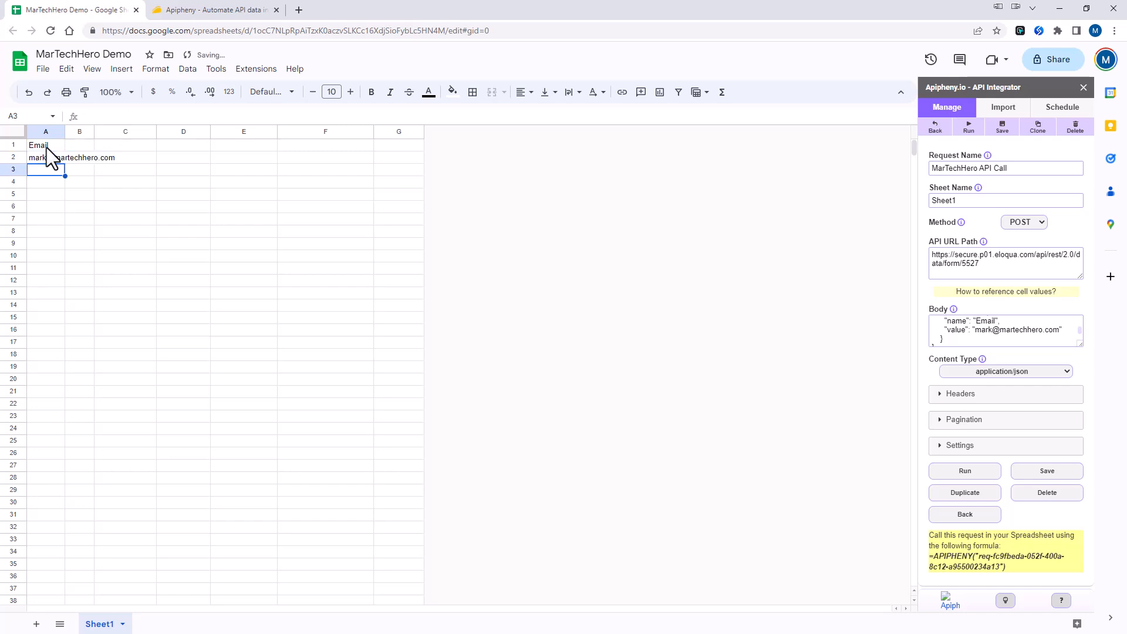
left_click_drag(64, 133, 117, 134)
left_click(168, 170)
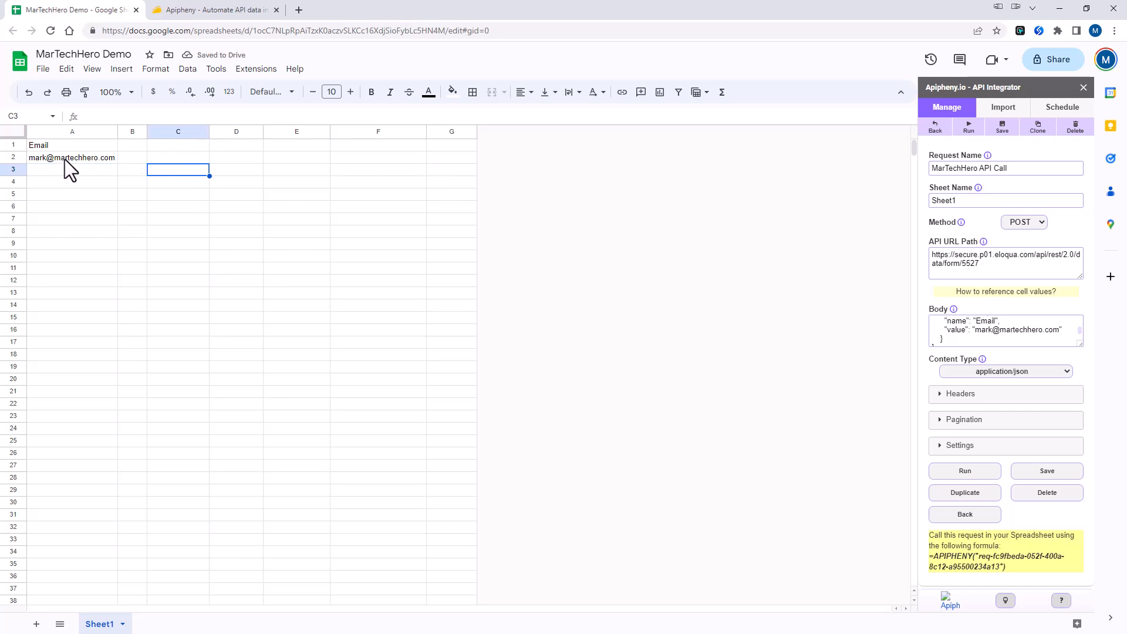
mouse_move(68, 160)
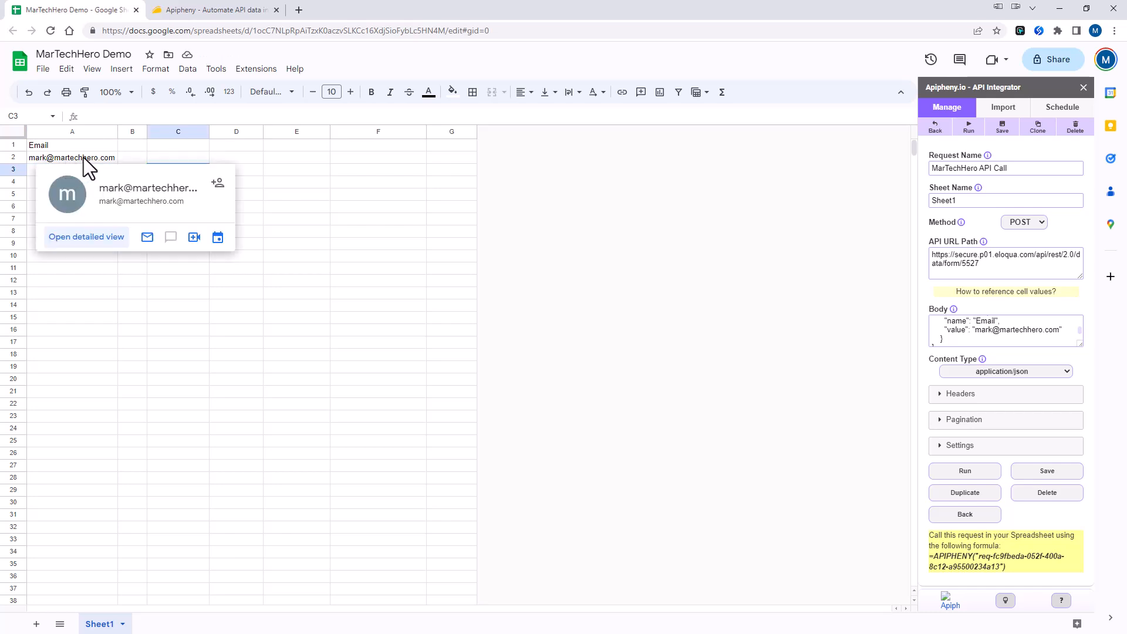
- Replace the hardcoded email in the body's value with {{{Sheet1!A2}}}
left_click(325, 170)
mouse_move(1029, 328)
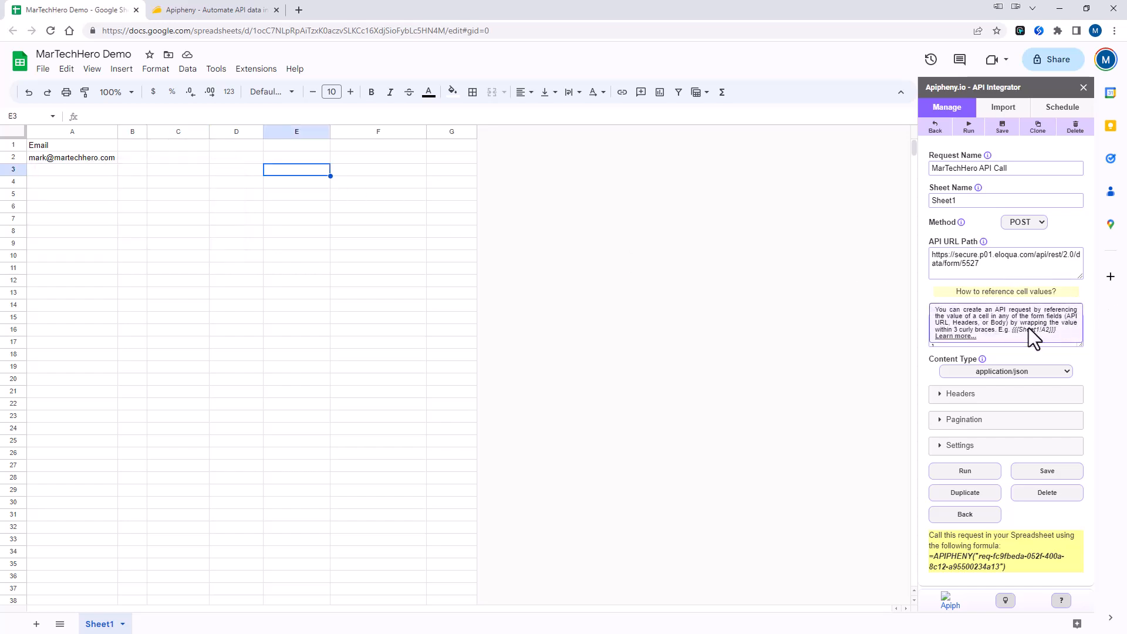
left_click(975, 330)
key("Delete")
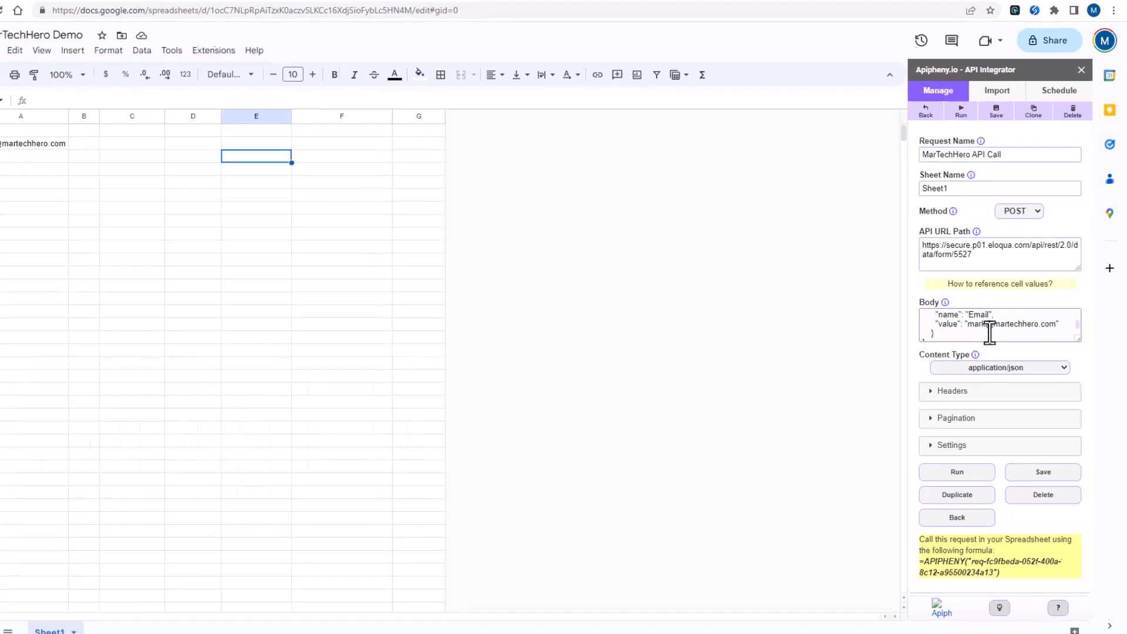
key("Delete")
key("Delete")
key("Delete")
key("Delete")
key("Delete")
key("Delete")
key("Delete")
key("Delete")
key("Delete")
key("Delete")
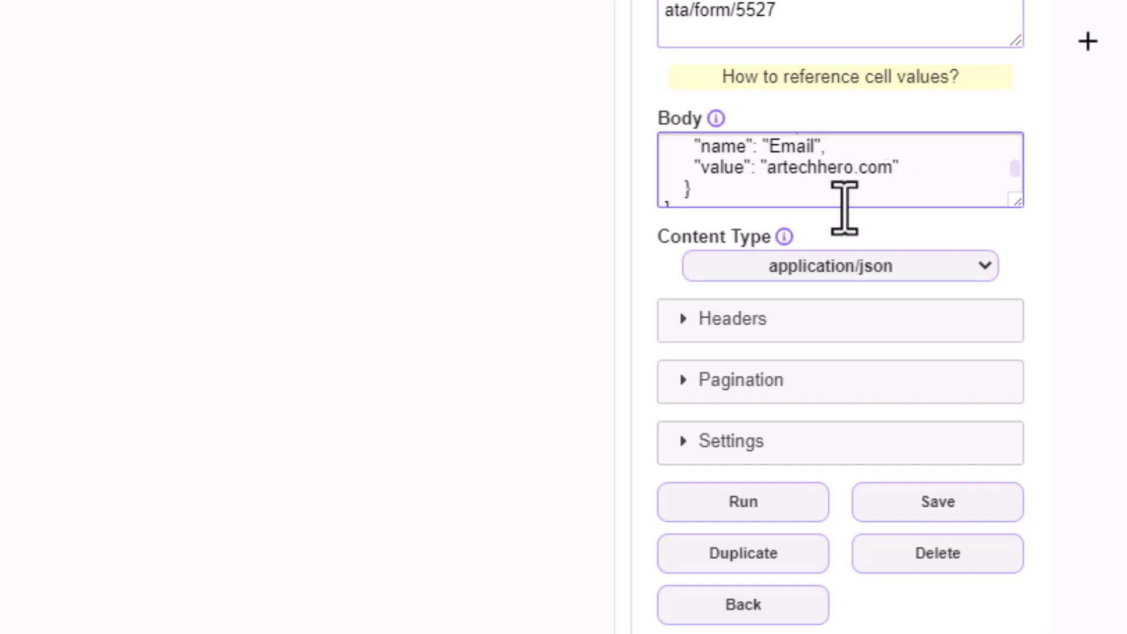
key("Delete")
key("Delete")
key("Delete")
key("Delete")
key("Delete")
key("Delete")
key("Delete")
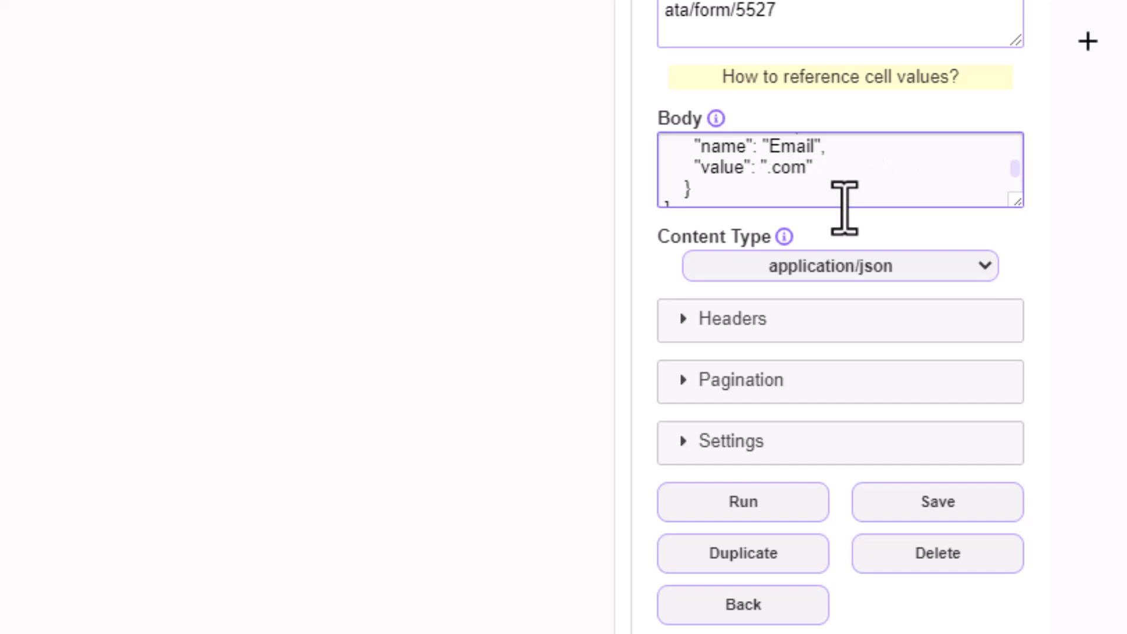
key("Delete")
key("Delete")
type("{{{Sheet1")
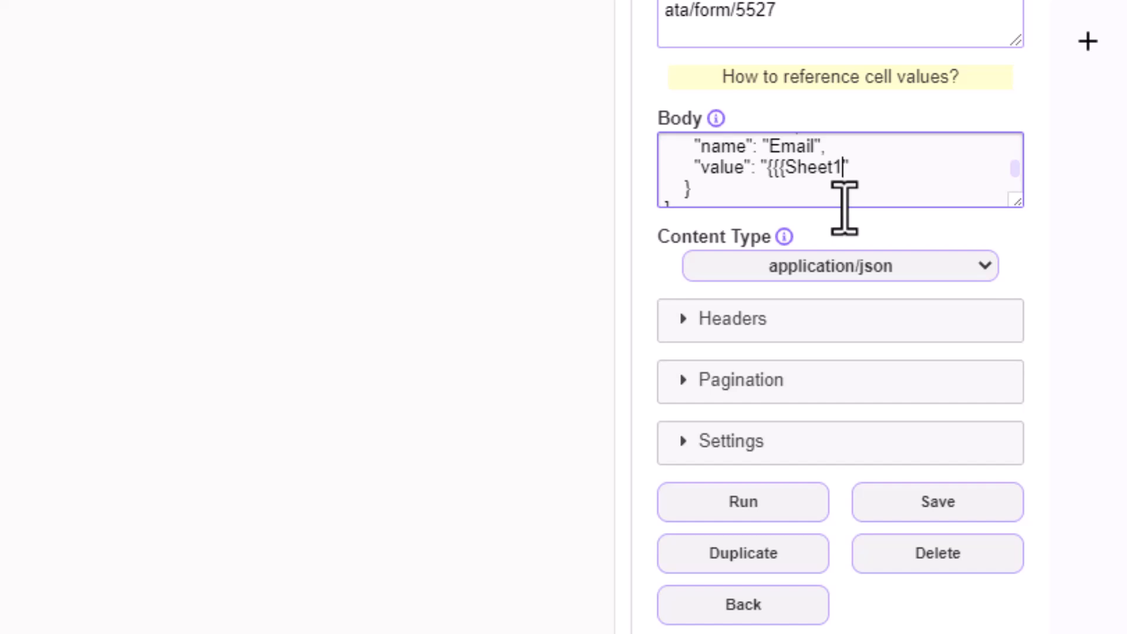
type("!")
type("A2}}}")
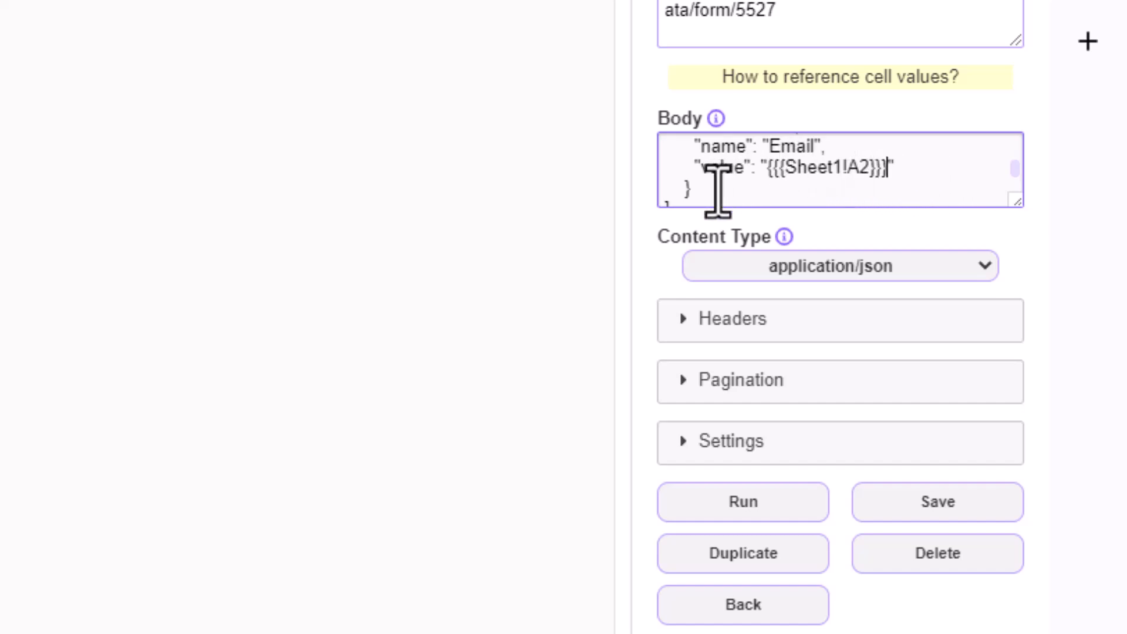
mouse_move(708, 120)
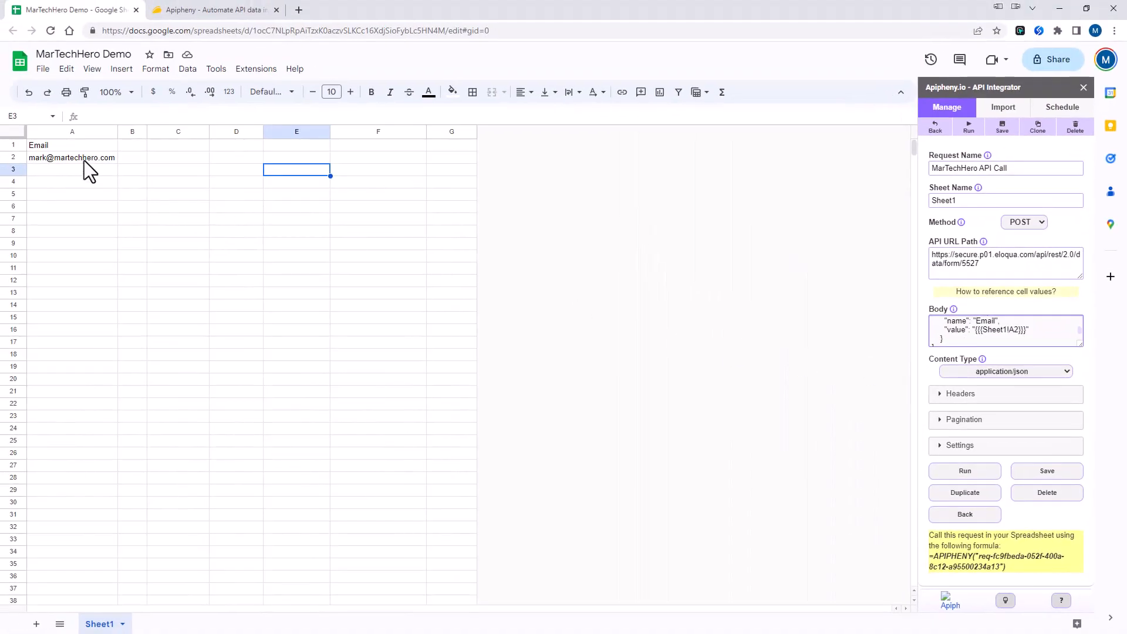
- Expand the request settings, enable Append Mode, and start running the request
left_click(961, 448)
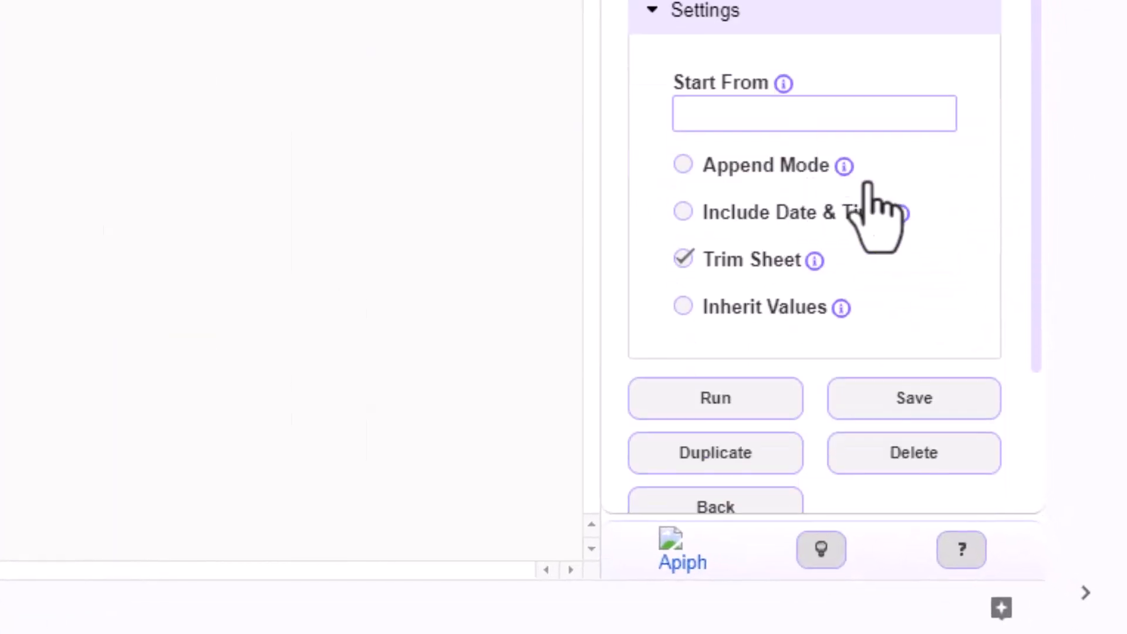
left_click(683, 164)
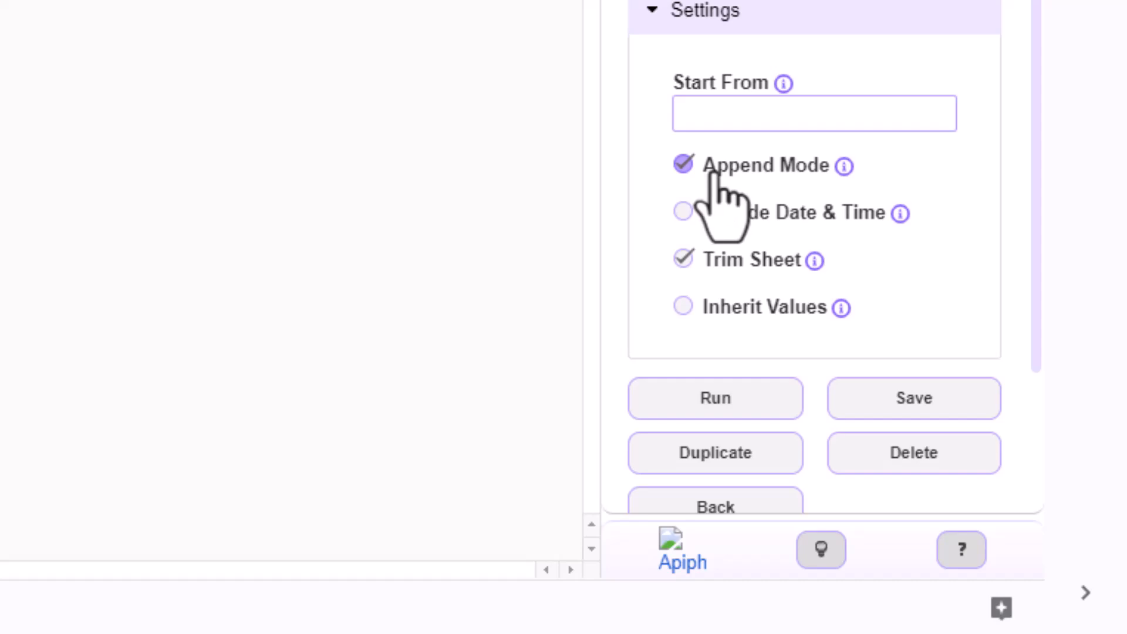
left_click(738, 396)
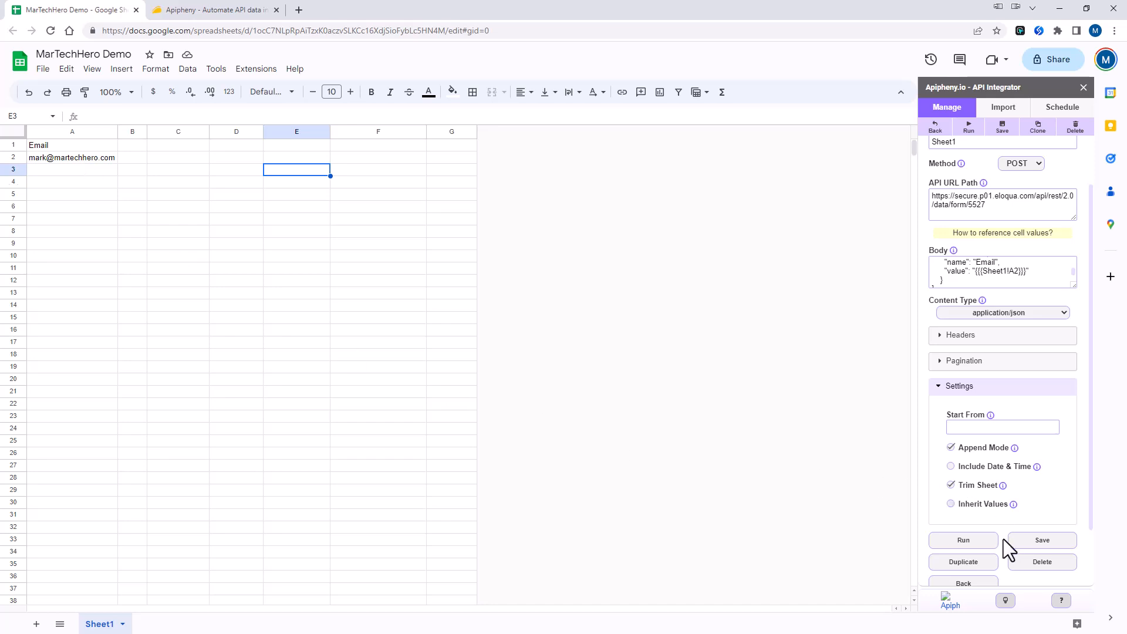
- Post A2's email, change A2's name part to Test, then post again
left_click(972, 541)
left_click(1013, 394)
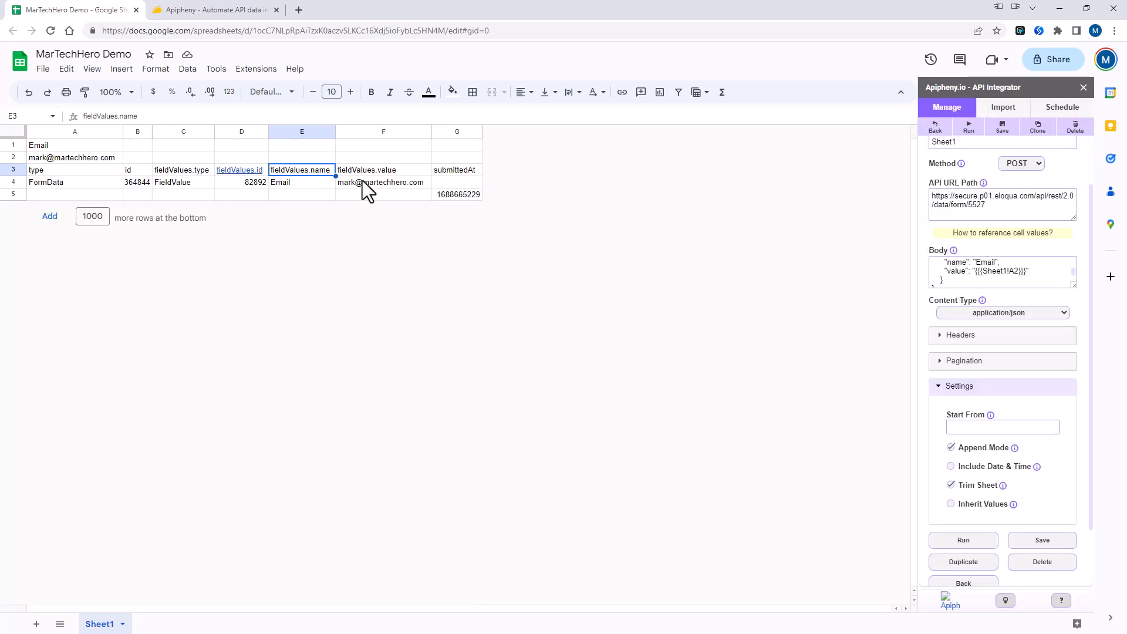
mouse_move(422, 184)
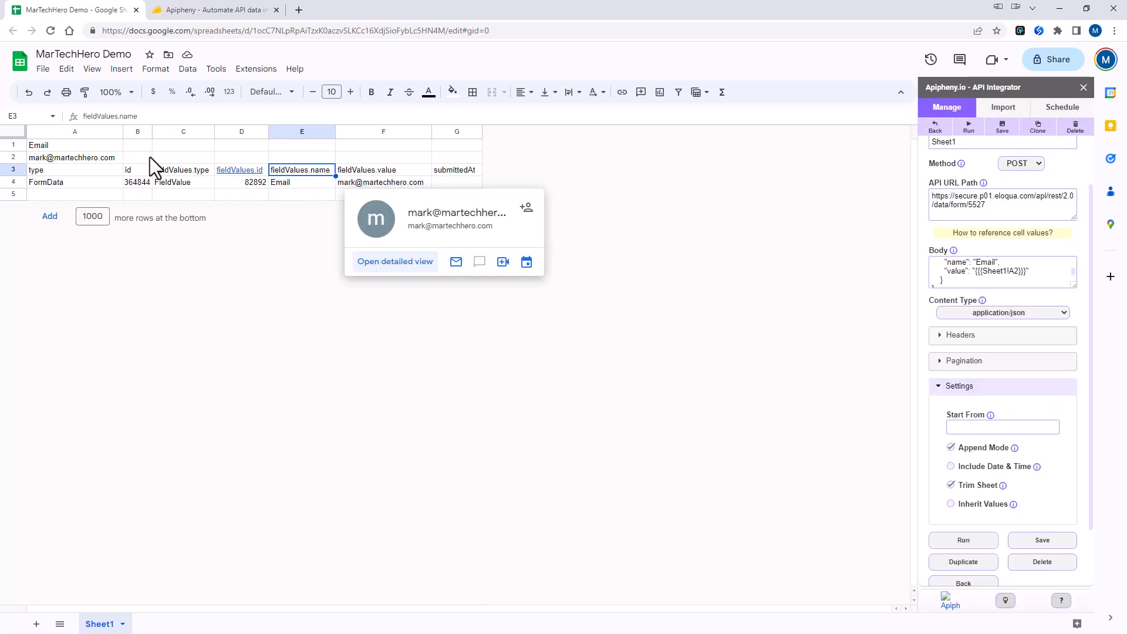
left_click(62, 157)
double_click(63, 160)
key("Home")
key("Delete")
key("Delete")
key("Delete")
key("Delete")
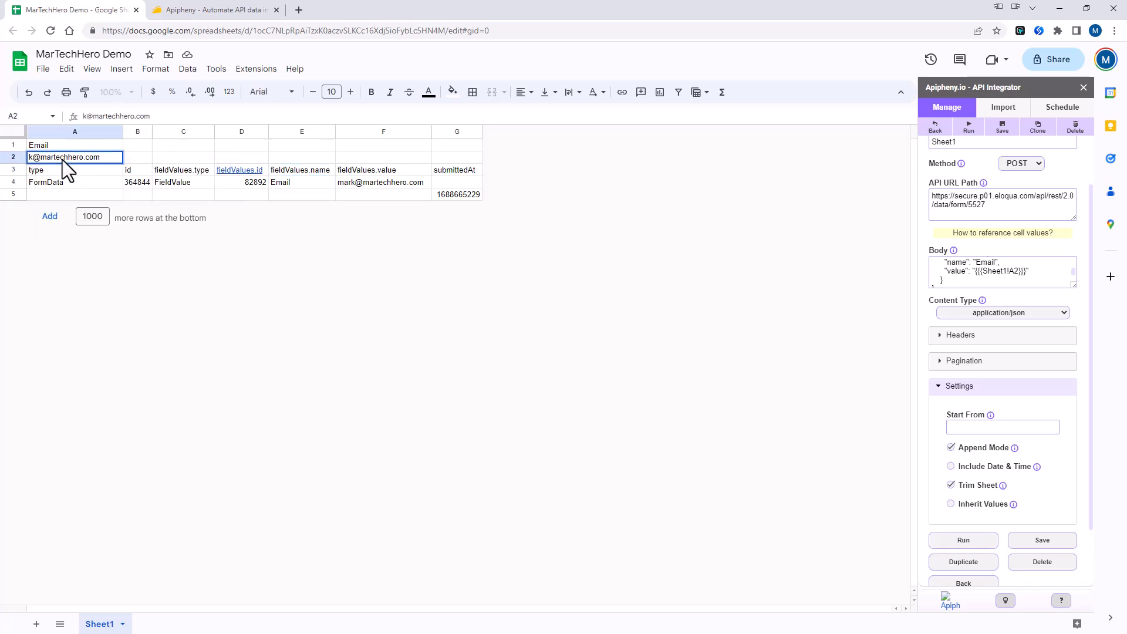
type("Test")
left_click(410, 156)
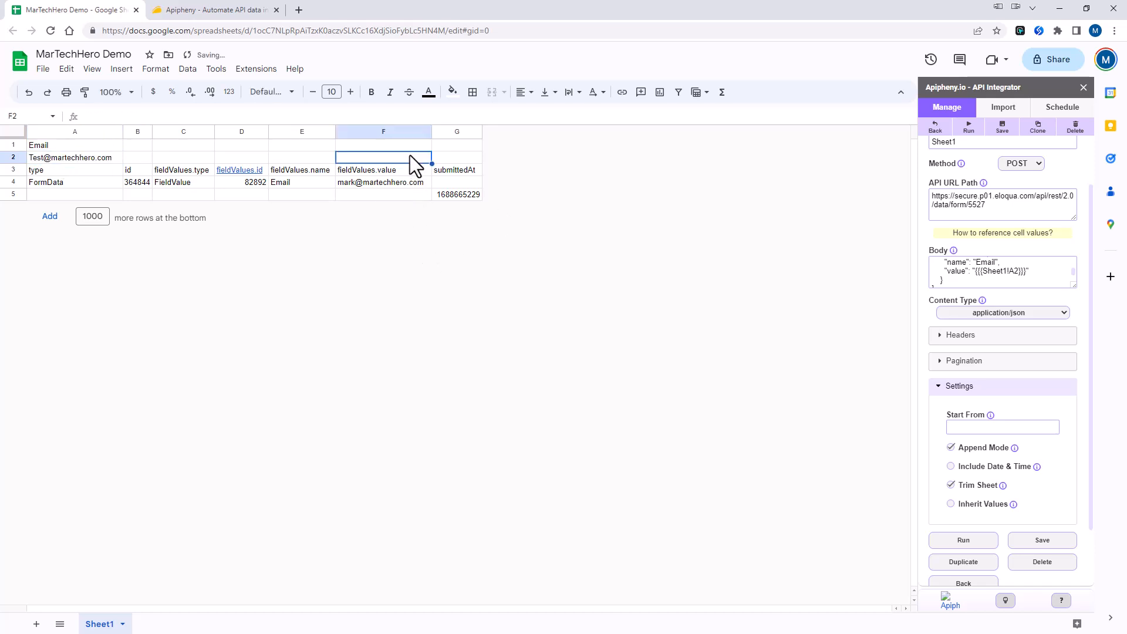
left_click(979, 547)
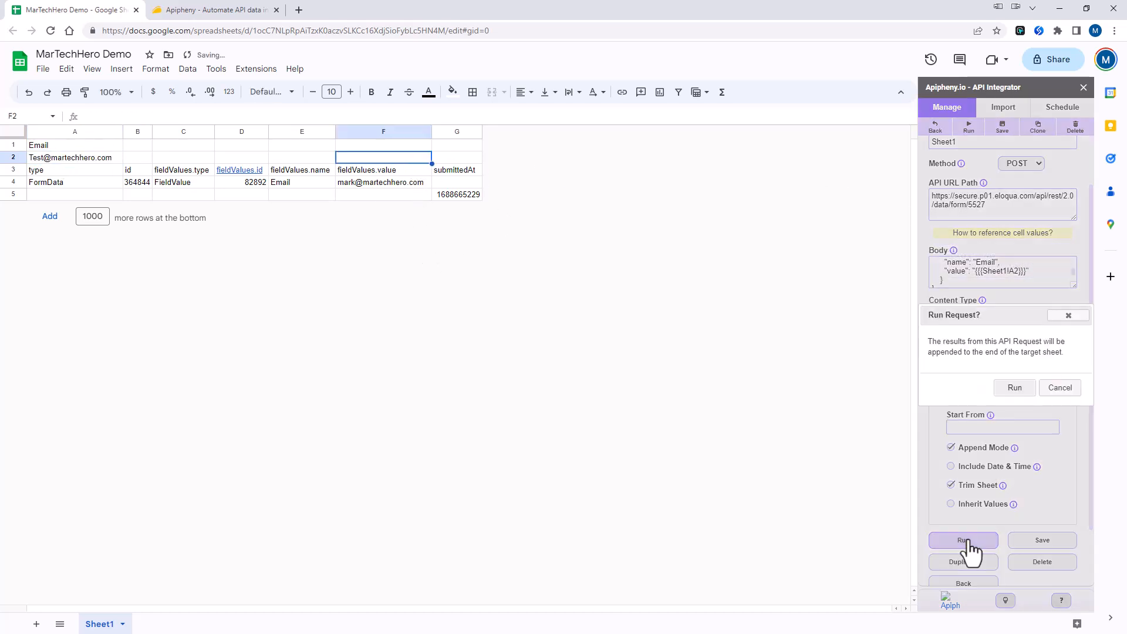
left_click(1018, 394)
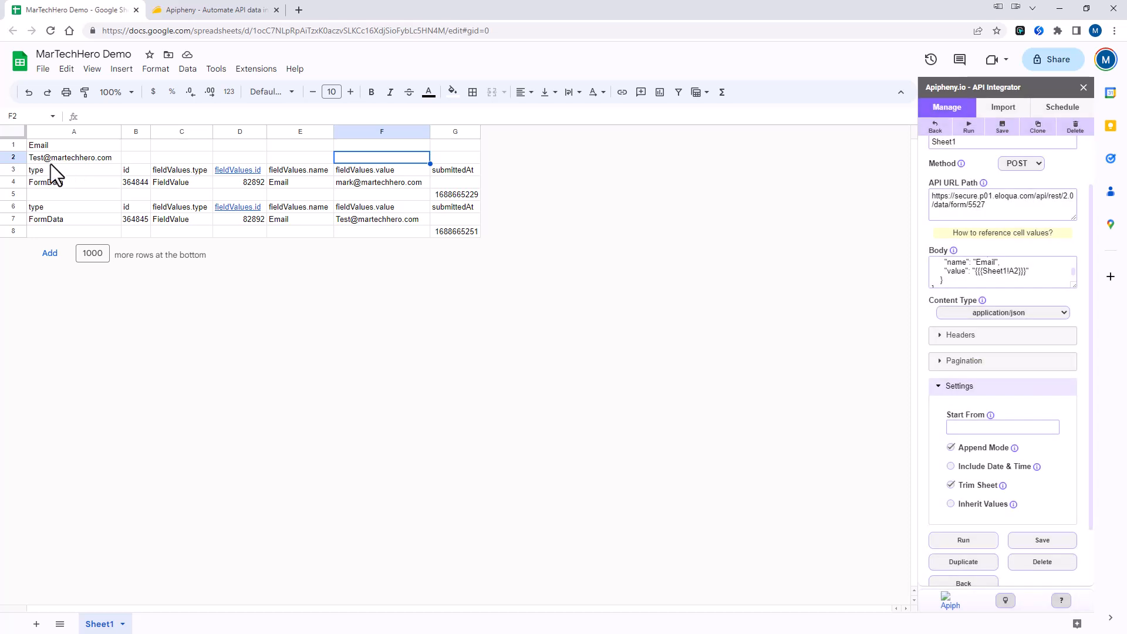
- Switch to the Apipheny AppSumo page and browse its $99 lifetime deal plans and features
mouse_move(83, 164)
left_click(184, 12)
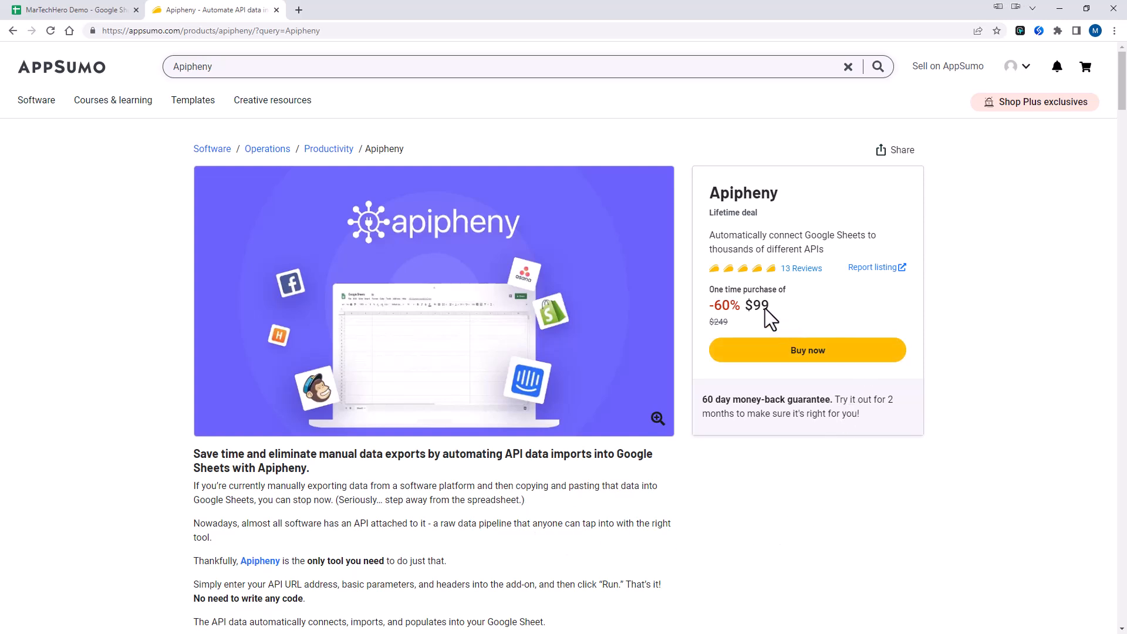
scroll(336, 436, "down", 15)
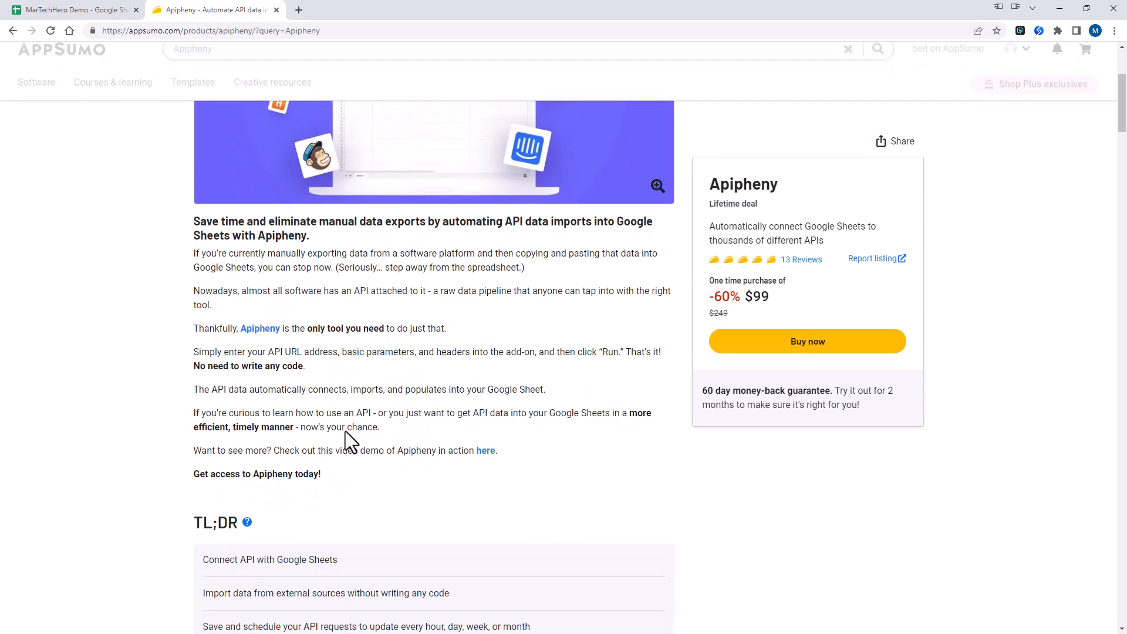
scroll(360, 419, "down", 15)
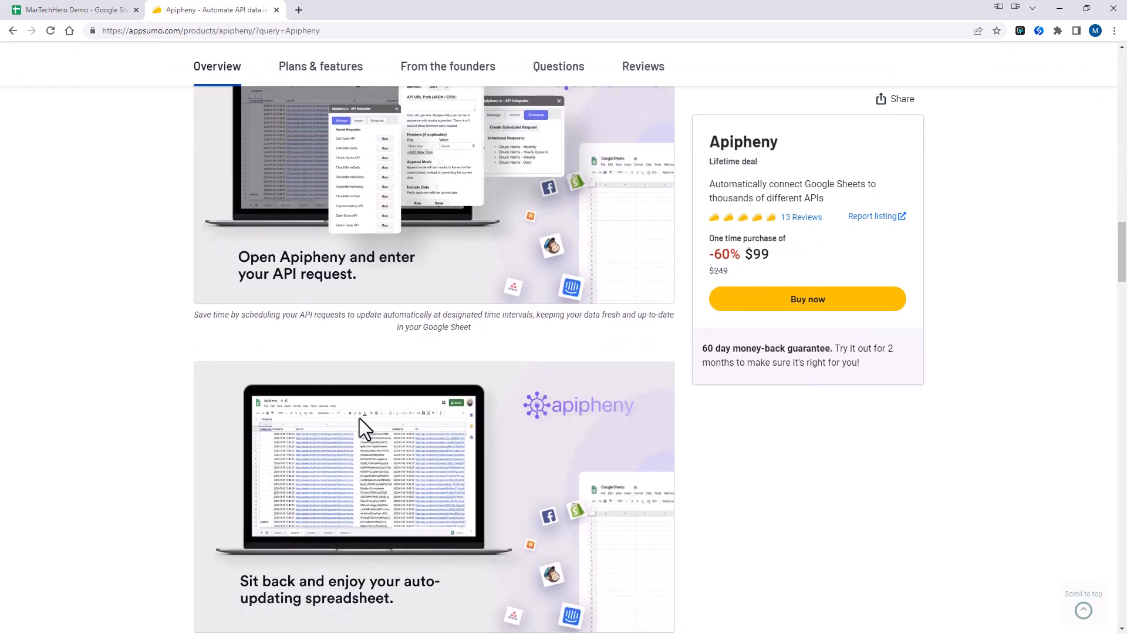
scroll(359, 418, "down", 6)
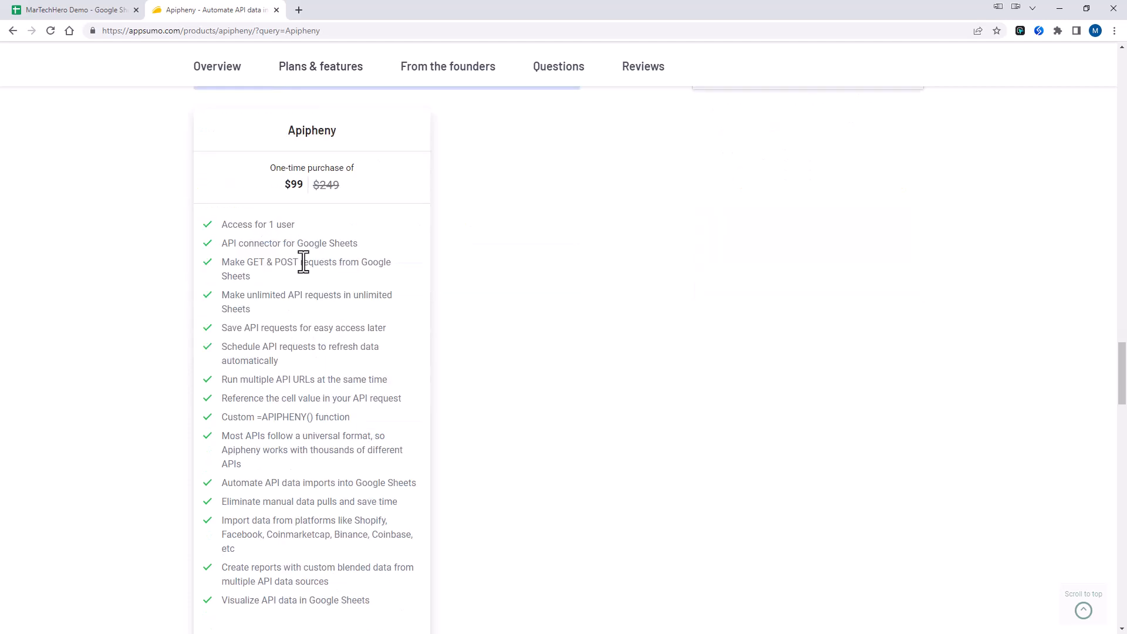
scroll(303, 262, "down", 1)
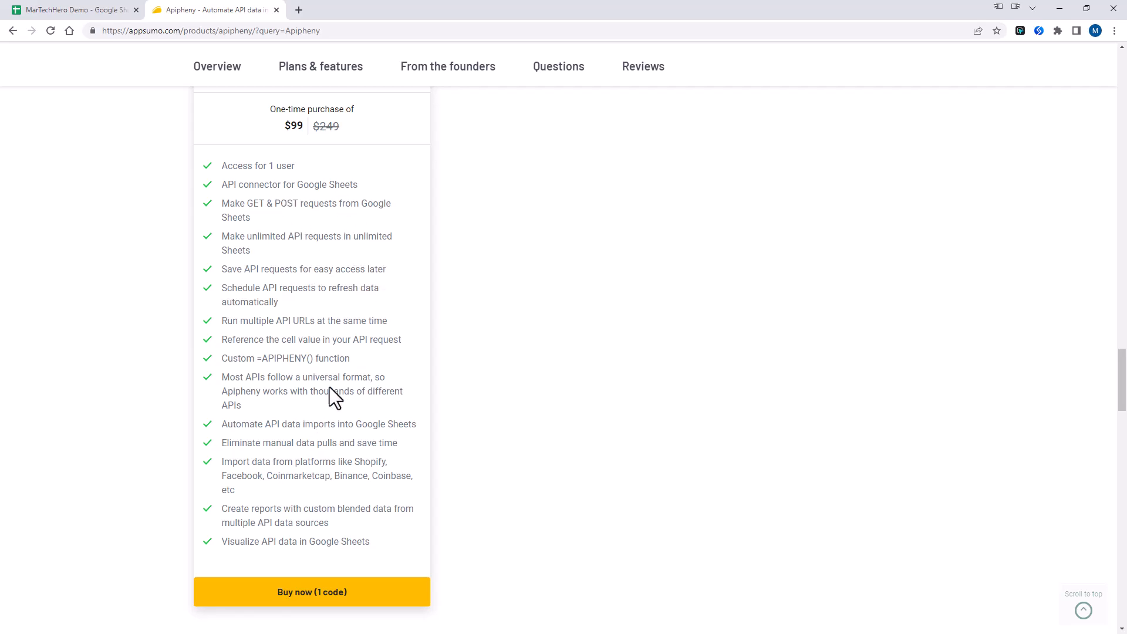
scroll(312, 360, "up", 7)
scroll(322, 370, "up", 10)
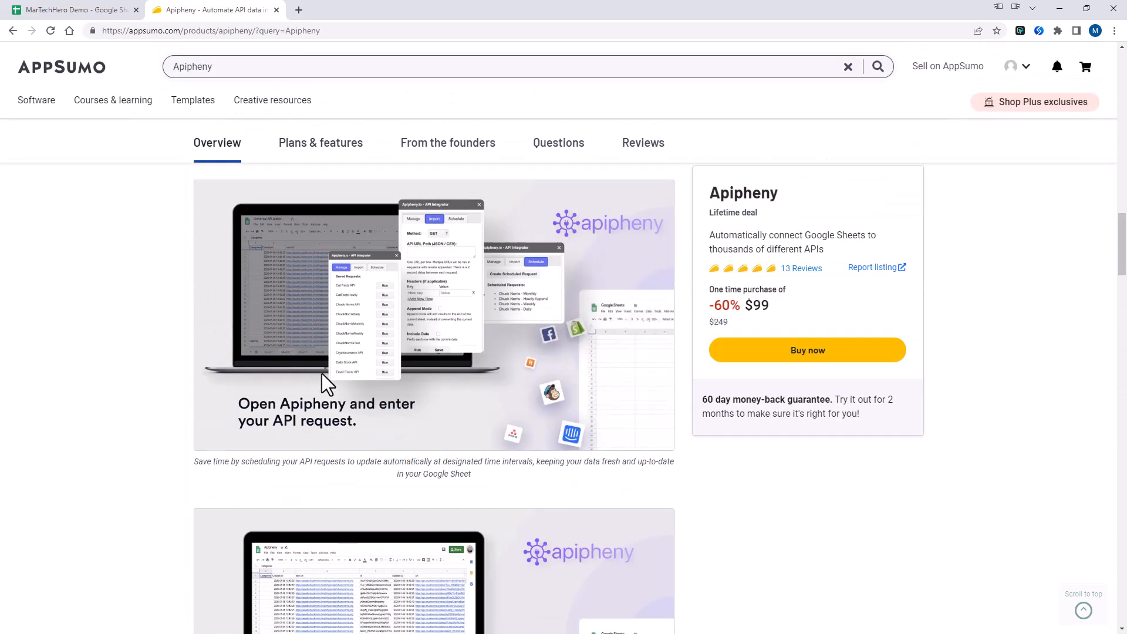